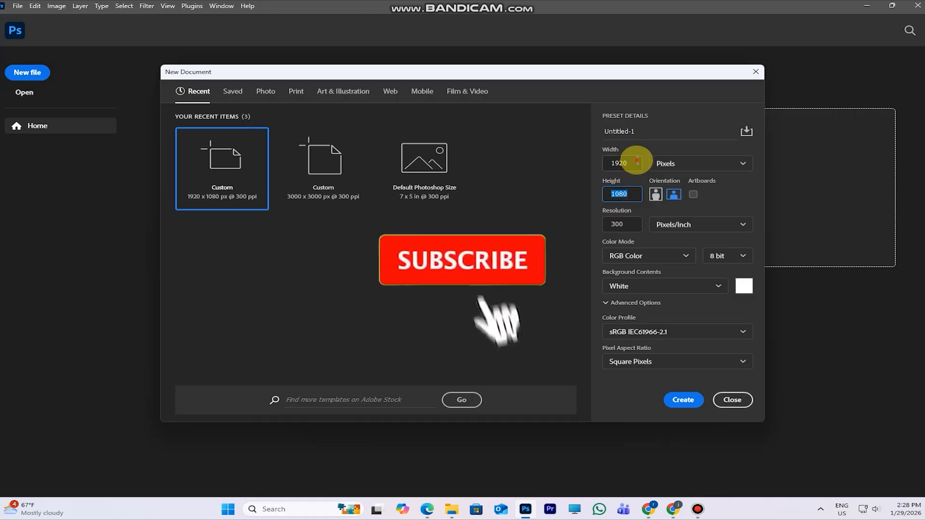
# Create a 1920 x 1080 px, 300 ppi RGB document and place the embedded image 2gxxm37lrgy51 to fill the canvas
pyautogui.click(634, 223)
pyautogui.click(682, 401)
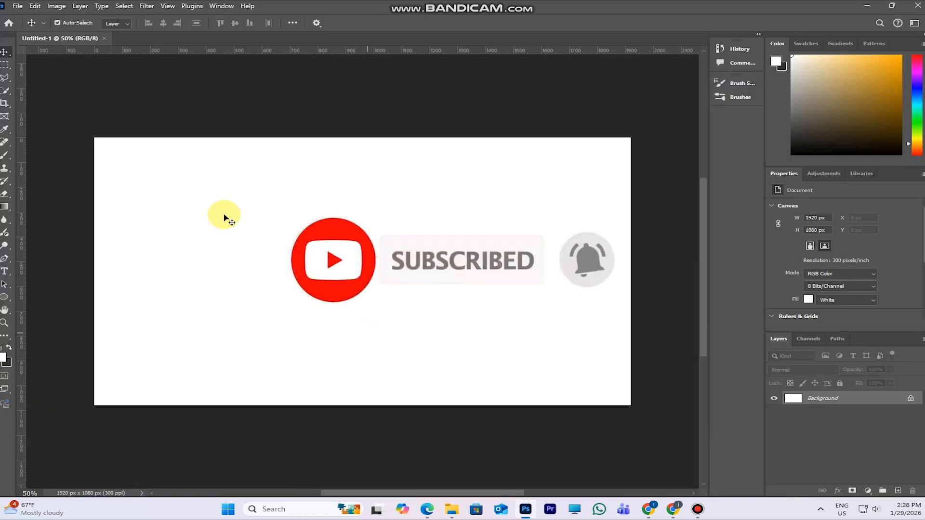
pyautogui.click(17, 5)
pyautogui.click(49, 185)
pyautogui.doubleClick(187, 93)
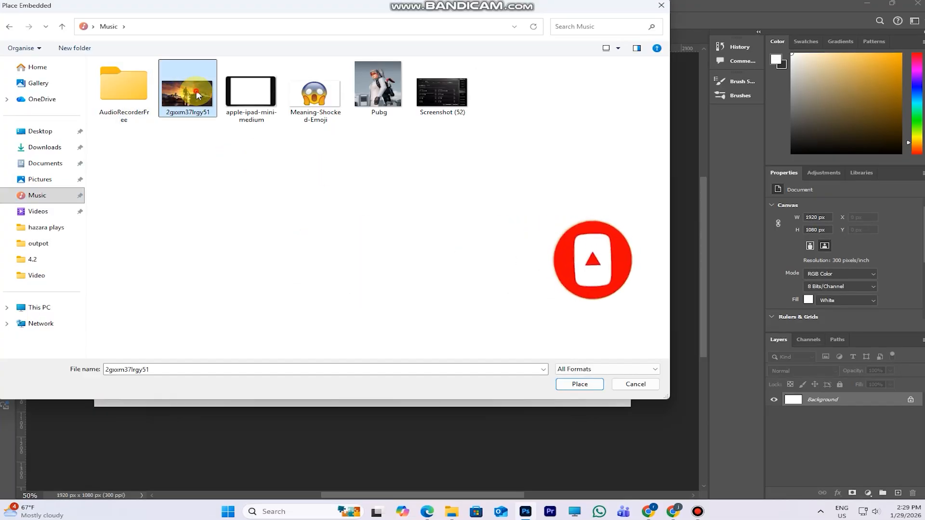
pyautogui.press('Return')
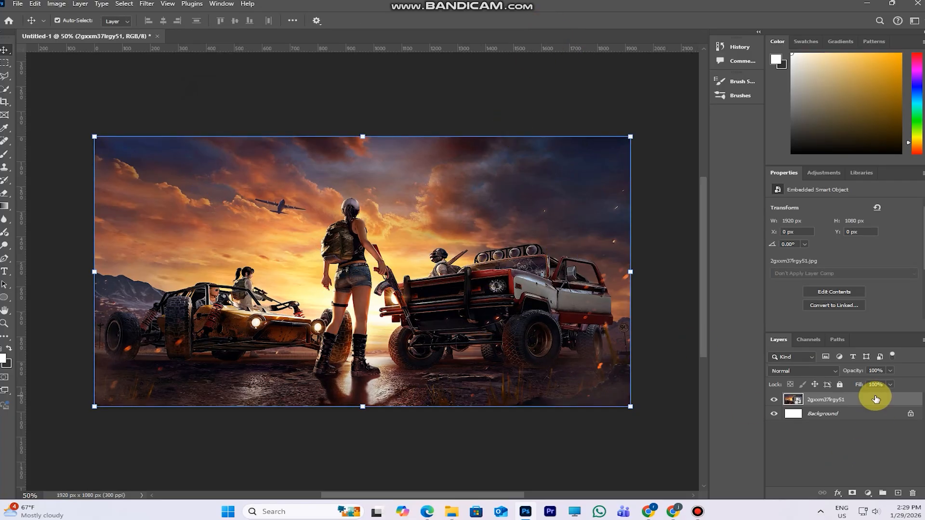
# Duplicate the placed image layer and apply a Gaussian Blur with a 6.10 pixel radius to the copy
pyautogui.hotkey('ctrl', 'j')
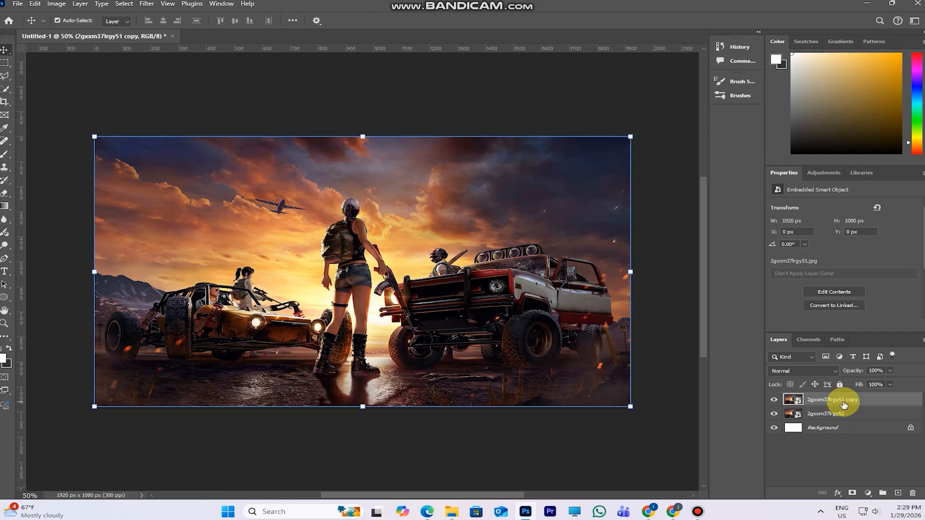
pyautogui.click(147, 4)
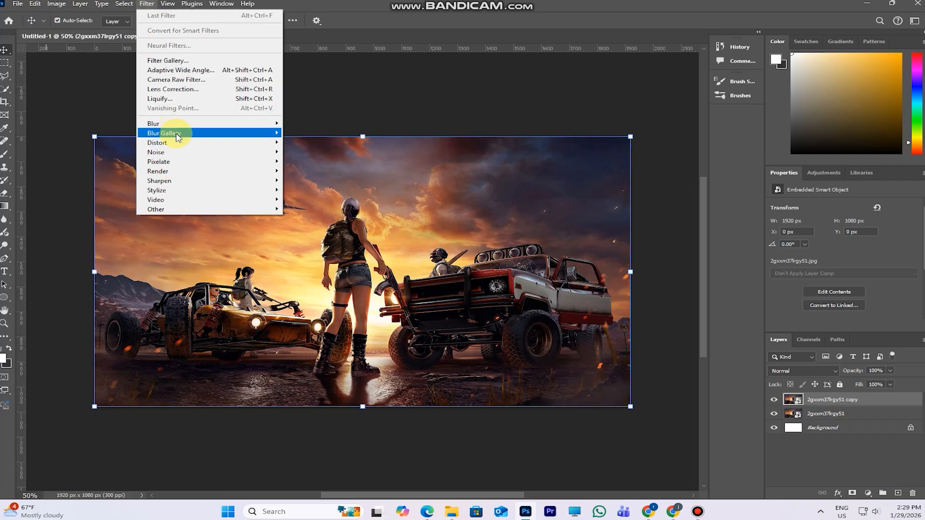
pyautogui.moveTo(193, 128)
pyautogui.click(313, 161)
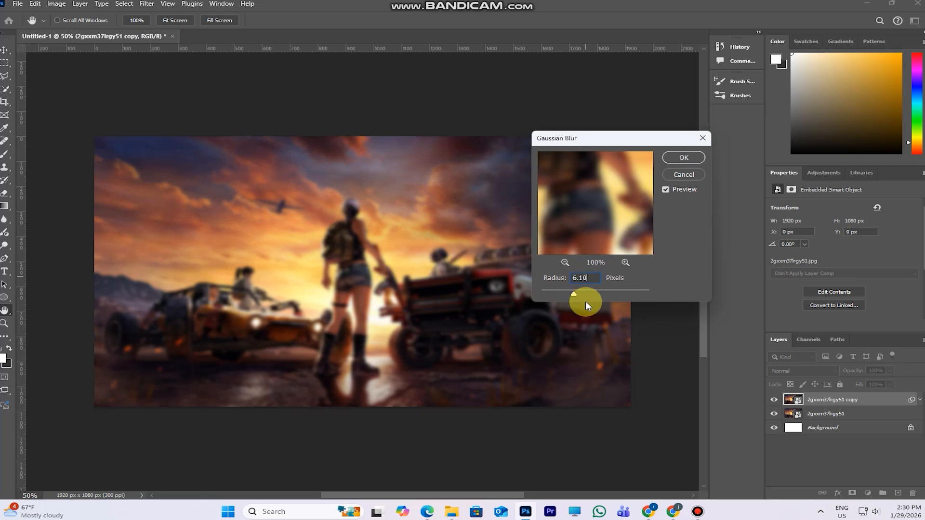
pyautogui.click(684, 158)
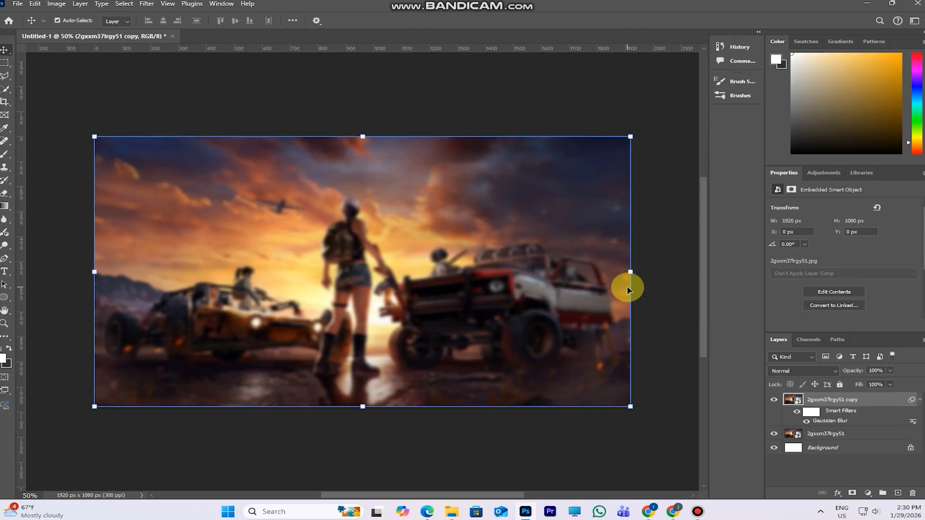
pyautogui.click(774, 400)
pyautogui.click(774, 400)
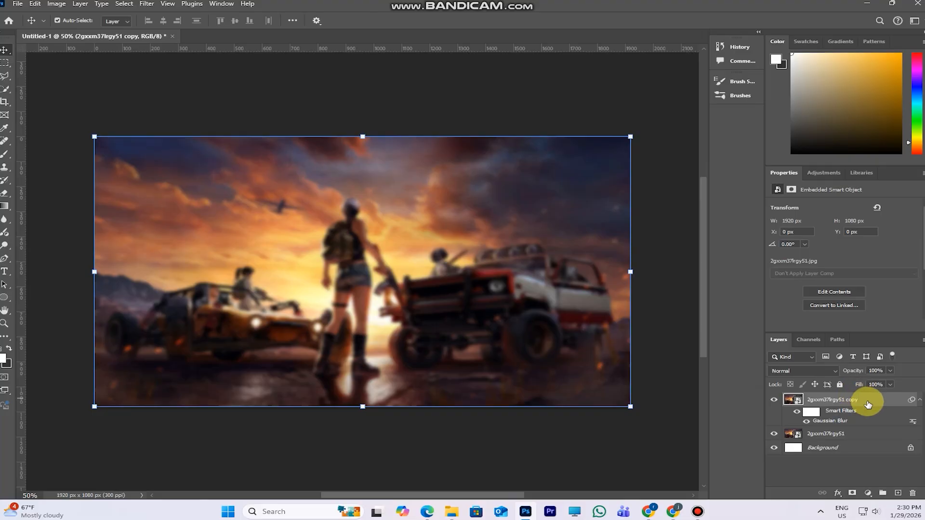
# Darken the blurred image copy with a Brightness/Contrast adjustment, setting Brightness to -10
pyautogui.click(56, 4)
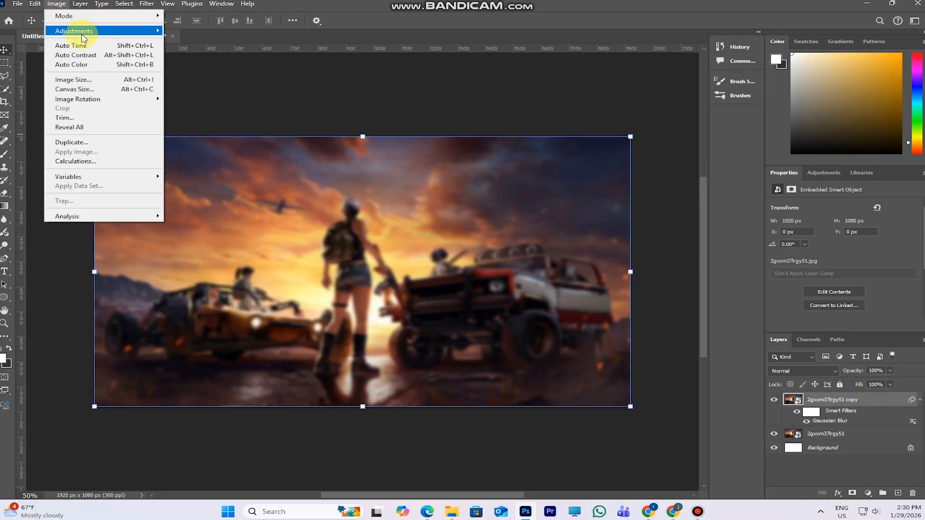
pyautogui.moveTo(82, 33)
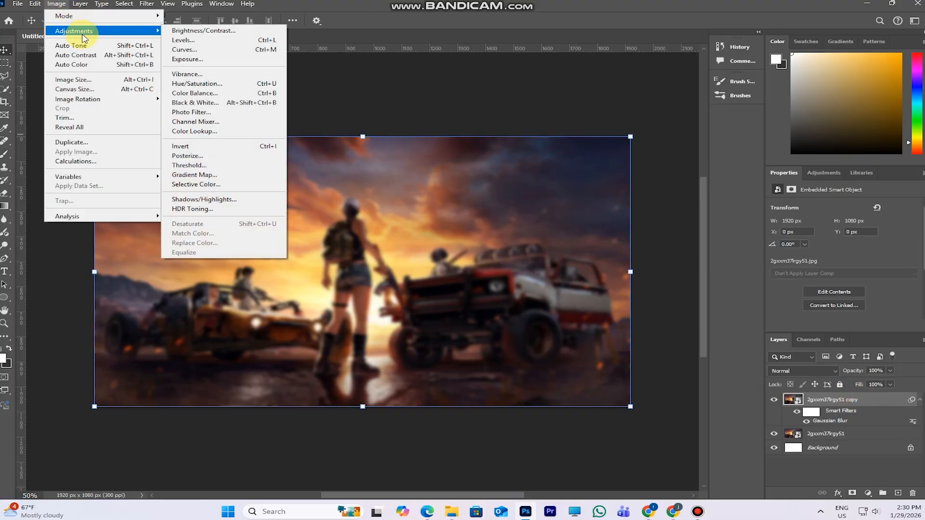
pyautogui.click(207, 31)
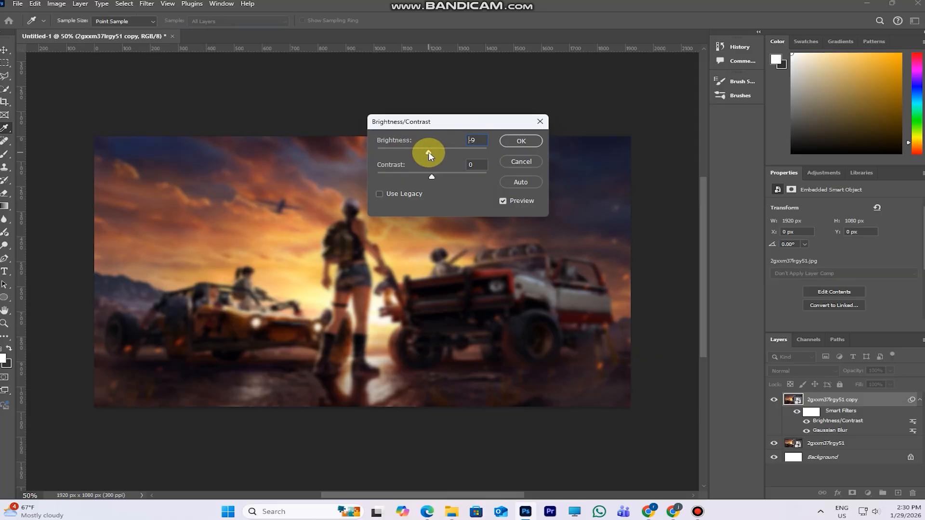
pyautogui.doubleClick(475, 140)
pyautogui.write('-10')
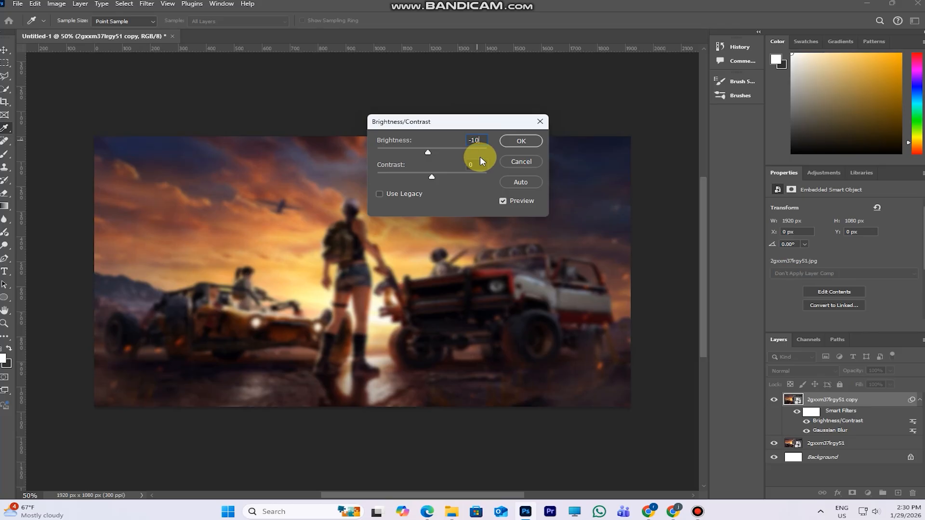
pyautogui.click(530, 141)
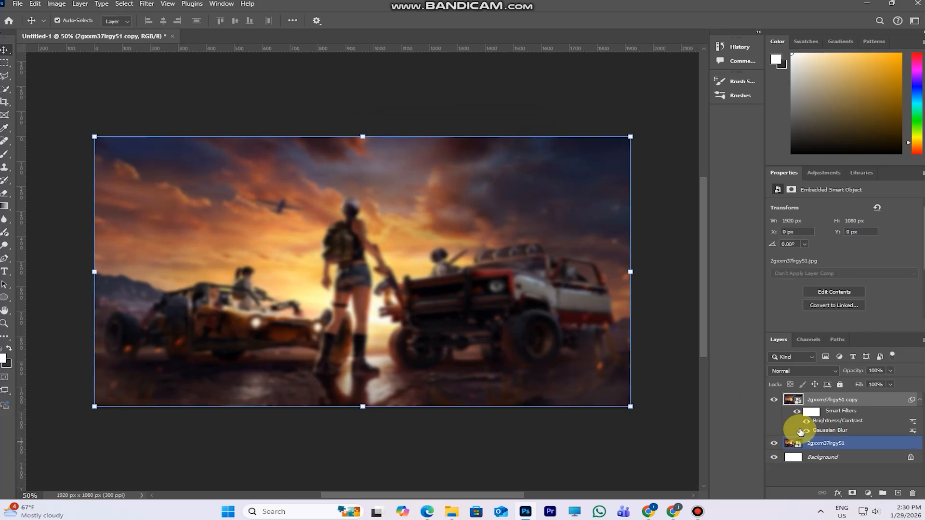
pyautogui.click(806, 421)
pyautogui.click(806, 421)
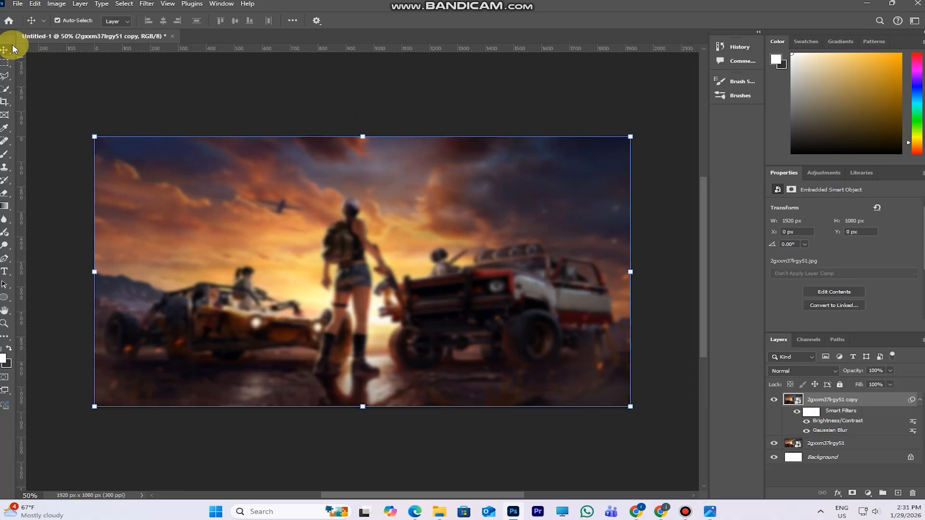
# Open Pubg.jpg as a separate document and select its subject automatically
pyautogui.click(20, 7)
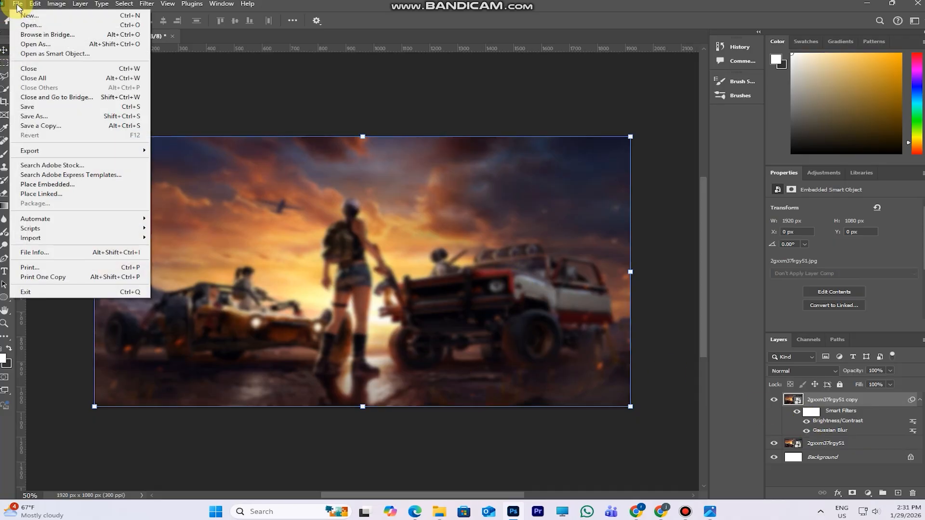
pyautogui.click(37, 28)
pyautogui.doubleClick(376, 87)
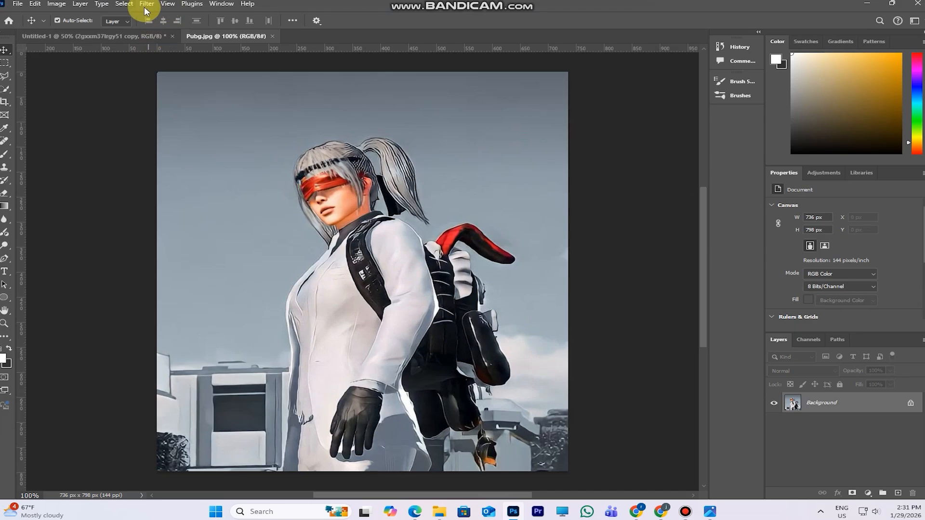
pyautogui.click(124, 5)
pyautogui.click(148, 124)
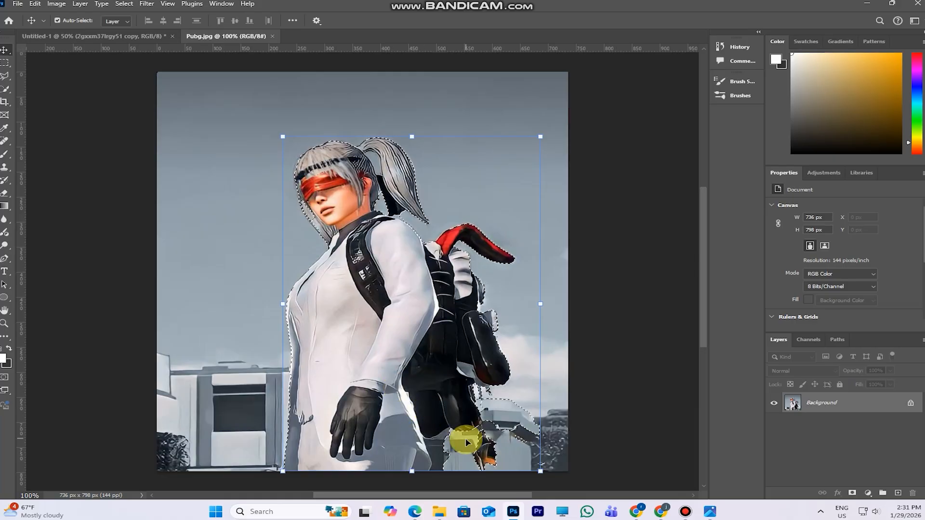
# Subtract the stray background beside the lower backpack from the subject selection with the Quick Selection tool
pyautogui.click(5, 89)
pyautogui.scroll(2, 515, 439)
pyautogui.moveTo(514, 438); pyautogui.dragTo(501, 419)
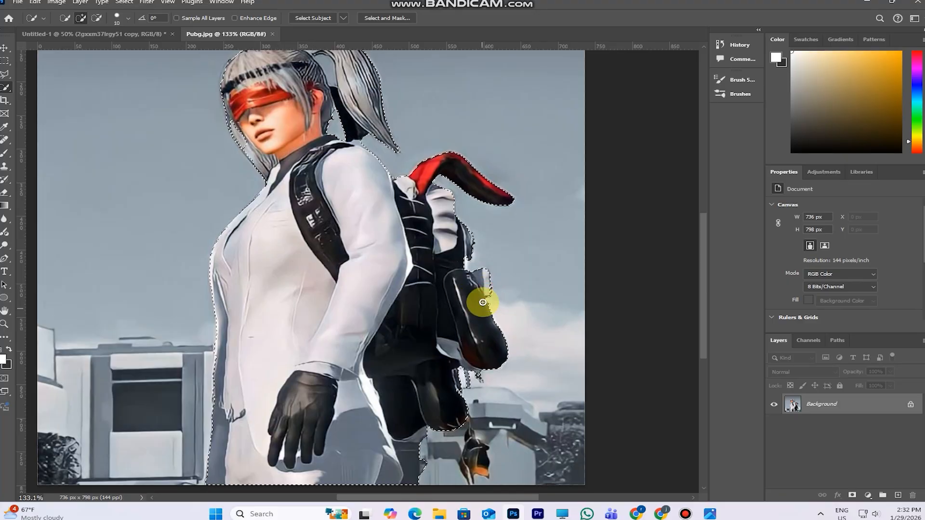
pyautogui.moveTo(500, 330); pyautogui.dragTo(367, 120)
pyautogui.moveTo(406, 243); pyautogui.dragTo(466, 288)
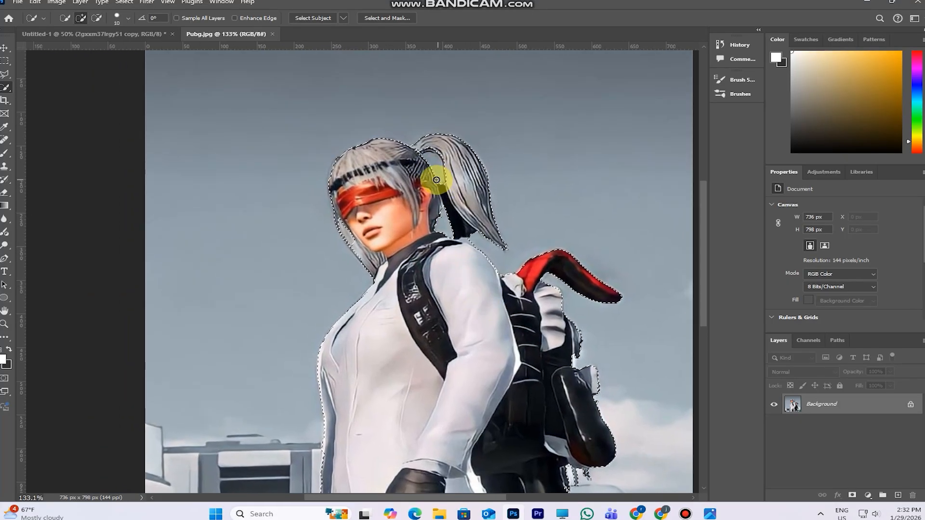
pyautogui.scroll(-5, 336, 172)
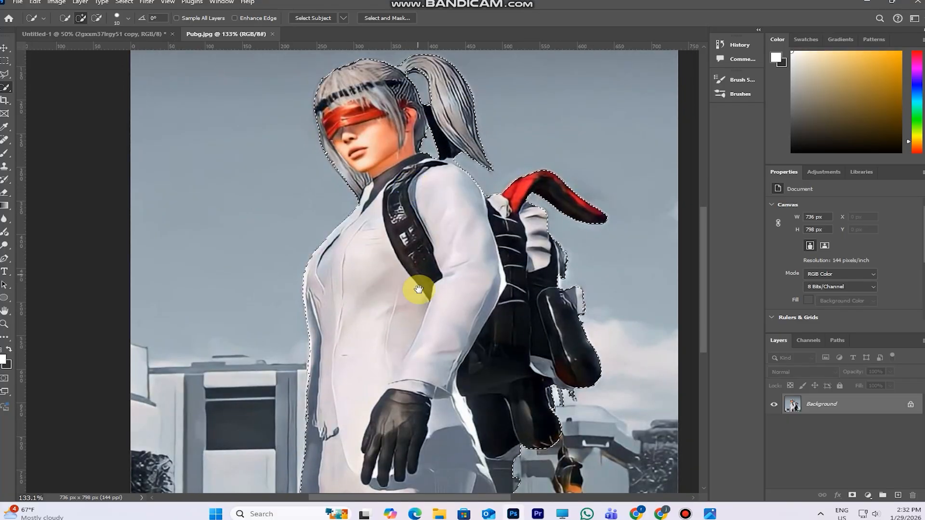
pyautogui.scroll(-3, 471, 330)
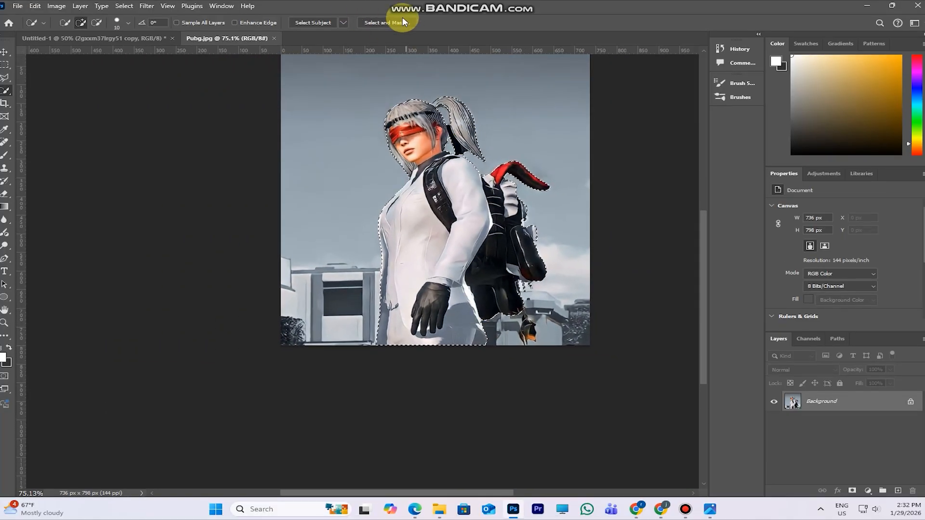
# Refine the character's selection in Select and Mask, brushing away background between the ponytail and shoulder, and apply it
pyautogui.click(386, 18)
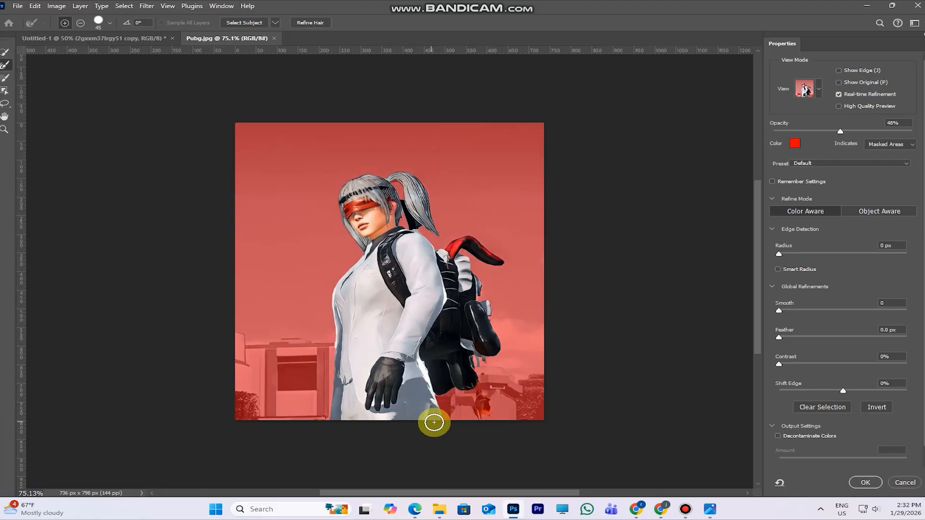
pyautogui.scroll(5, 423, 255)
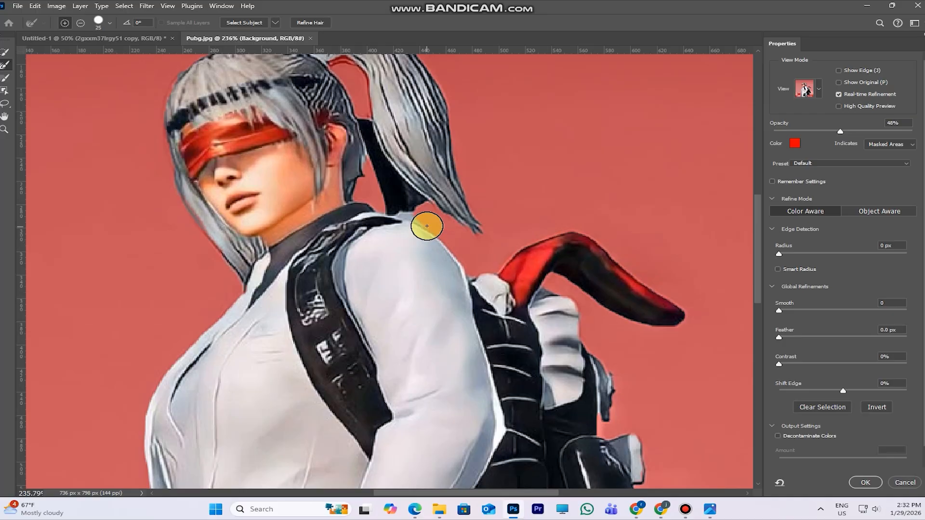
pyautogui.click(13, 78)
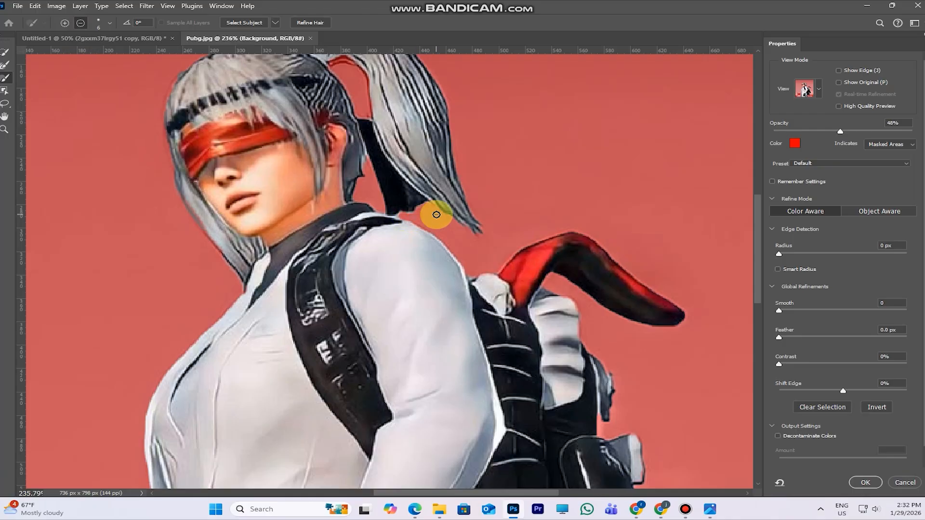
pyautogui.scroll(-3, 418, 242)
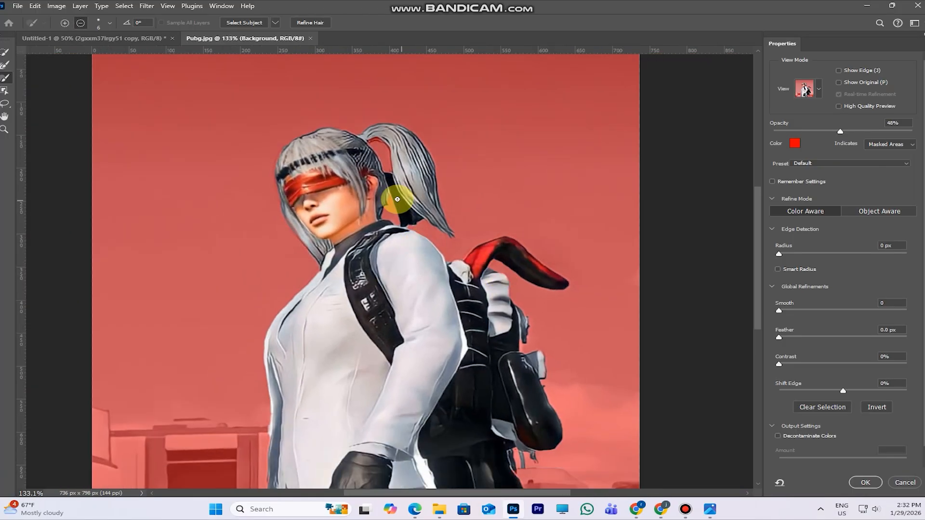
pyautogui.scroll(4, 367, 137)
pyautogui.click(65, 22)
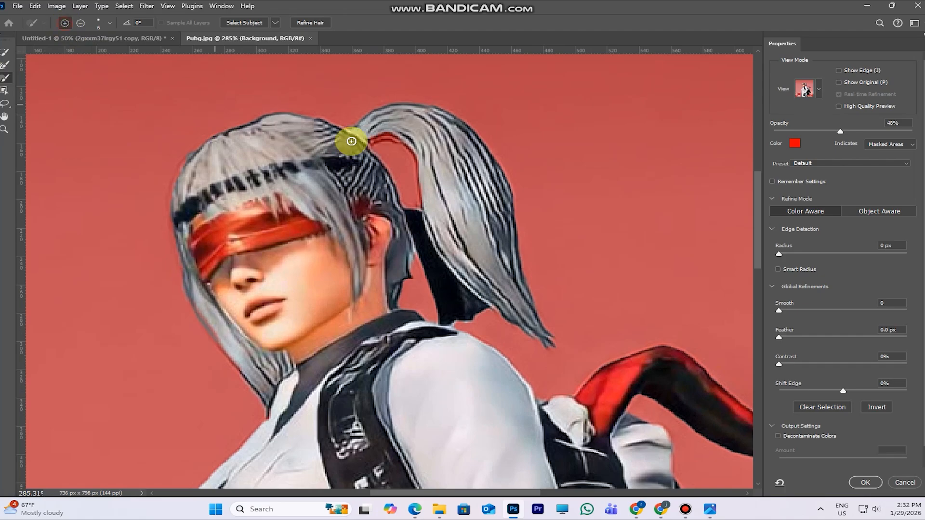
pyautogui.scroll(-4, 435, 223)
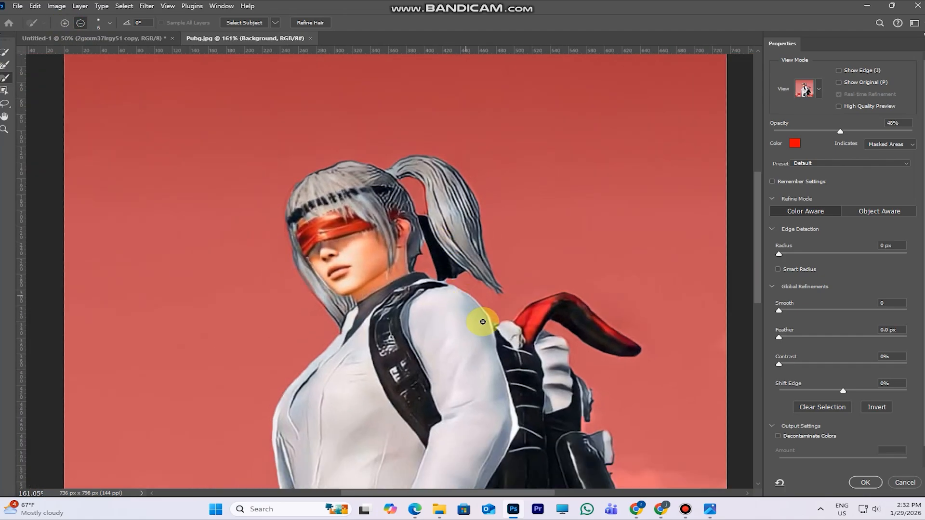
pyautogui.scroll(2, 481, 320)
pyautogui.moveTo(481, 319); pyautogui.dragTo(467, 108)
pyautogui.scroll(-1, 480, 333)
pyautogui.scroll(-1, 479, 344)
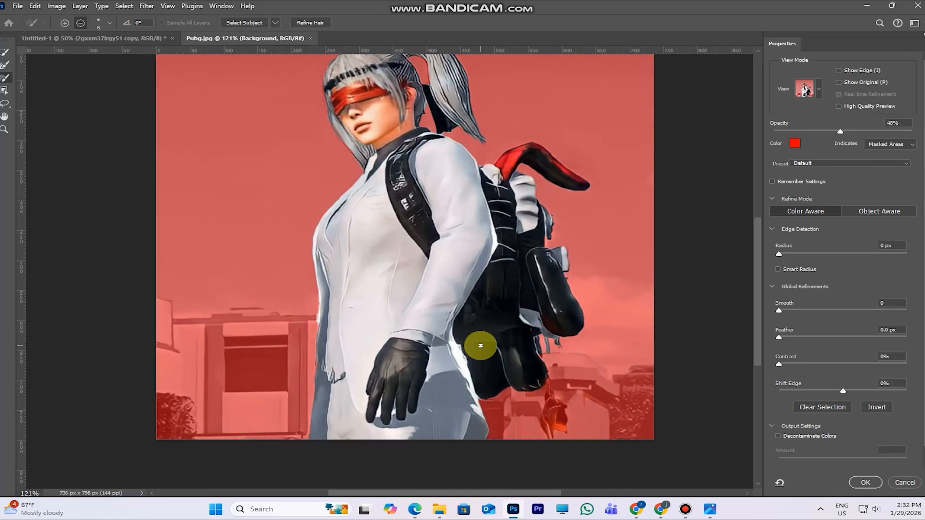
pyautogui.scroll(1, 479, 345)
pyautogui.click(867, 484)
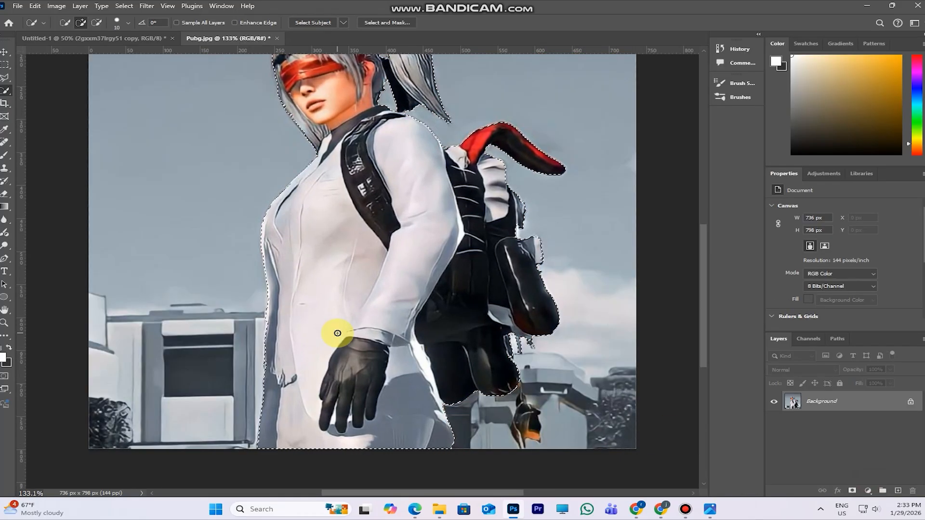
# Copy the selected character to a new layer and hide the Background layer
pyautogui.hotkey('ctrl', 'j')
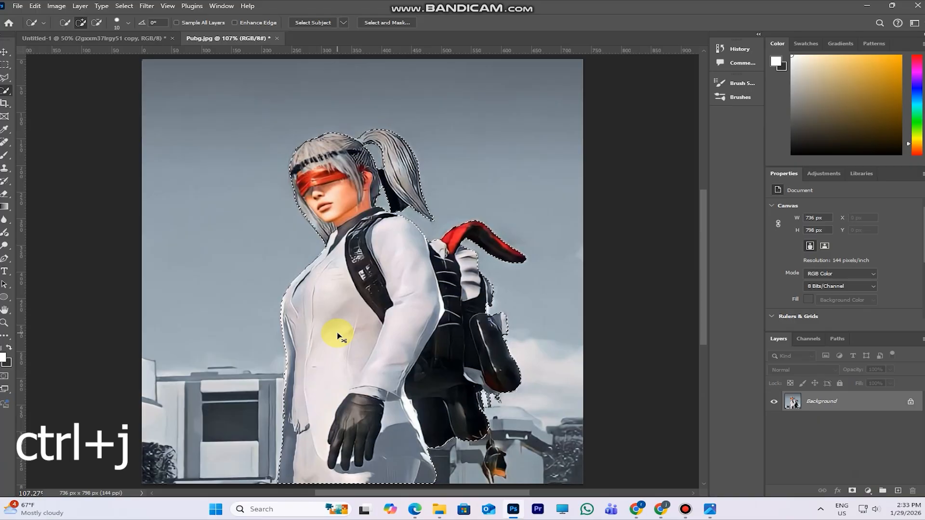
pyautogui.click(775, 424)
pyautogui.press('v')
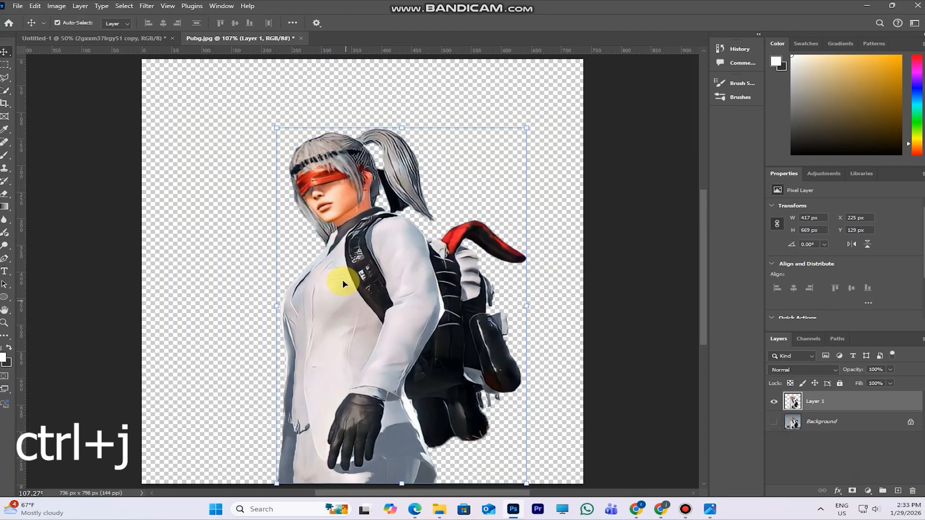
# Bring the cut-out character into the Untitled-1 composition, scale it to about 733 x 1165 px and position it along the canvas's right side
pyautogui.moveTo(359, 227); pyautogui.dragTo(539, 319)
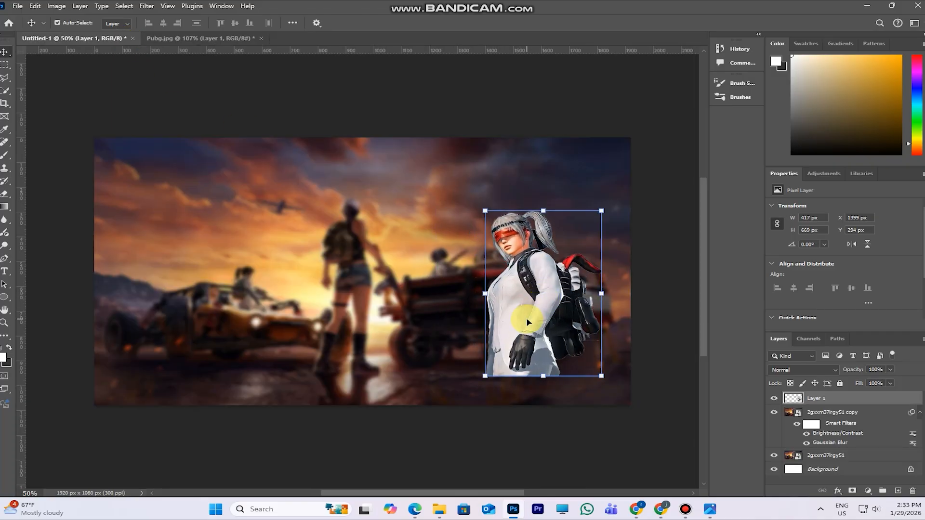
pyautogui.hotkey('ctrl', 't')
pyautogui.moveTo(603, 209); pyautogui.dragTo(646, 138)
pyautogui.moveTo(573, 206); pyautogui.dragTo(587, 204)
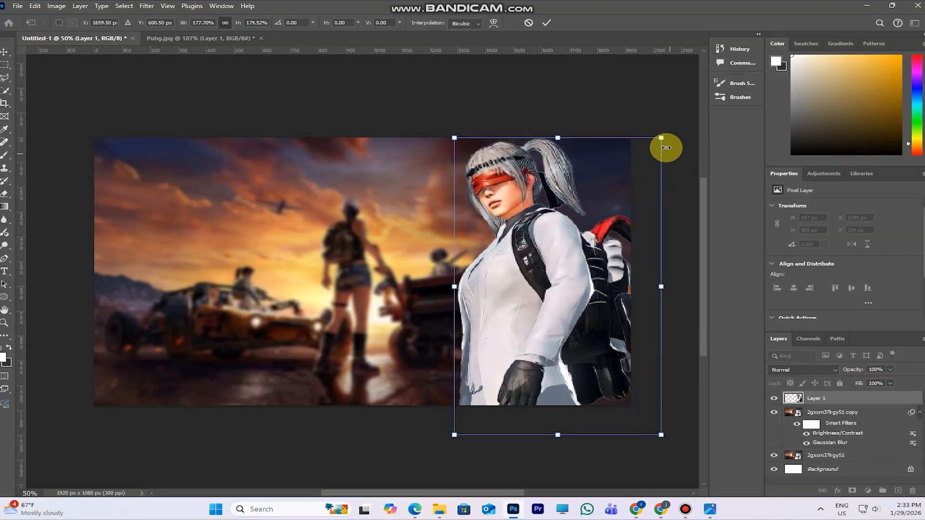
pyautogui.moveTo(662, 139); pyautogui.dragTo(661, 143)
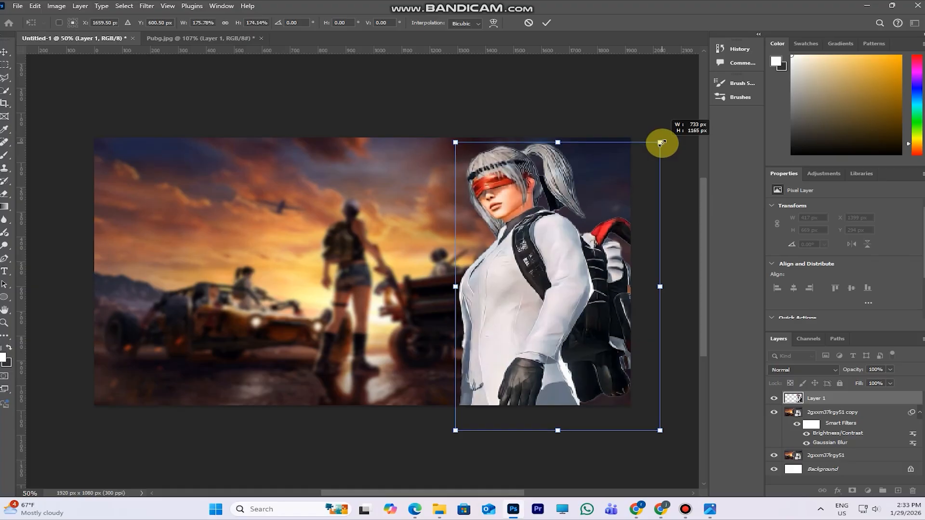
pyautogui.moveTo(546, 231); pyautogui.dragTo(552, 235)
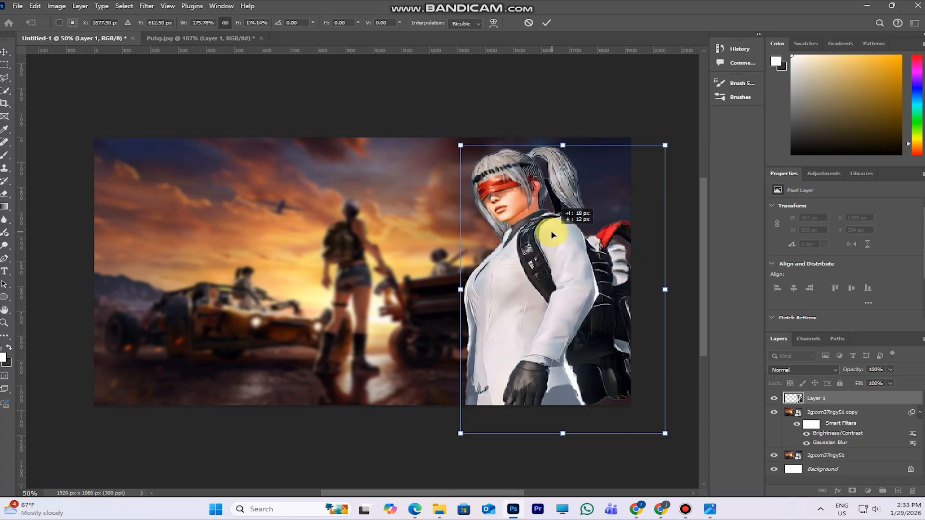
pyautogui.click(547, 22)
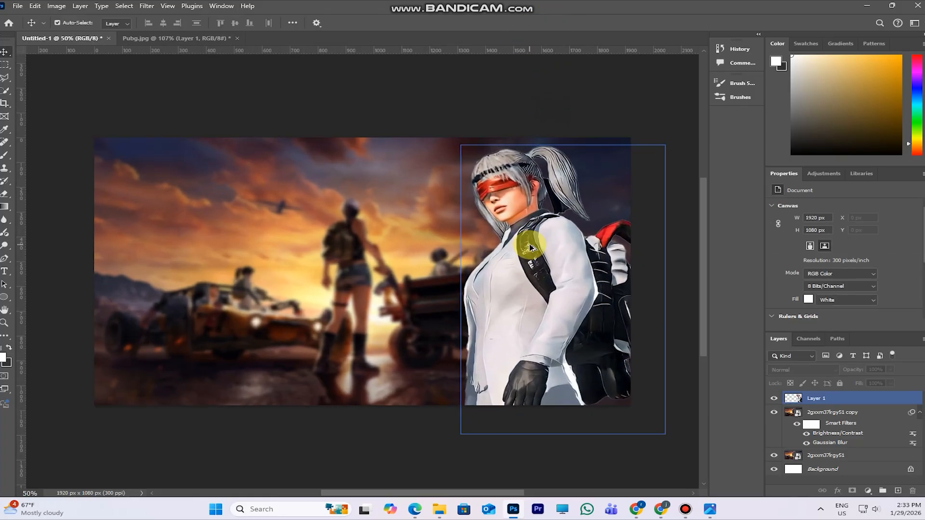
# Rename the character's layer to pubg and give it an Outer Glow in orange ff6c00
pyautogui.click(872, 398)
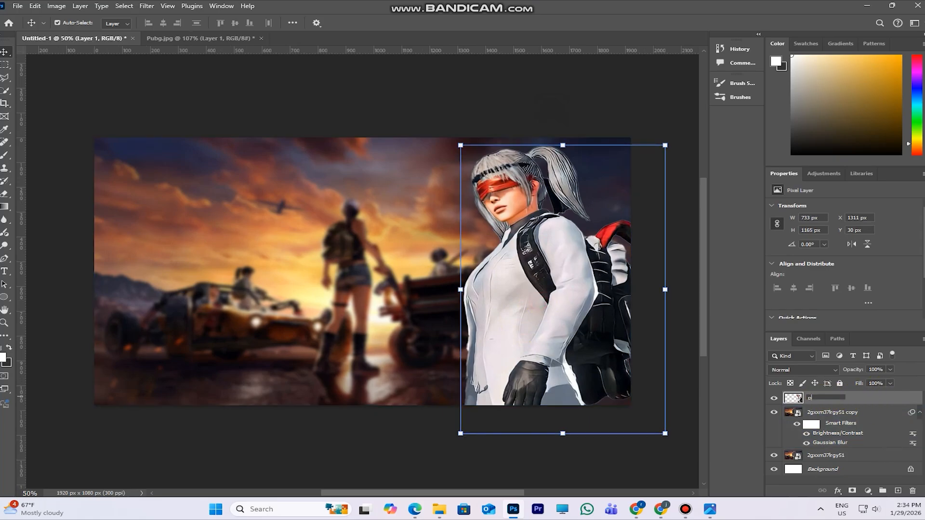
pyautogui.press('Return')
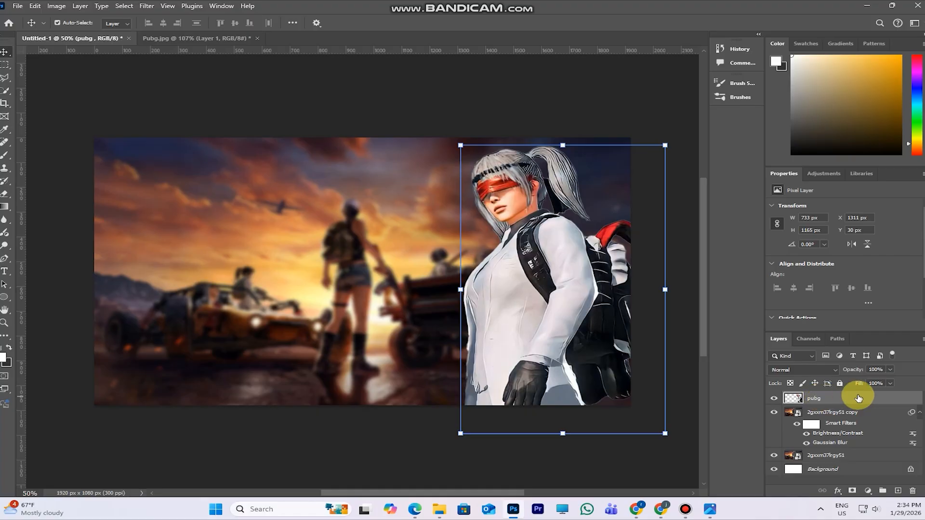
pyautogui.rightClick(822, 398)
pyautogui.click(863, 262)
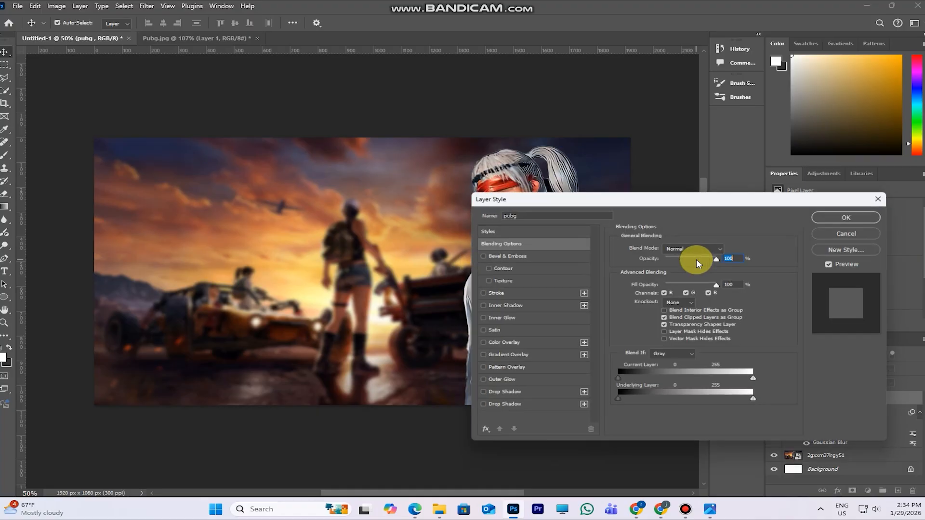
pyautogui.moveTo(615, 196); pyautogui.dragTo(714, 90)
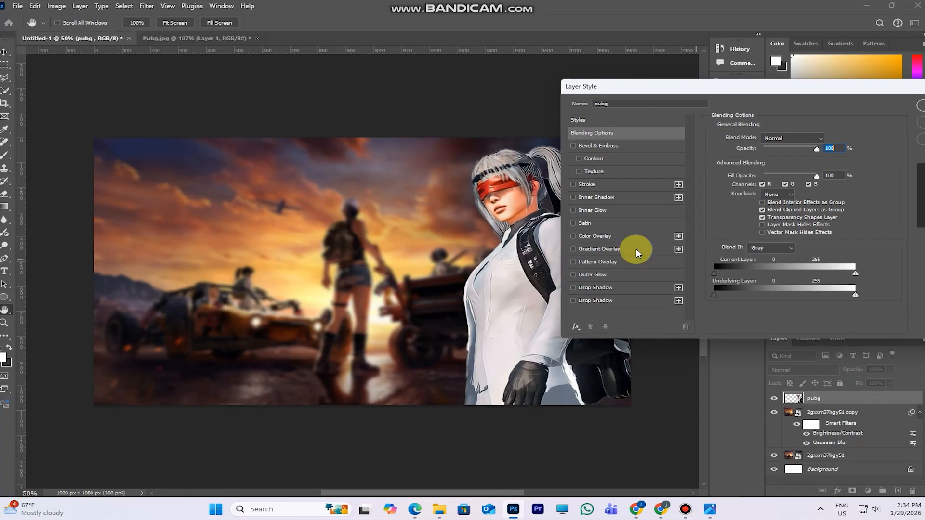
pyautogui.click(606, 275)
pyautogui.click(739, 172)
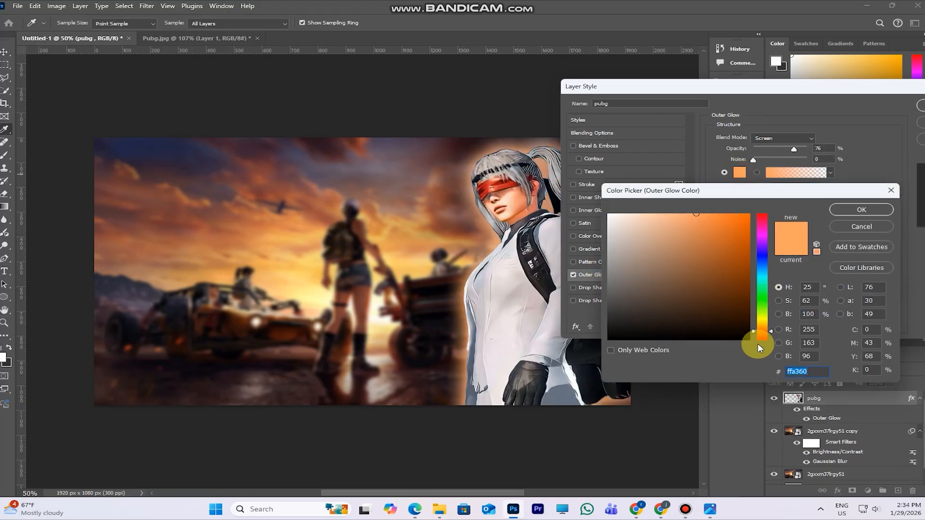
pyautogui.moveTo(731, 270); pyautogui.dragTo(758, 192)
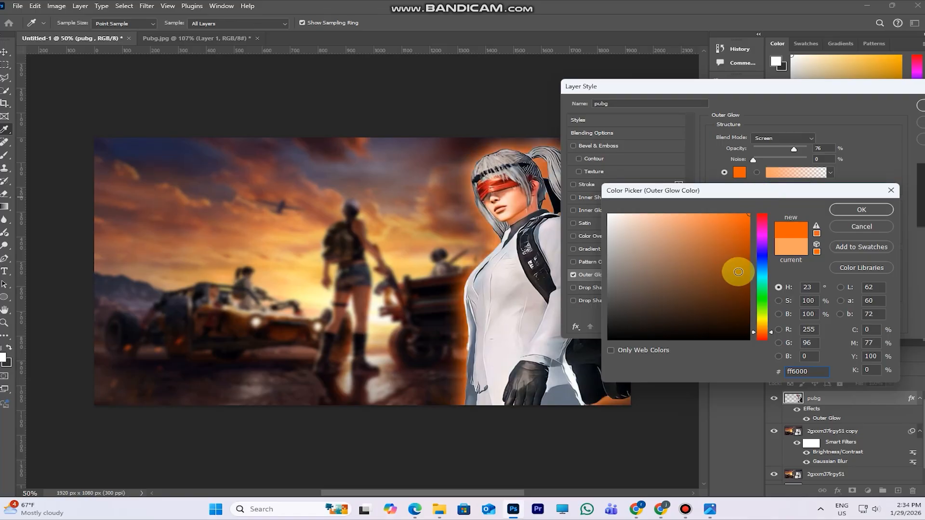
pyautogui.moveTo(774, 331); pyautogui.dragTo(769, 331)
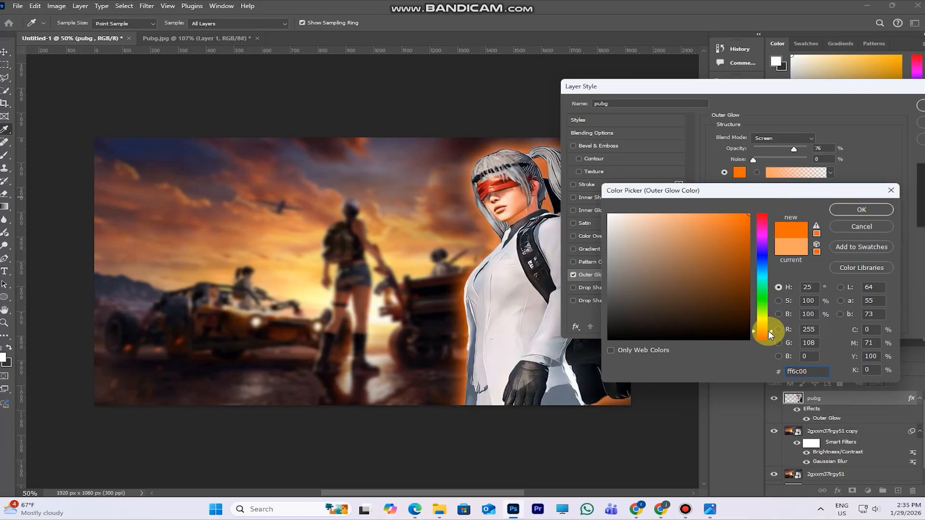
pyautogui.click(848, 208)
# Set the character's outer glow to 70% opacity and 20 px size, and apply the layer style
pyautogui.click(825, 148)
pyautogui.write('70')
pyautogui.click(817, 235)
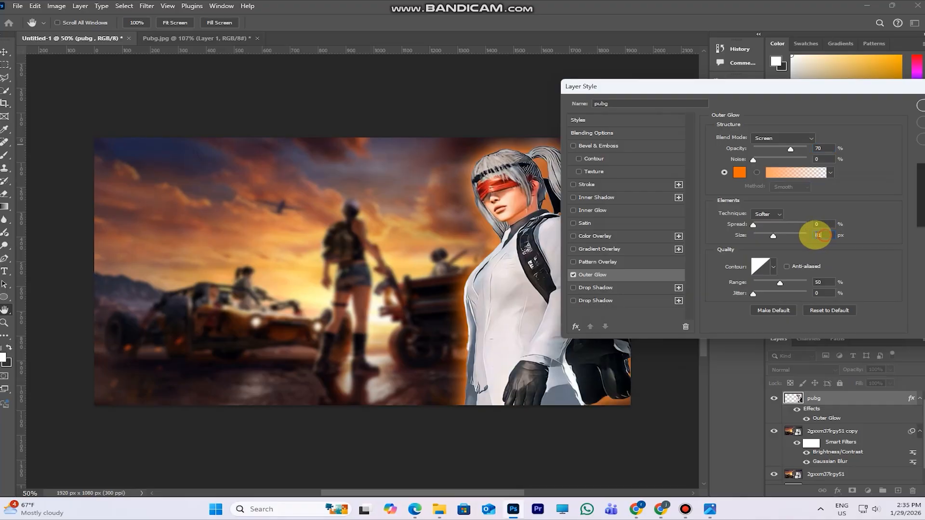
pyautogui.write('20')
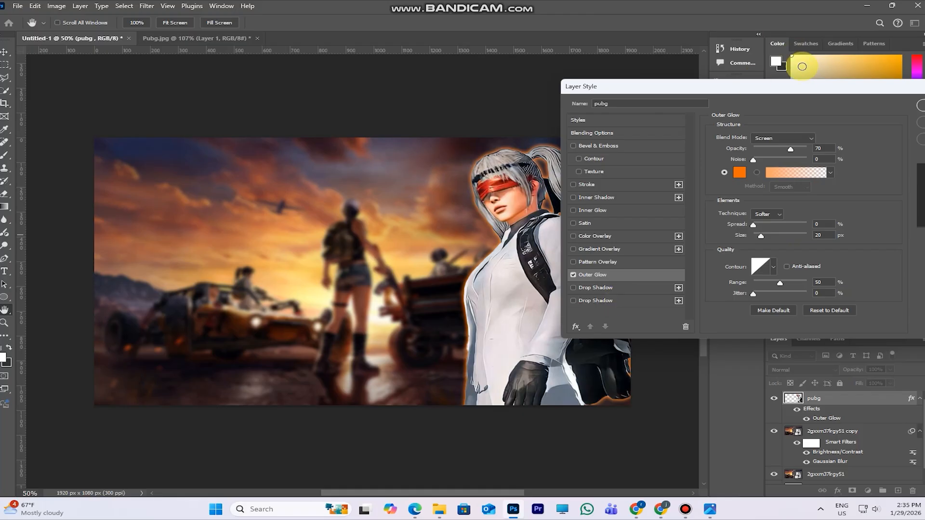
pyautogui.moveTo(818, 93); pyautogui.dragTo(804, 112)
pyautogui.click(895, 129)
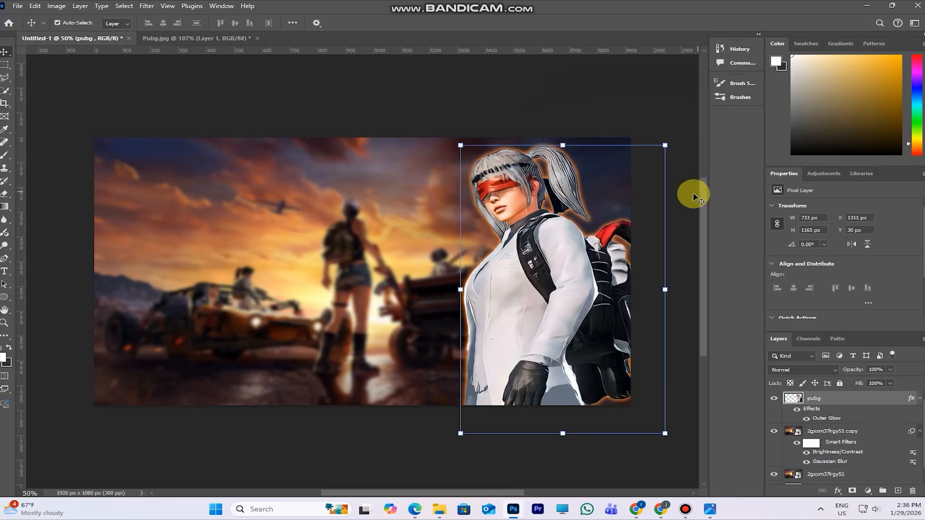
pyautogui.click(547, 108)
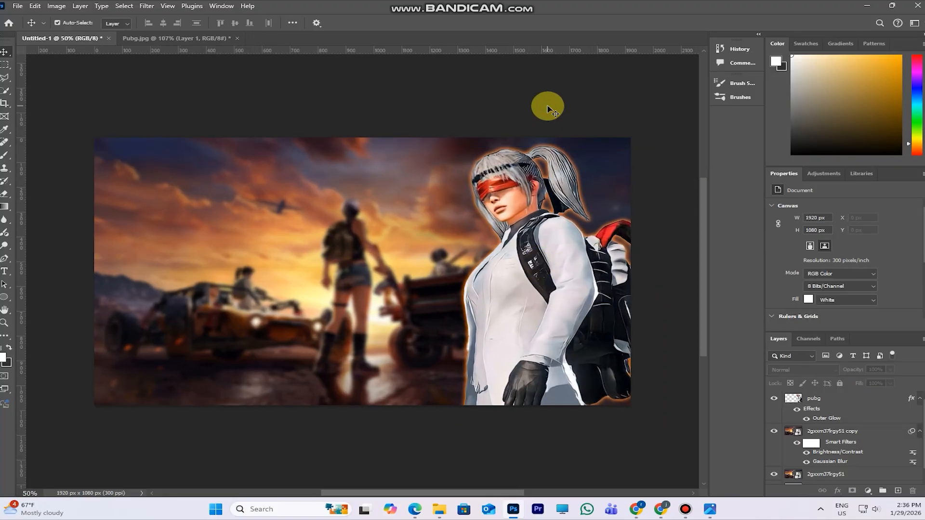
pyautogui.click(220, 265)
# Place the apple-ipad-mini-medium image as an embedded object above the character layer, scaled to about 28% on the left side of the canvas
pyautogui.click(848, 398)
pyautogui.click(17, 5)
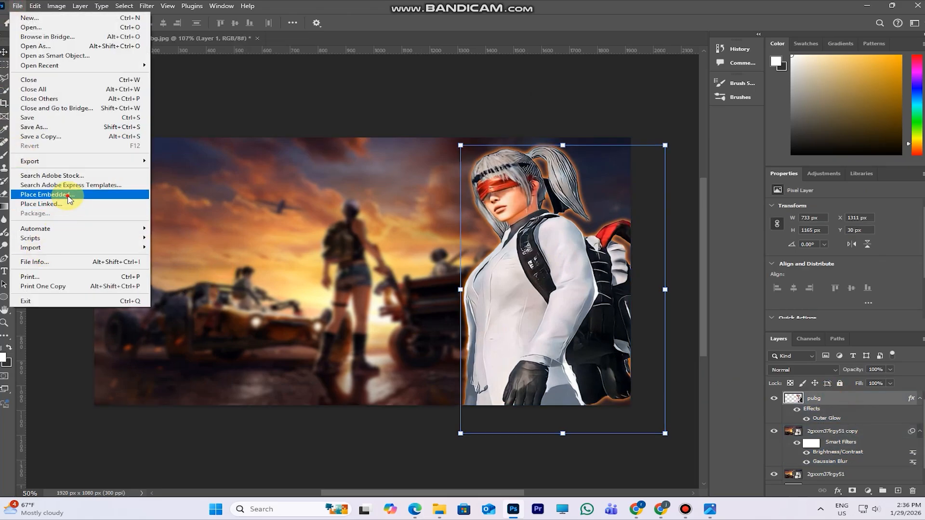
pyautogui.click(58, 194)
pyautogui.doubleClick(250, 93)
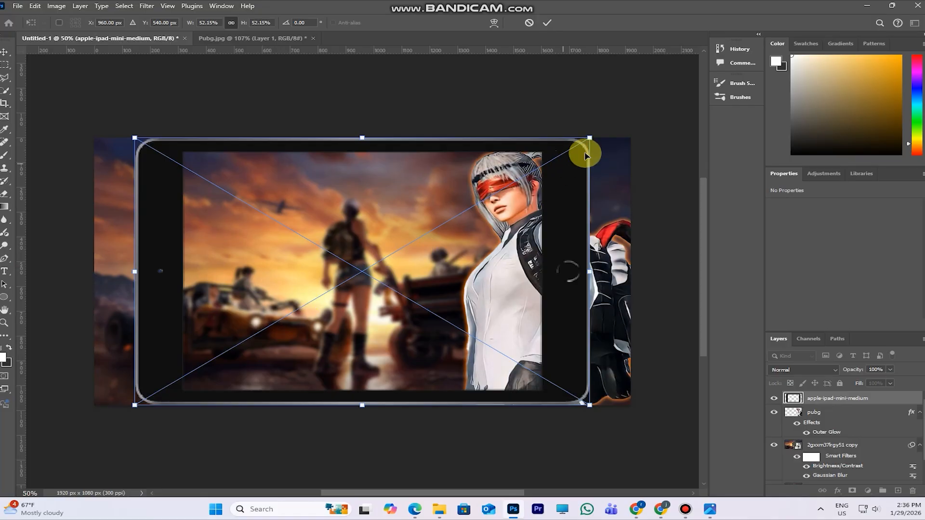
pyautogui.moveTo(589, 136); pyautogui.dragTo(398, 241)
pyautogui.moveTo(348, 336); pyautogui.dragTo(343, 279)
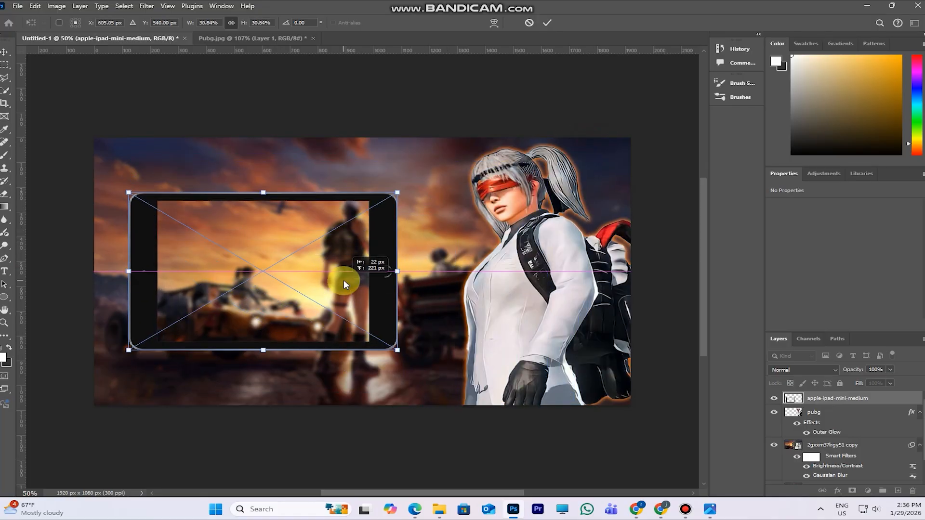
pyautogui.moveTo(395, 189); pyautogui.dragTo(362, 207)
pyautogui.moveTo(323, 261); pyautogui.dragTo(298, 268)
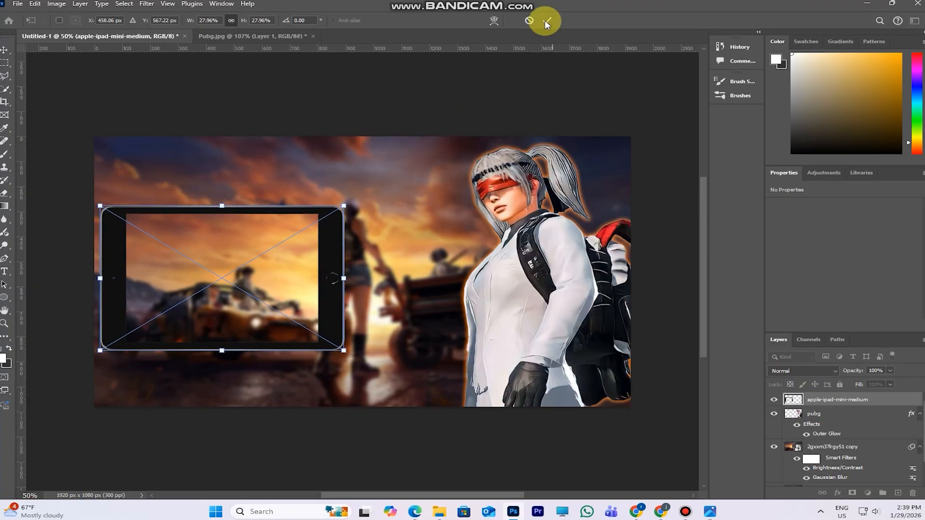
pyautogui.click(548, 23)
pyautogui.click(371, 298)
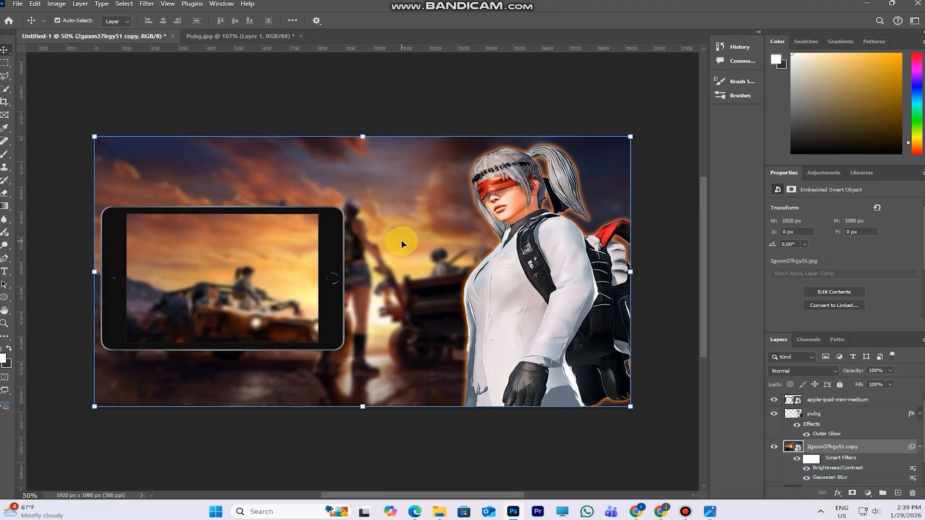
pyautogui.click(846, 413)
pyautogui.click(16, 3)
pyautogui.click(37, 192)
pyautogui.click(625, 378)
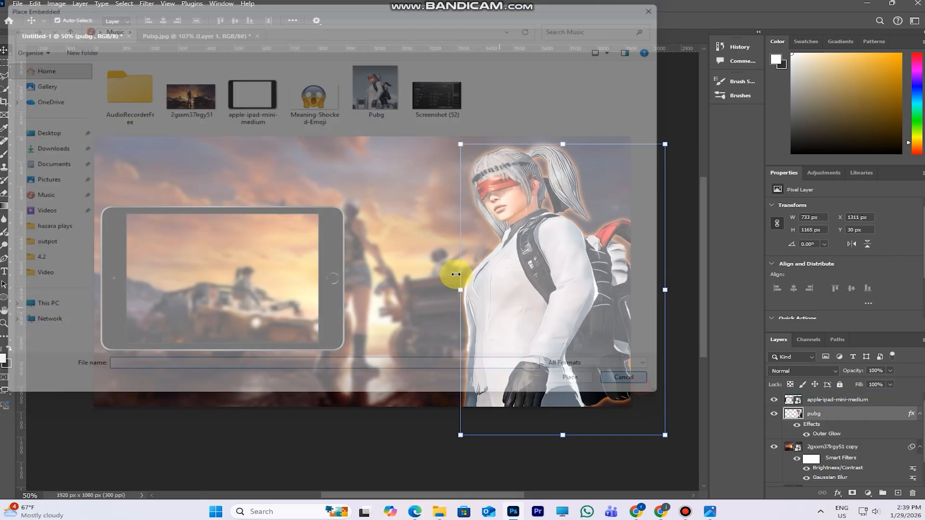
# Open Screenshot (52) as a separate document and crop its left and right edges to a width of about 1599 px
pyautogui.click(838, 399)
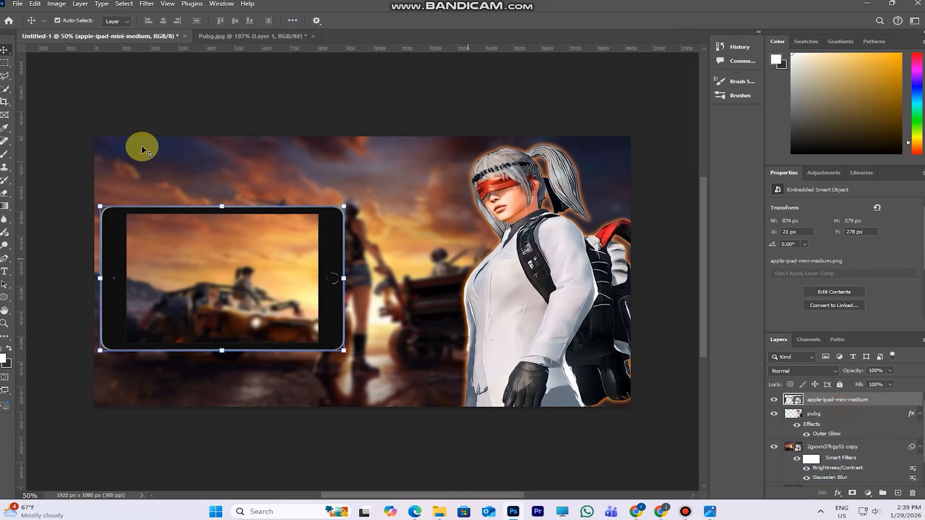
pyautogui.click(19, 3)
pyautogui.click(19, 20)
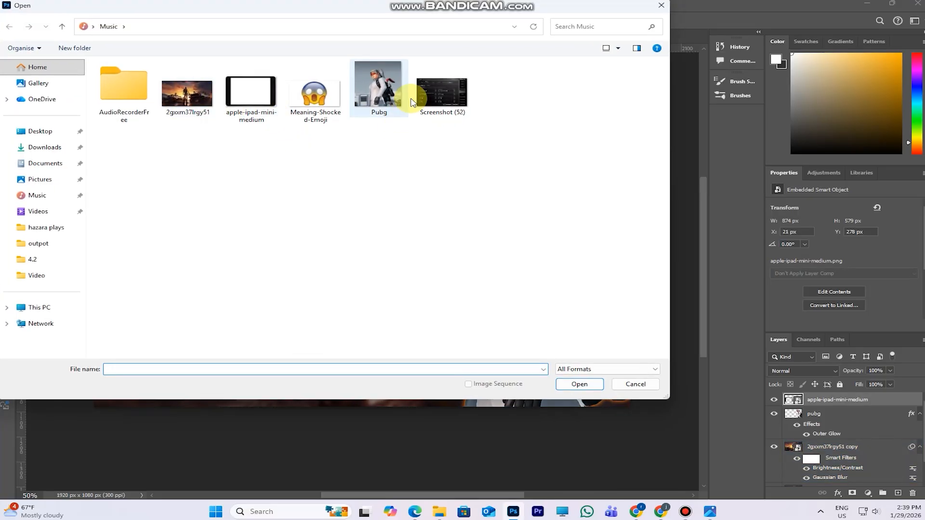
pyautogui.doubleClick(440, 94)
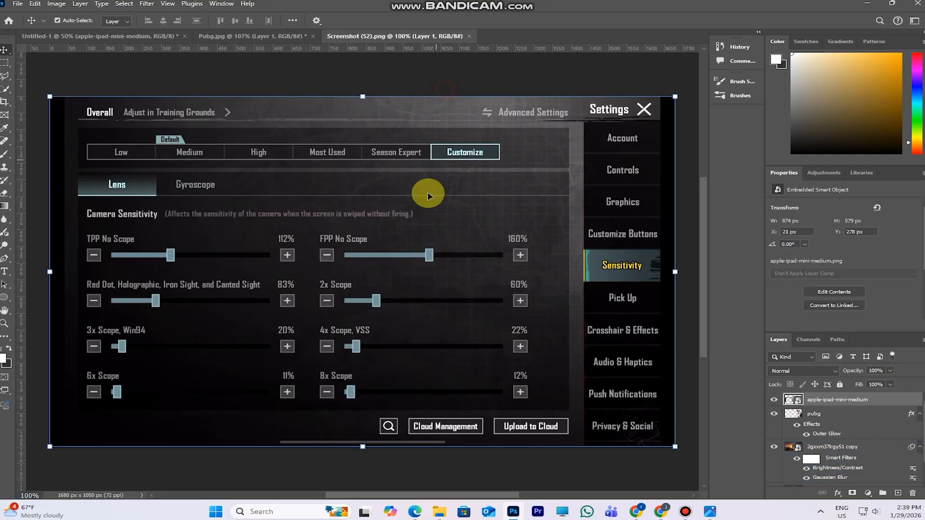
pyautogui.click(6, 107)
pyautogui.moveTo(43, 264); pyautogui.dragTo(56, 264)
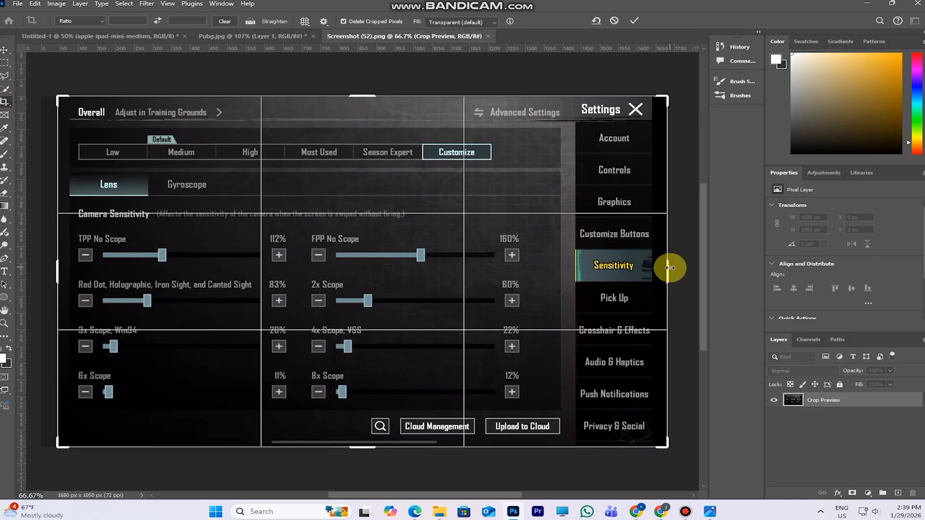
pyautogui.moveTo(669, 267); pyautogui.dragTo(663, 273)
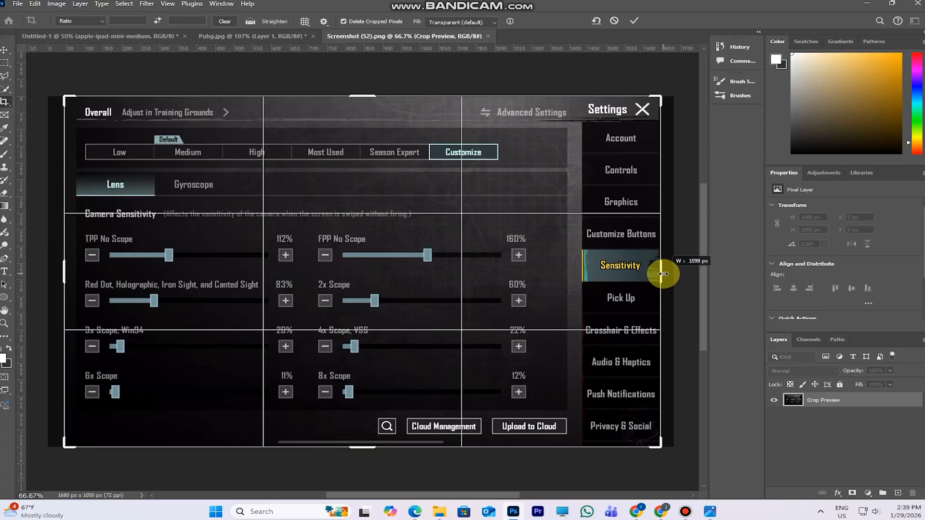
pyautogui.click(634, 21)
# Bring the cropped settings screenshot into Untitled-1 beneath the tablet layer and scale it to about 700 x 527 px to fit the tablet's screen
pyautogui.click(4, 50)
pyautogui.moveTo(285, 226); pyautogui.dragTo(351, 291)
pyautogui.moveTo(846, 402); pyautogui.dragTo(849, 421)
pyautogui.moveTo(447, 284); pyautogui.dragTo(219, 289)
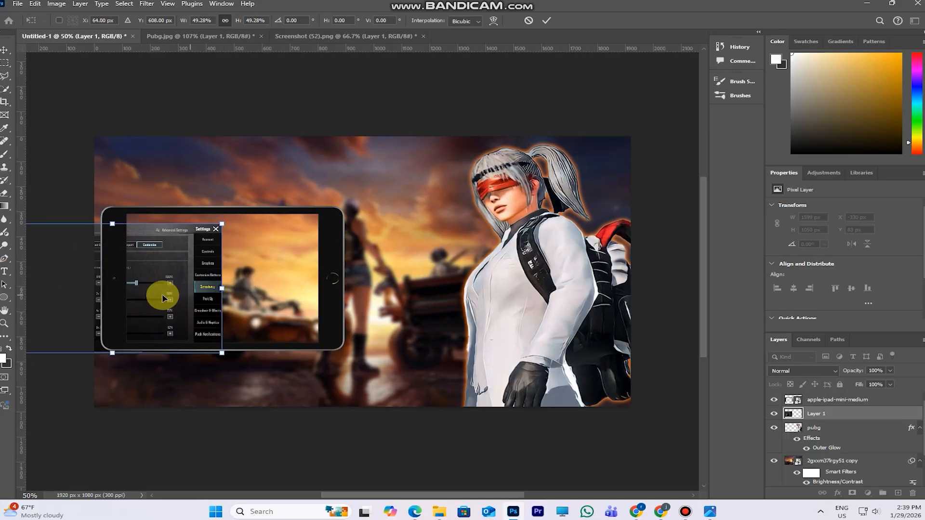
pyautogui.moveTo(164, 298); pyautogui.dragTo(262, 285)
pyautogui.moveTo(102, 278); pyautogui.dragTo(127, 283)
pyautogui.moveTo(220, 212)
pyautogui.mouseDown()
pyautogui.moveTo(226, 223)
pyautogui.moveTo(234, 208)
pyautogui.mouseUp()
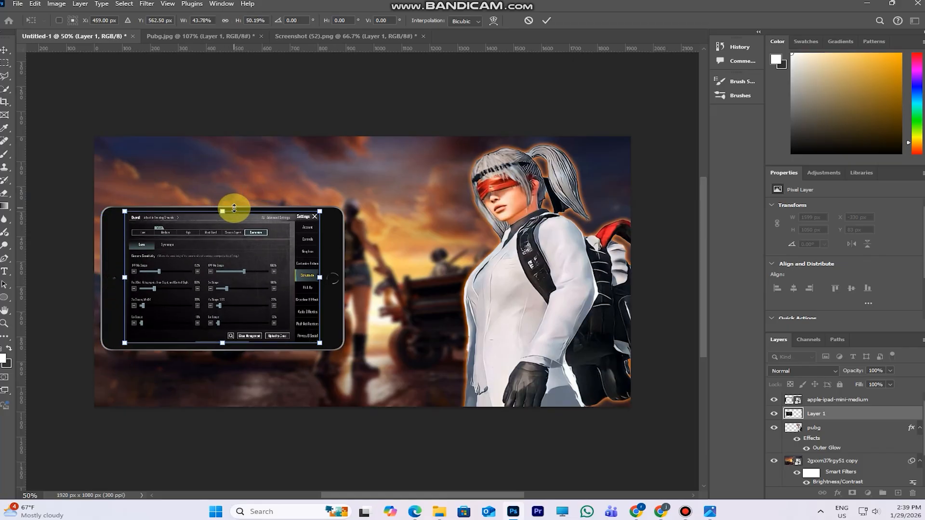
pyautogui.click(546, 22)
pyautogui.click(341, 258)
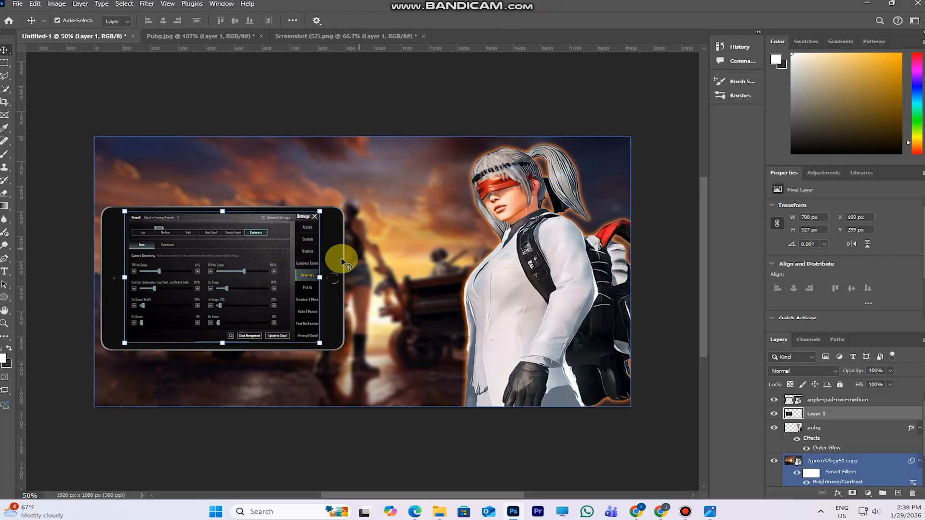
# Merge the tablet frame and settings screenshot layers into a single layer
pyautogui.click(822, 399)
pyautogui.moveTo(850, 399); pyautogui.dragTo(854, 418)
pyautogui.rightClick(853, 417)
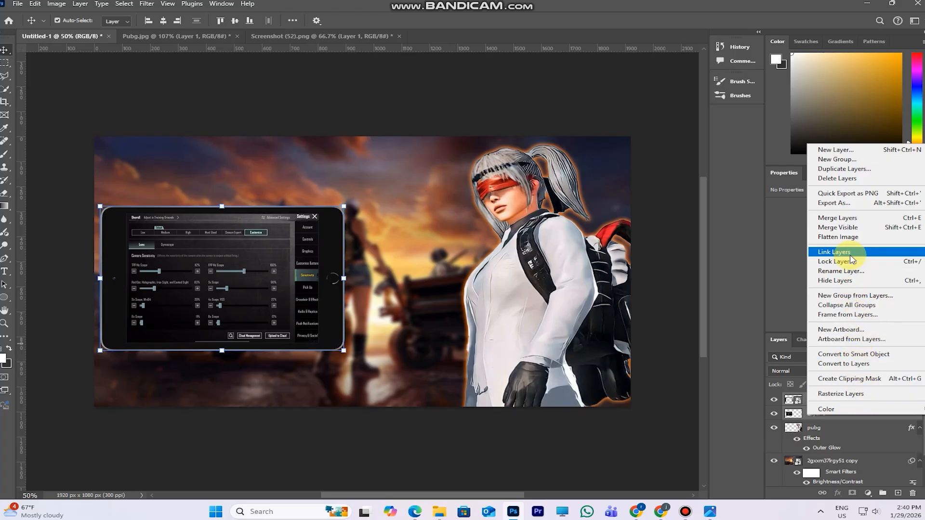
pyautogui.click(854, 220)
pyautogui.click(772, 398)
pyautogui.click(772, 399)
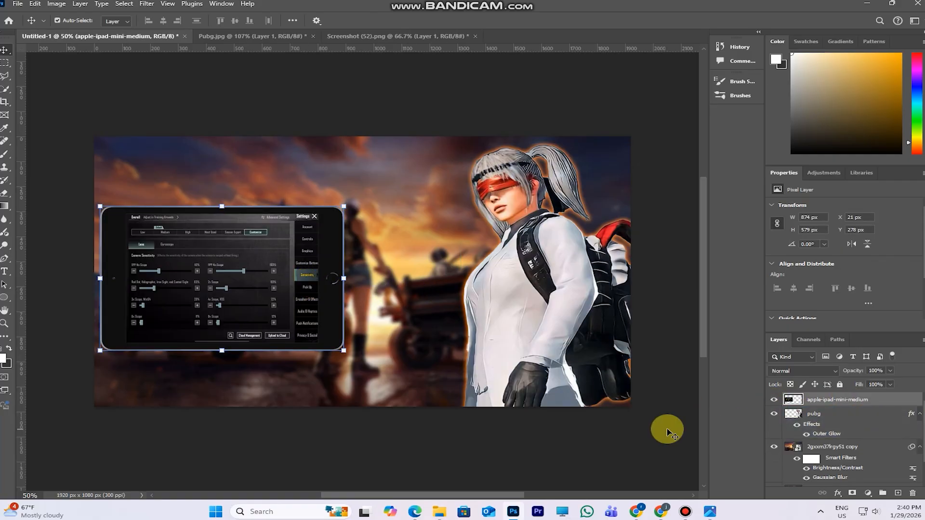
# Apply a Perspective transform to the merged tablet, shortening its right edge so it recedes toward the character
pyautogui.hotkey('ctrl', 't')
pyautogui.rightClick(306, 234)
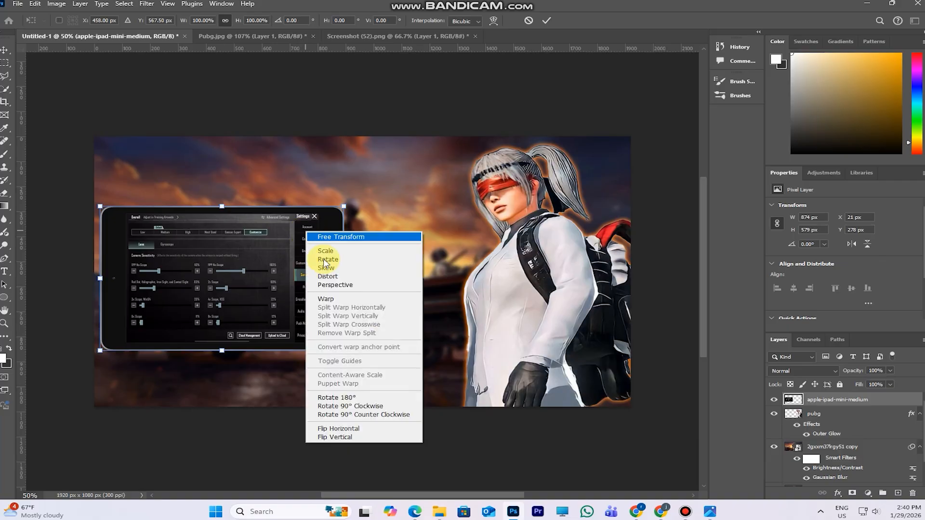
pyautogui.click(349, 286)
pyautogui.moveTo(342, 205); pyautogui.dragTo(340, 228)
pyautogui.click(545, 22)
# Enlarge the angled tablet and stretch it vertically to about 974 x 795 px, positioning it at the canvas's left side
pyautogui.hotkey('ctrl', 't')
pyautogui.moveTo(343, 206); pyautogui.dragTo(370, 188)
pyautogui.moveTo(320, 275); pyautogui.dragTo(322, 280)
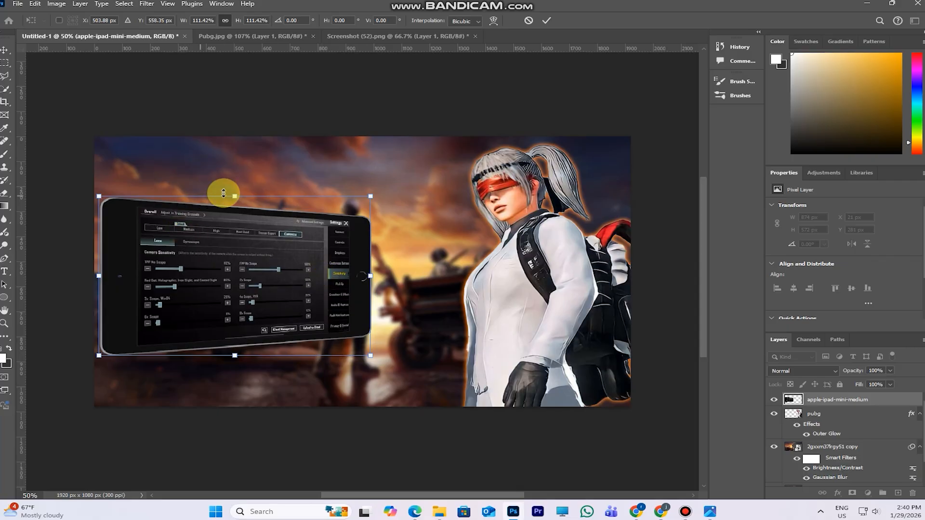
pyautogui.moveTo(233, 195); pyautogui.dragTo(238, 177)
pyautogui.moveTo(241, 226); pyautogui.dragTo(247, 259)
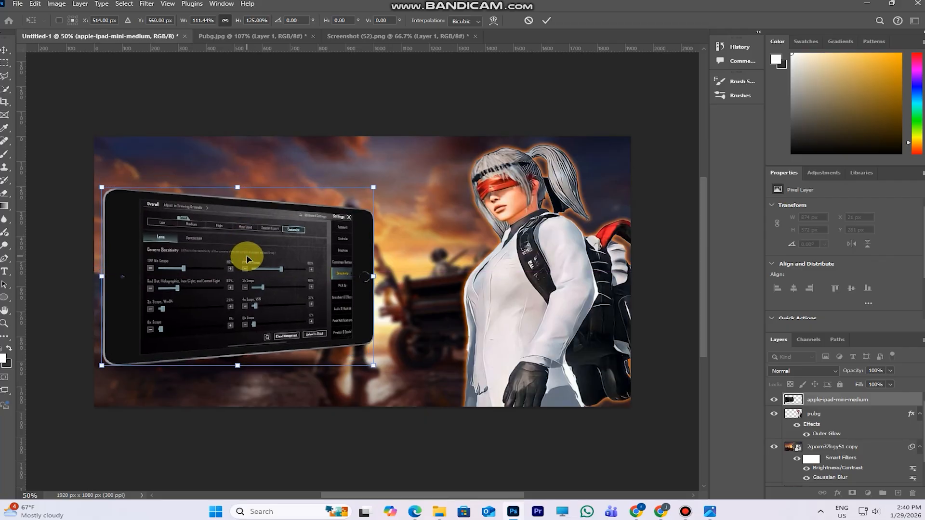
pyautogui.moveTo(237, 187); pyautogui.dragTo(238, 167)
pyautogui.moveTo(244, 205); pyautogui.dragTo(239, 203)
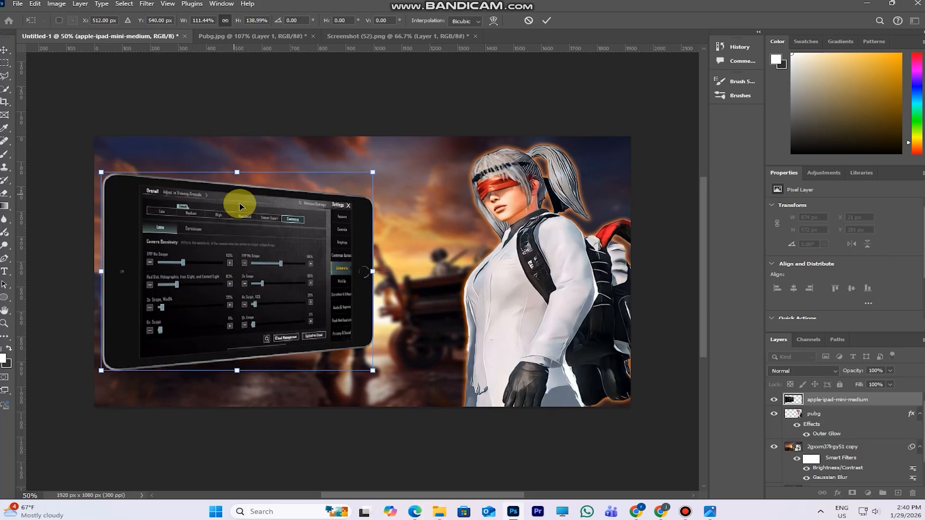
pyautogui.click(546, 20)
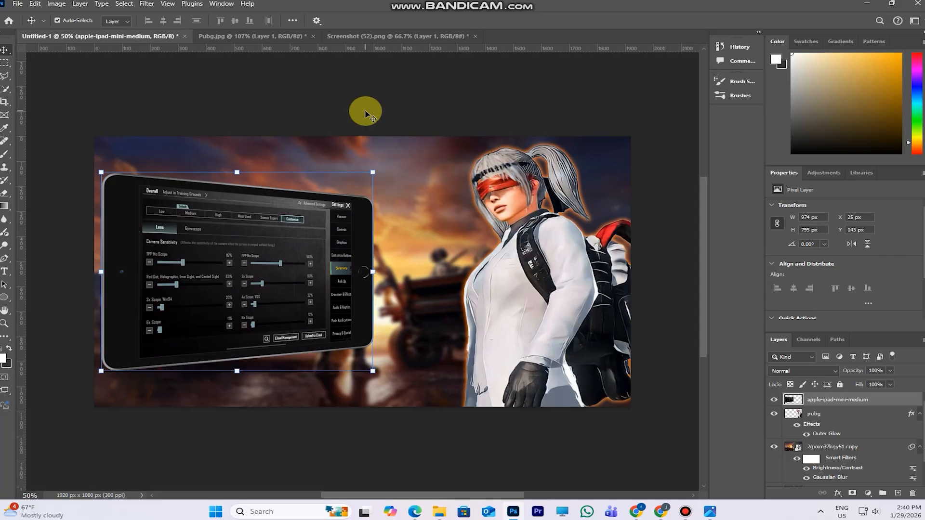
# Add a Drop Shadow to the tablet layer with 60% opacity, 15 px distance and 25 px size
pyautogui.rightClick(902, 401)
pyautogui.click(855, 258)
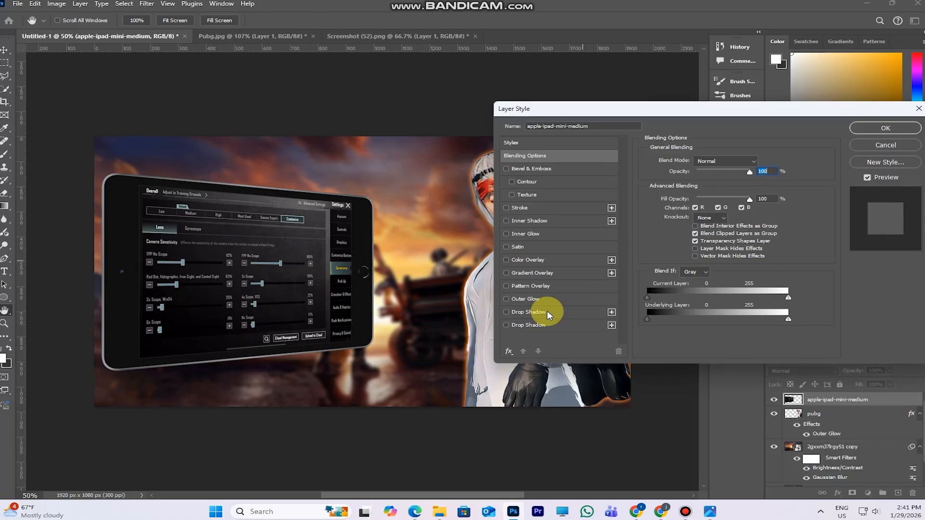
pyautogui.click(549, 325)
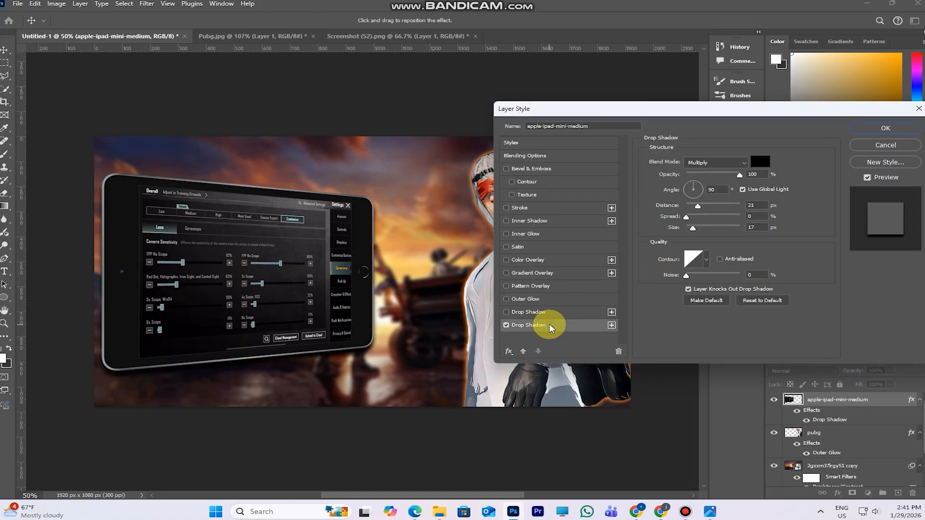
pyautogui.doubleClick(755, 175)
pyautogui.click(717, 175)
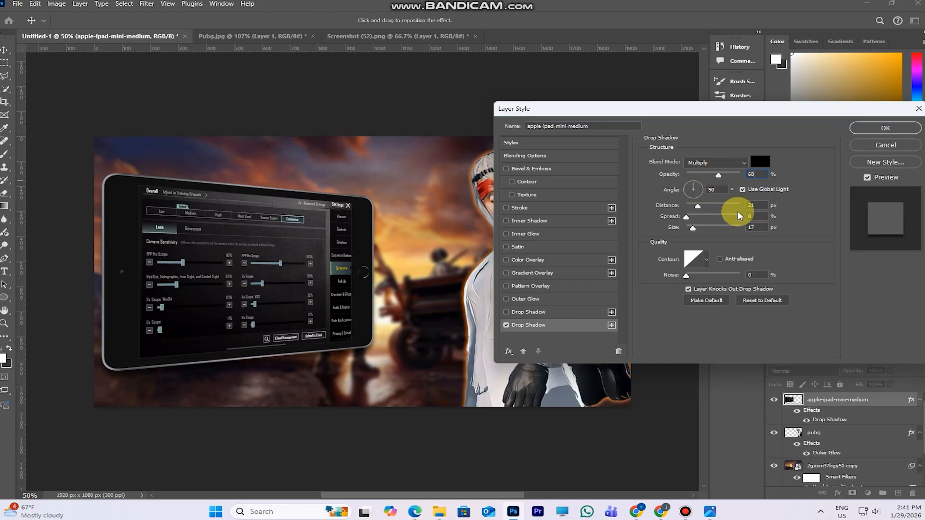
pyautogui.write('15')
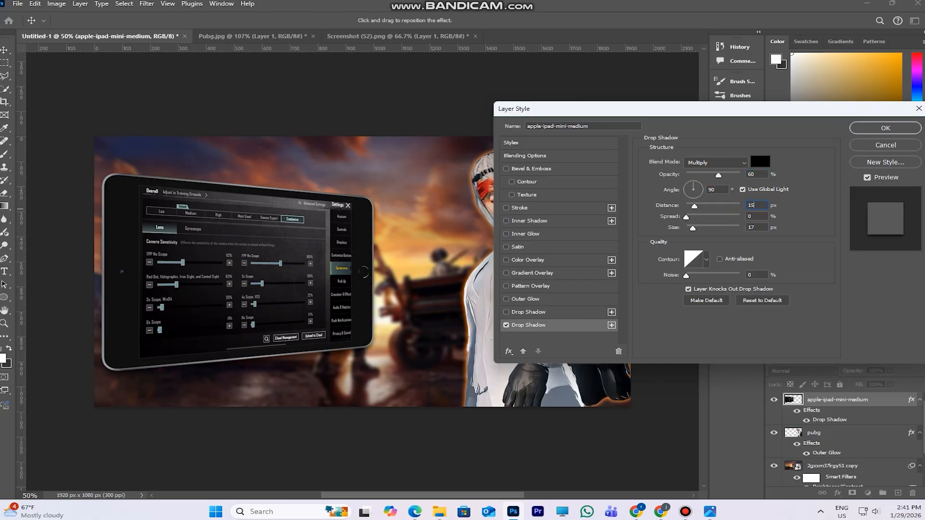
pyautogui.write('2')
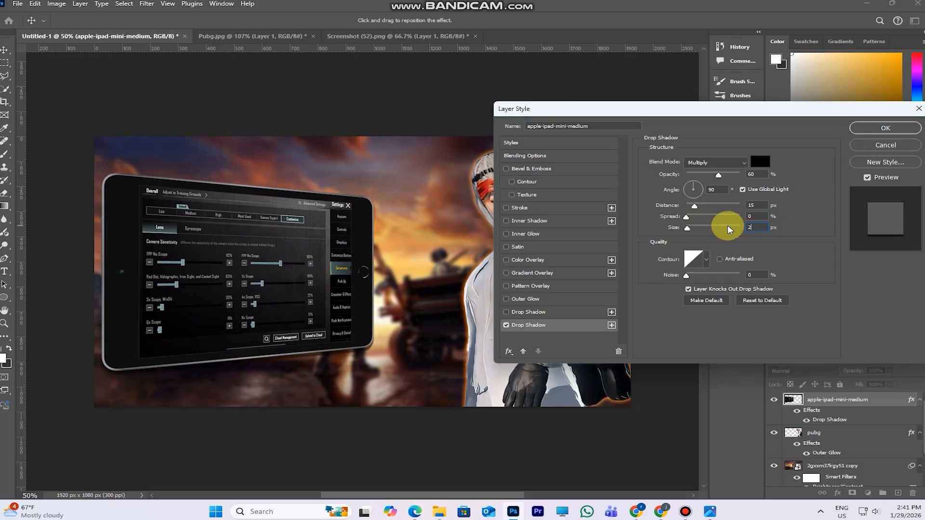
pyautogui.write('5')
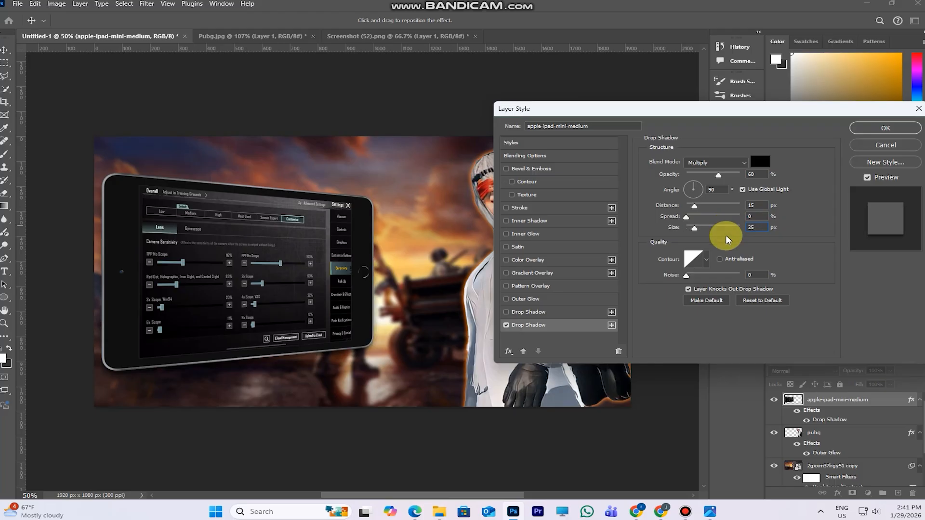
pyautogui.click(886, 128)
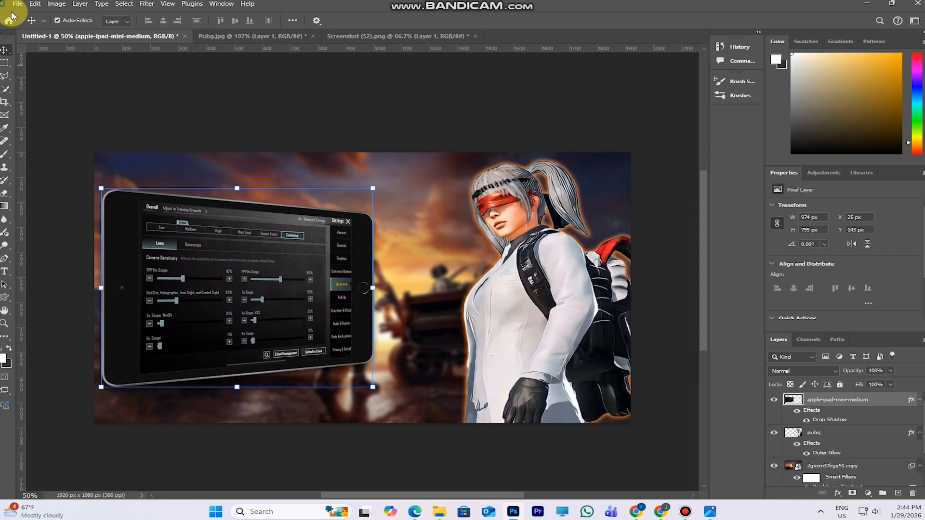
# Place the red arrow image, scaled to about 13% and rotated about 26°, pointing at the Sensitivity entry on the tablet's screen
pyautogui.click(18, 4)
pyautogui.click(74, 196)
pyautogui.doubleClick(248, 103)
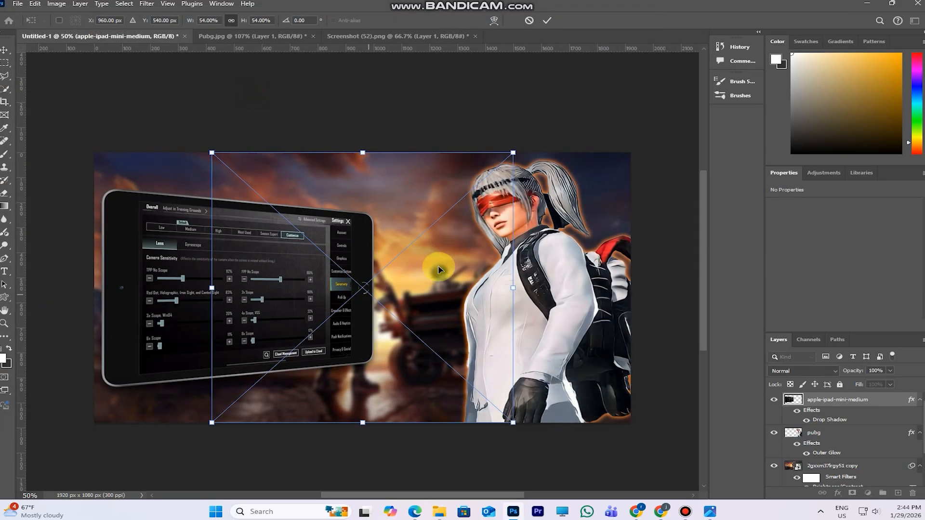
pyautogui.moveTo(513, 153); pyautogui.dragTo(317, 328)
pyautogui.moveTo(291, 401); pyautogui.dragTo(283, 334)
pyautogui.moveTo(320, 374); pyautogui.dragTo(305, 398)
pyautogui.moveTo(321, 285); pyautogui.dragTo(284, 305)
pyautogui.moveTo(243, 333); pyautogui.dragTo(297, 310)
pyautogui.moveTo(328, 366); pyautogui.dragTo(333, 374)
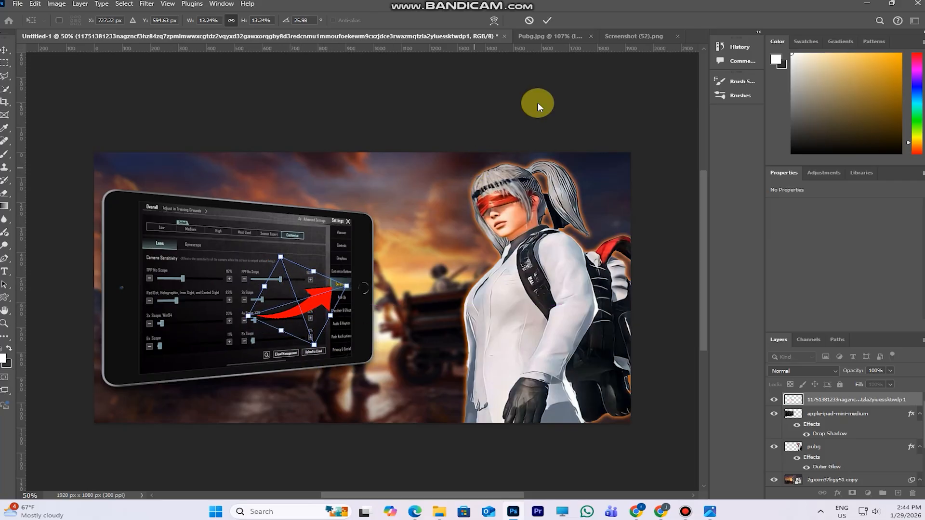
pyautogui.click(548, 21)
# Scale the tablet down slightly and move the red arrow so it points at the tablet's Sensitivity entry
pyautogui.click(444, 289)
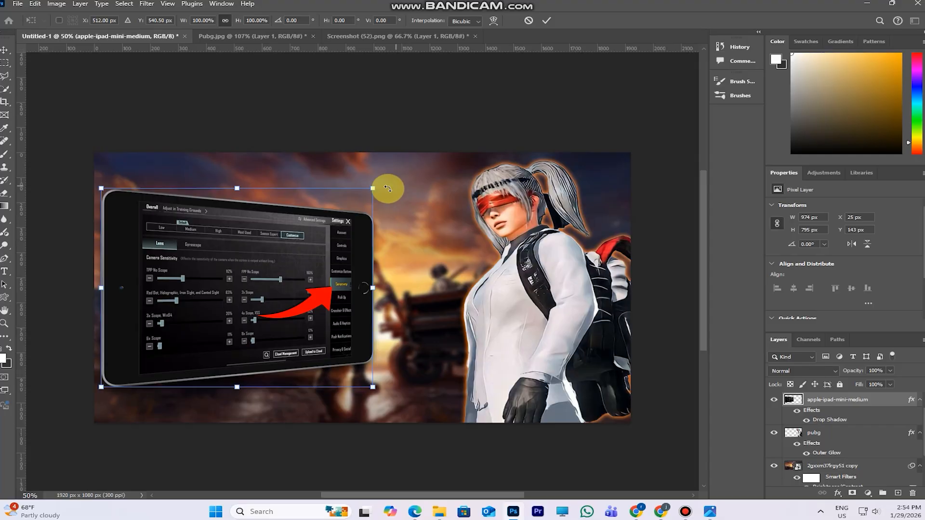
pyautogui.moveTo(371, 188); pyautogui.dragTo(345, 208)
pyautogui.moveTo(298, 272); pyautogui.dragTo(303, 302)
pyautogui.press('Return')
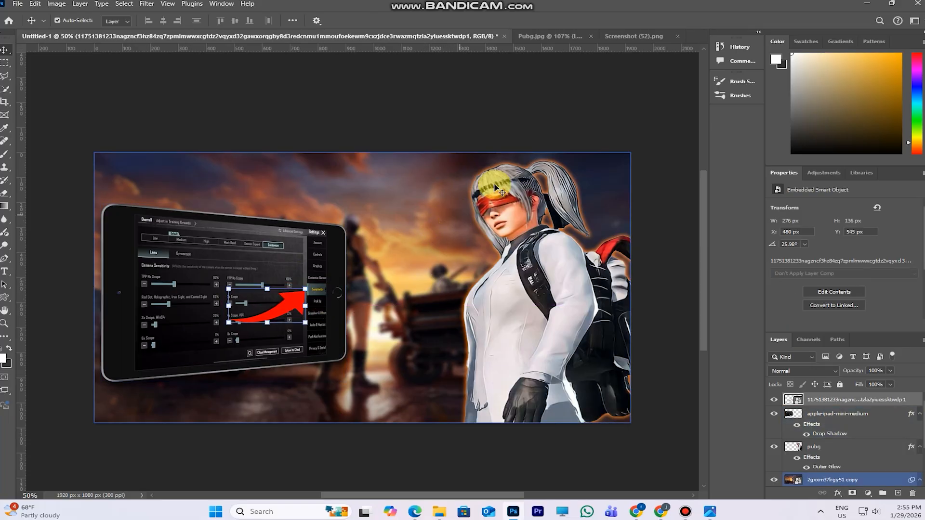
pyautogui.click(529, 167)
pyautogui.click(260, 256)
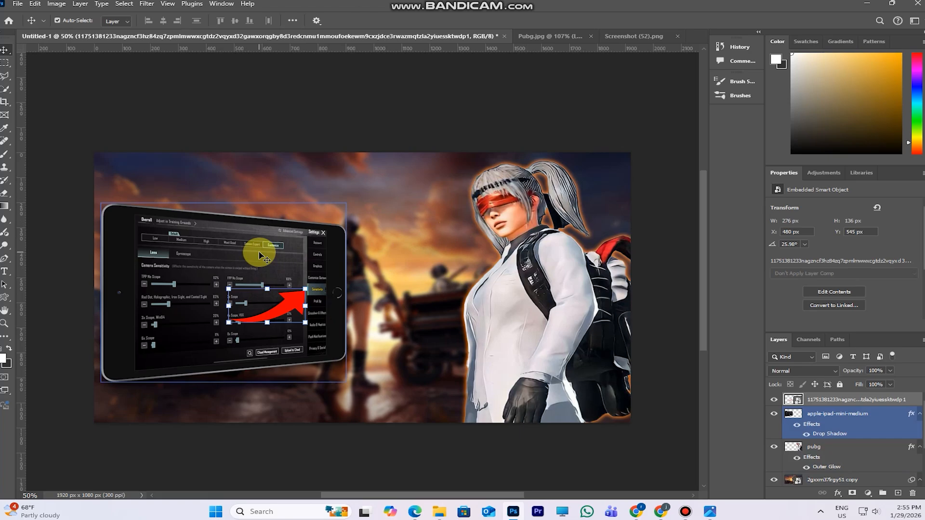
pyautogui.click(176, 140)
pyautogui.click(471, 336)
pyautogui.scroll(-2, 467, 320)
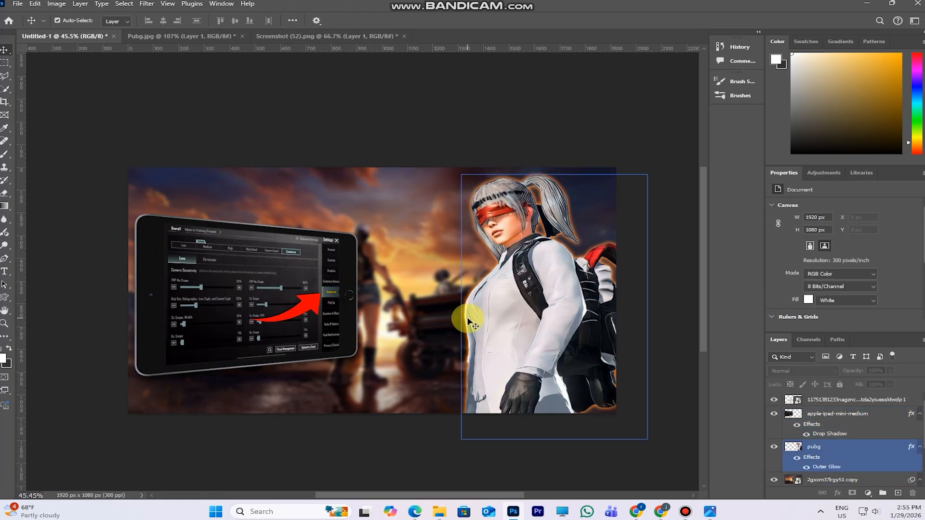
pyautogui.scroll(1, 467, 320)
# Add a Drop Shadow to the red arrow layer with 60% opacity, 15 px distance and 25 px size
pyautogui.click(318, 303)
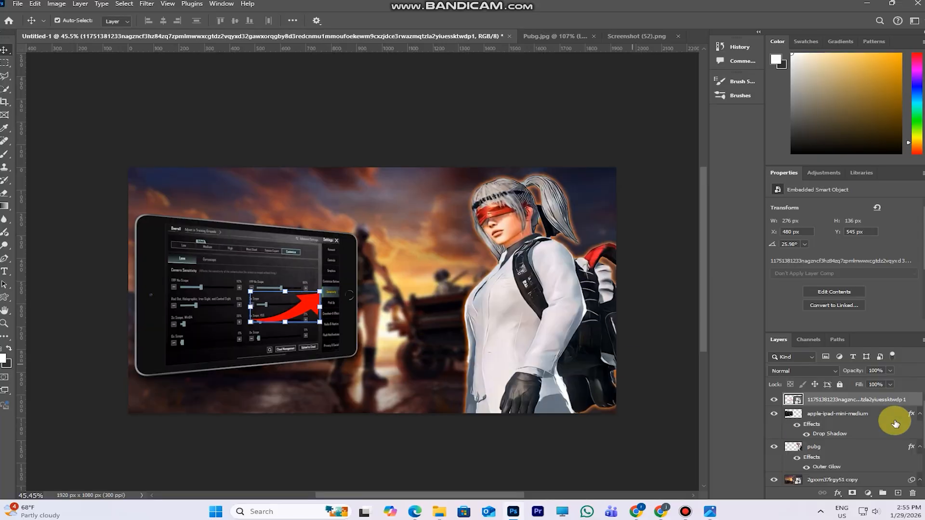
pyautogui.rightClick(918, 404)
pyautogui.click(846, 178)
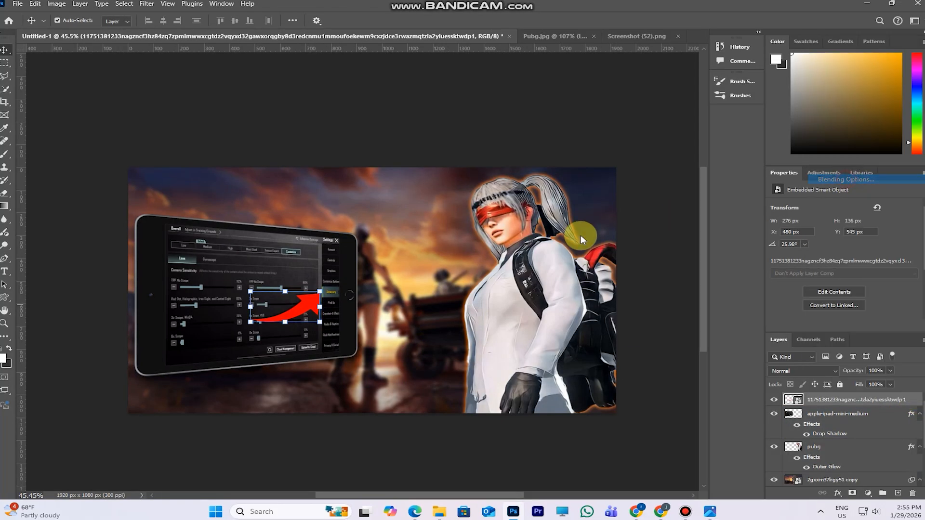
pyautogui.click(530, 325)
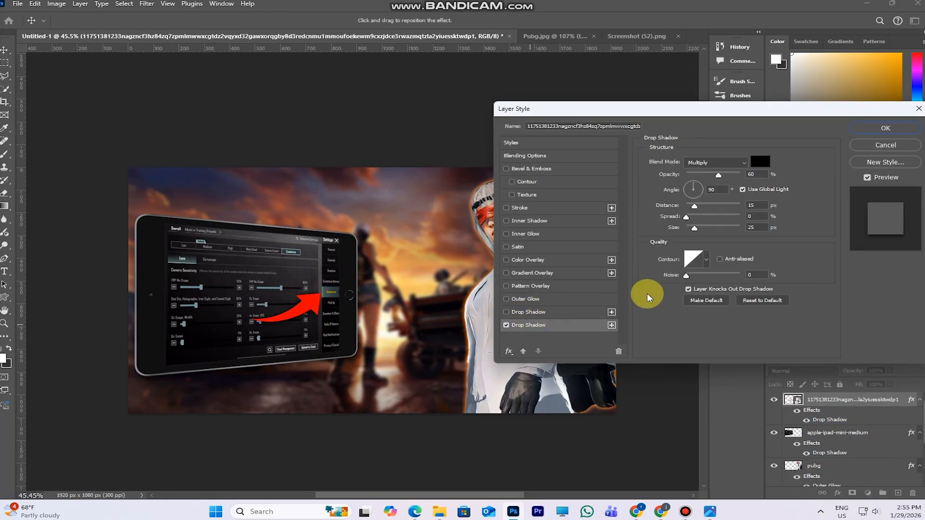
pyautogui.click(884, 128)
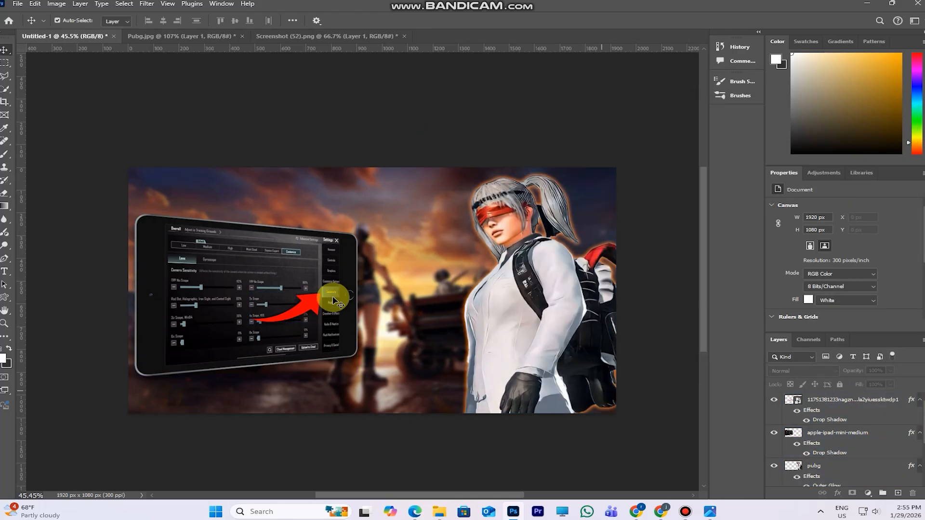
# Add a white text layer reading PRO in Bebas Neue Regular between the tablet and the character's head
pyautogui.click(10, 349)
pyautogui.click(10, 349)
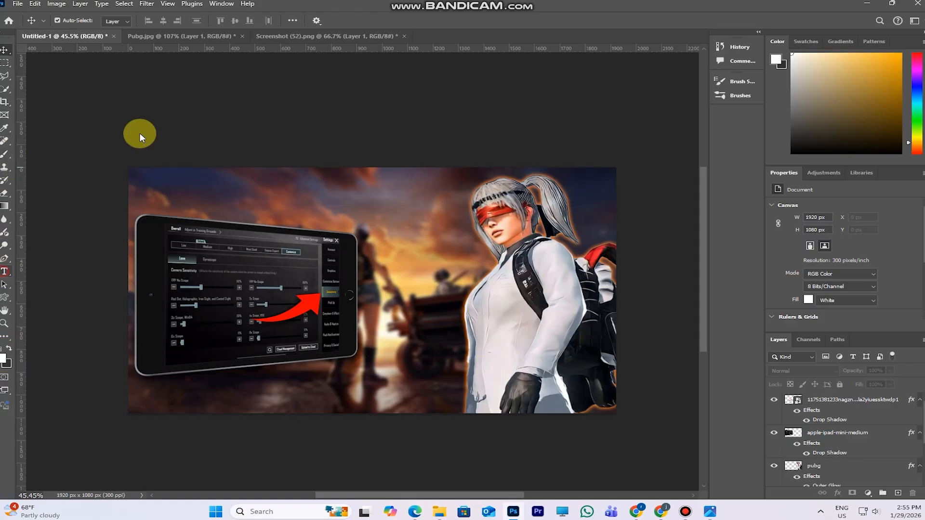
pyautogui.press('t')
pyautogui.click(155, 19)
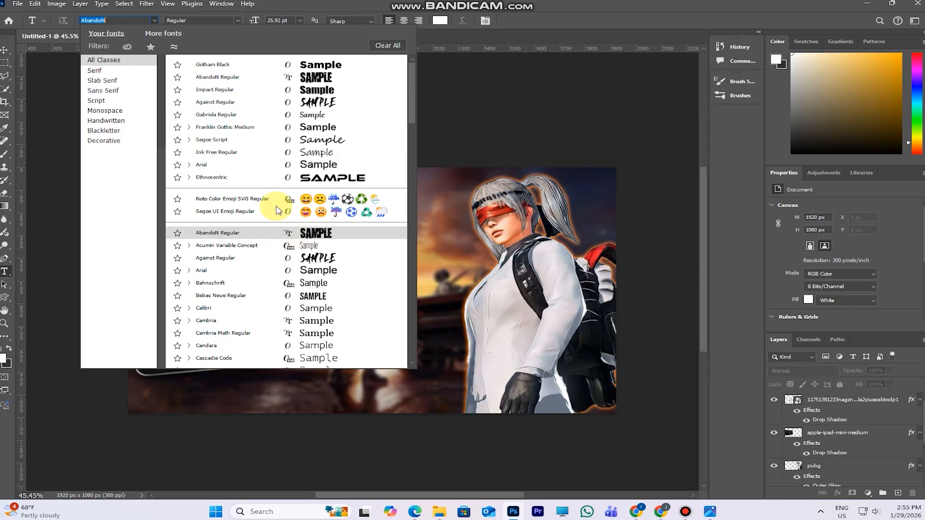
pyautogui.write('Bebas Neue')
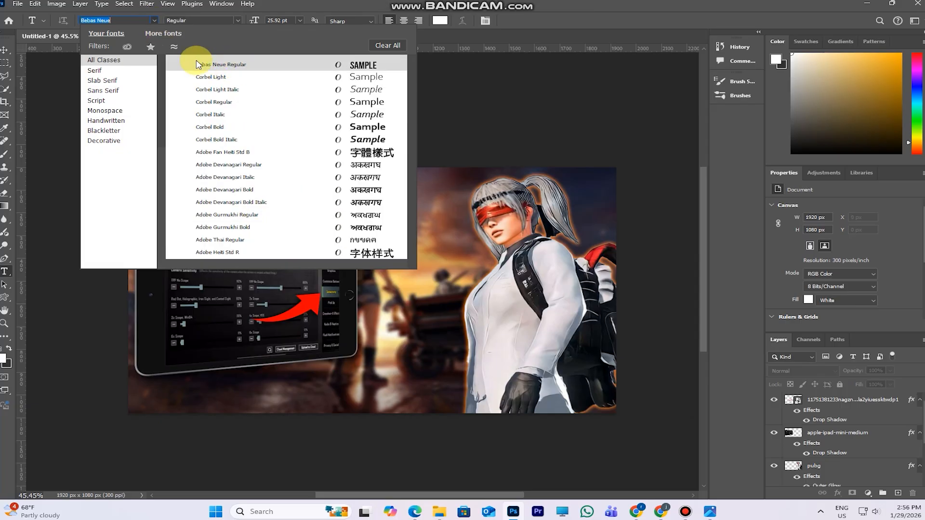
pyautogui.click(198, 64)
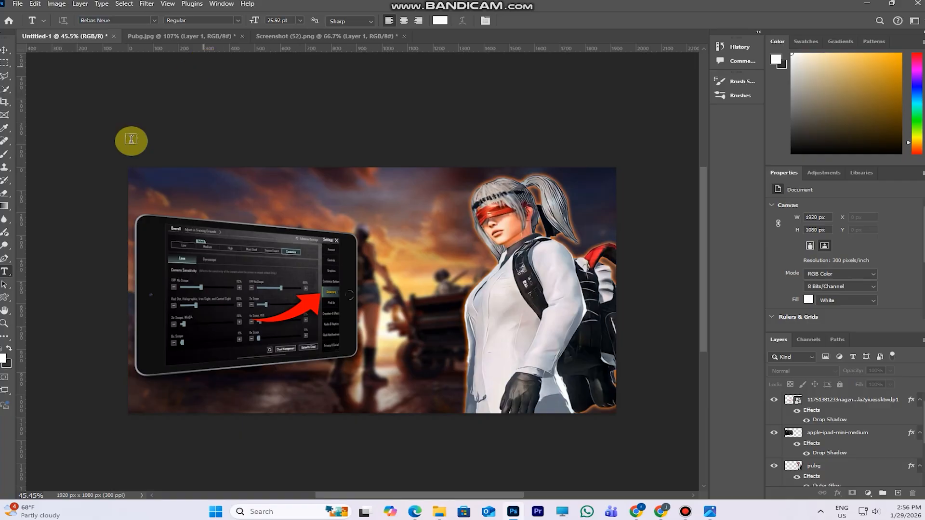
pyautogui.click(372, 216)
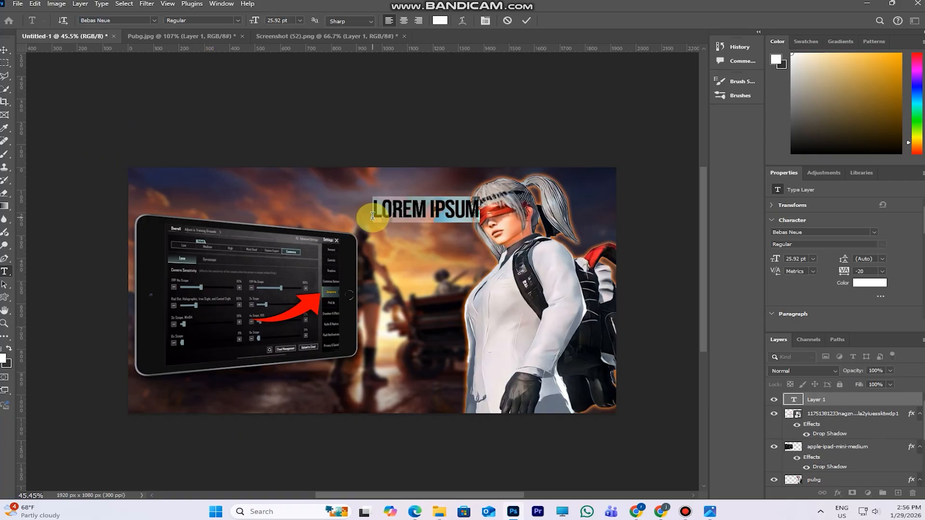
pyautogui.press('BackSpace')
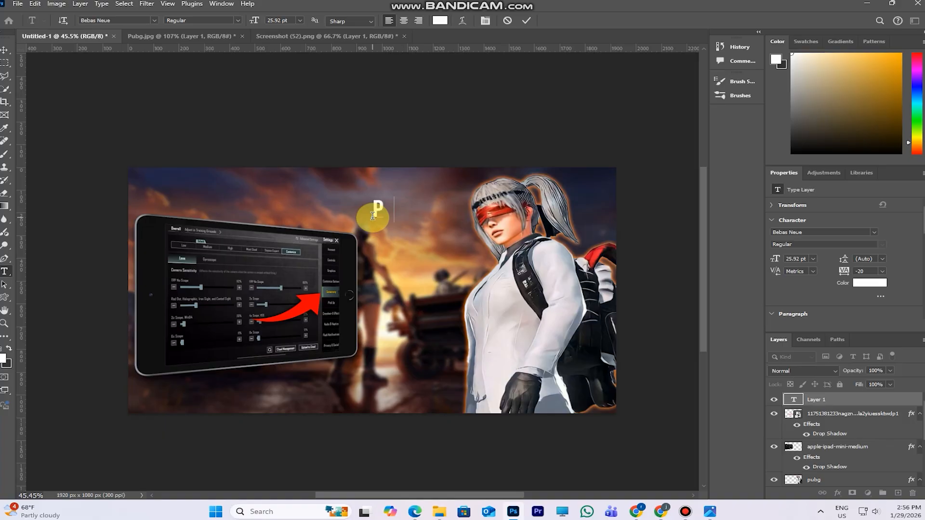
pyautogui.click(4, 49)
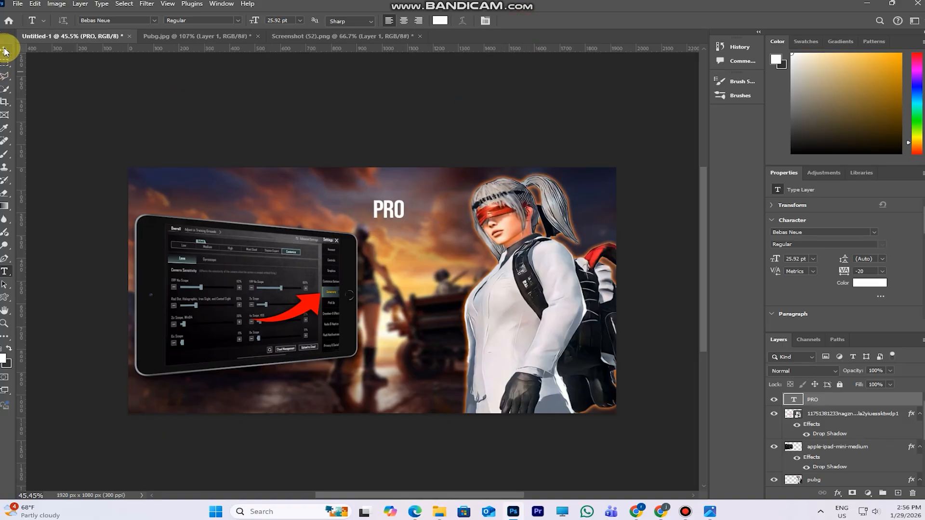
# Enlarge the PRO text to about 71 pt above the tablet's right edge, and shift the character slightly right to make room
pyautogui.moveTo(404, 198); pyautogui.dragTo(433, 182)
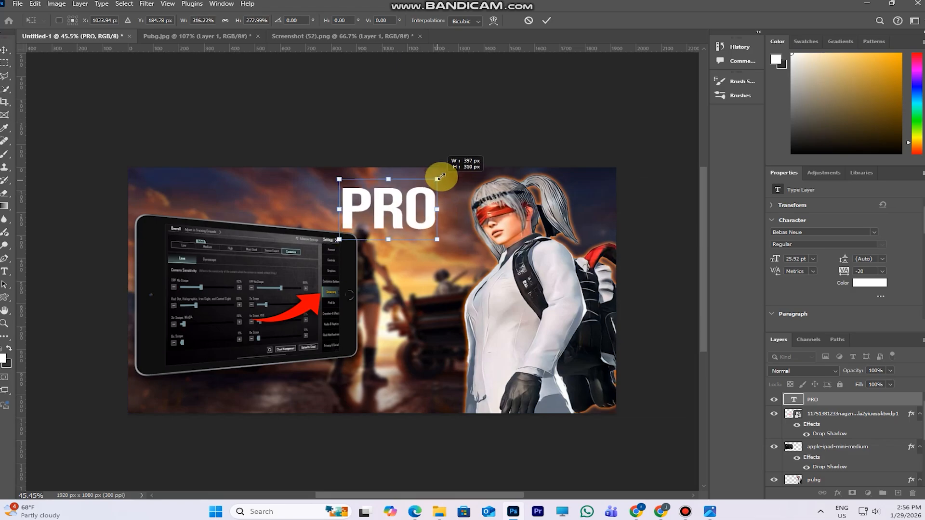
pyautogui.moveTo(406, 220)
pyautogui.mouseDown()
pyautogui.moveTo(420, 221)
pyautogui.moveTo(411, 220)
pyautogui.mouseUp()
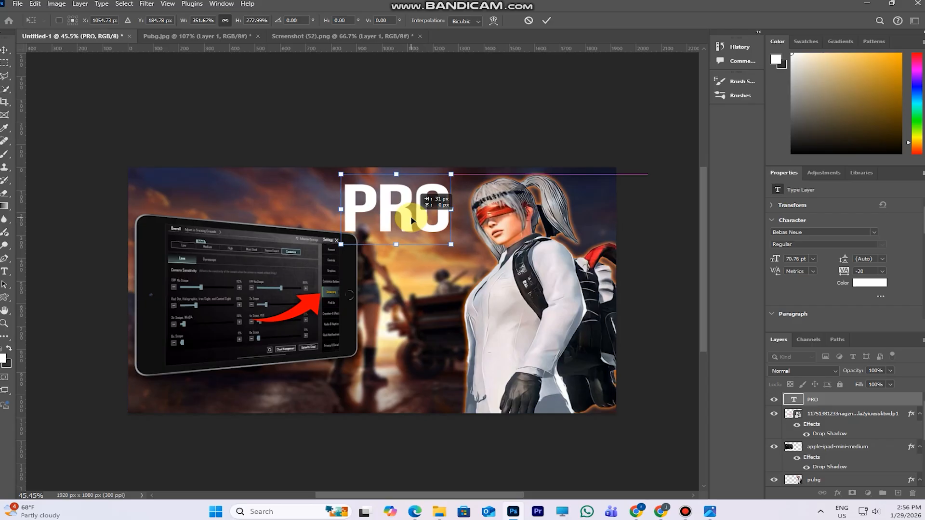
pyautogui.moveTo(449, 173)
pyautogui.mouseDown()
pyautogui.moveTo(454, 164)
pyautogui.moveTo(453, 172)
pyautogui.mouseUp()
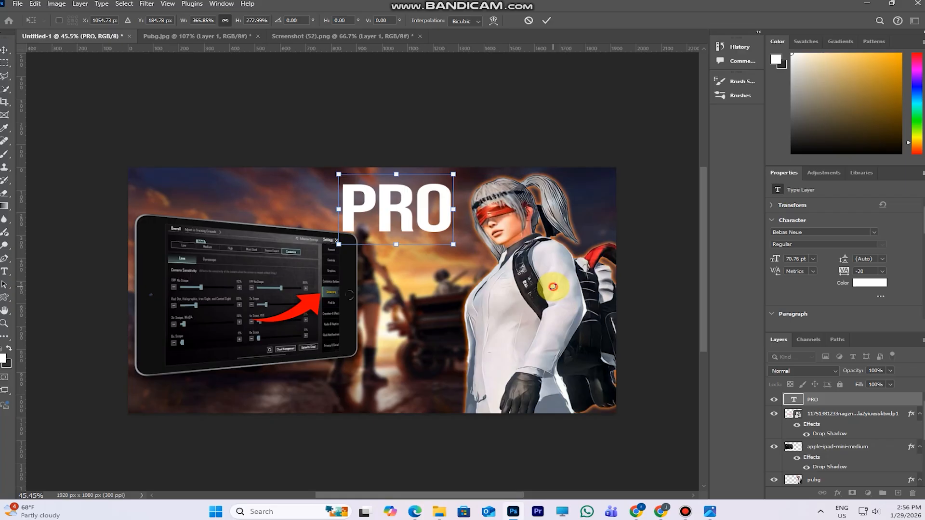
pyautogui.click(546, 20)
pyautogui.moveTo(546, 276)
pyautogui.mouseDown()
pyautogui.moveTo(565, 277)
pyautogui.moveTo(557, 269)
pyautogui.mouseUp()
pyautogui.moveTo(424, 215); pyautogui.dragTo(427, 223)
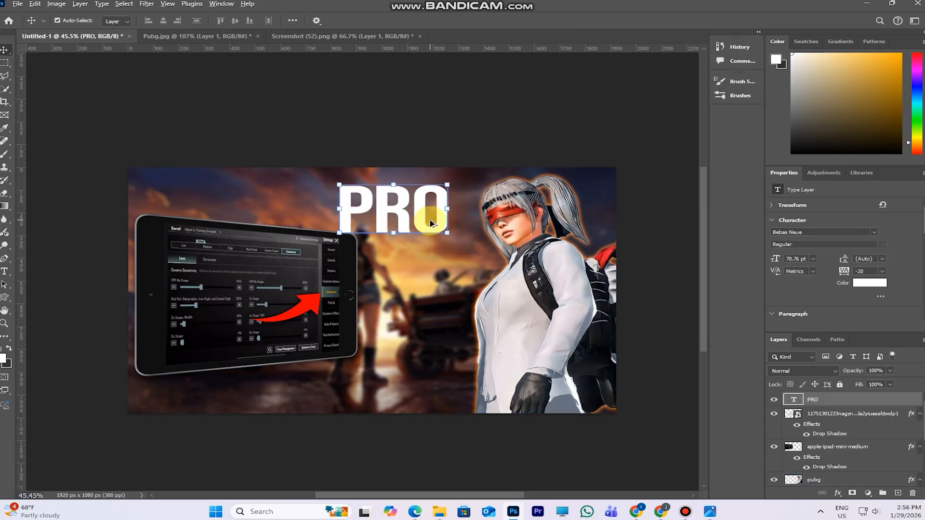
# Duplicate the PRO text directly below the original and change the copy's wording to SETTONG
pyautogui.moveTo(431, 230); pyautogui.dragTo(430, 288)
pyautogui.doubleClick(794, 400)
pyautogui.press('BackSpace')
pyautogui.write('SETTONG')
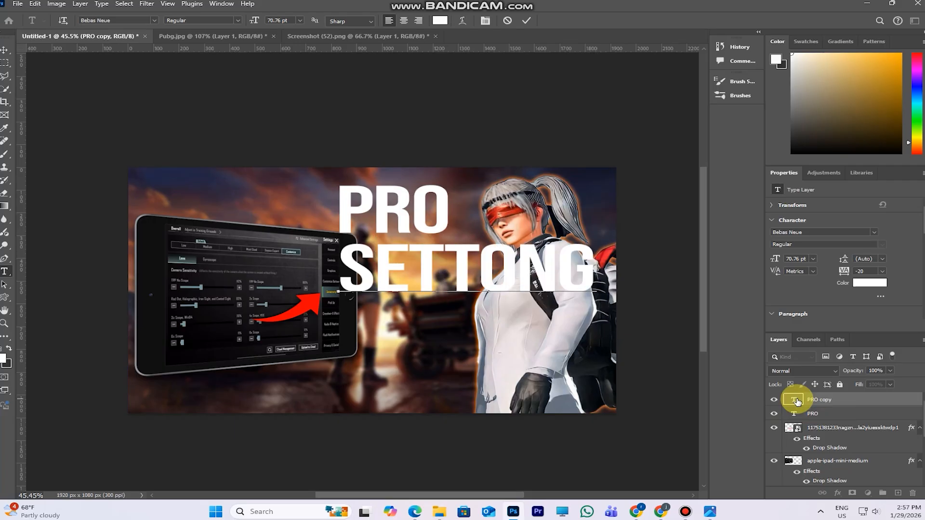
pyautogui.click(526, 23)
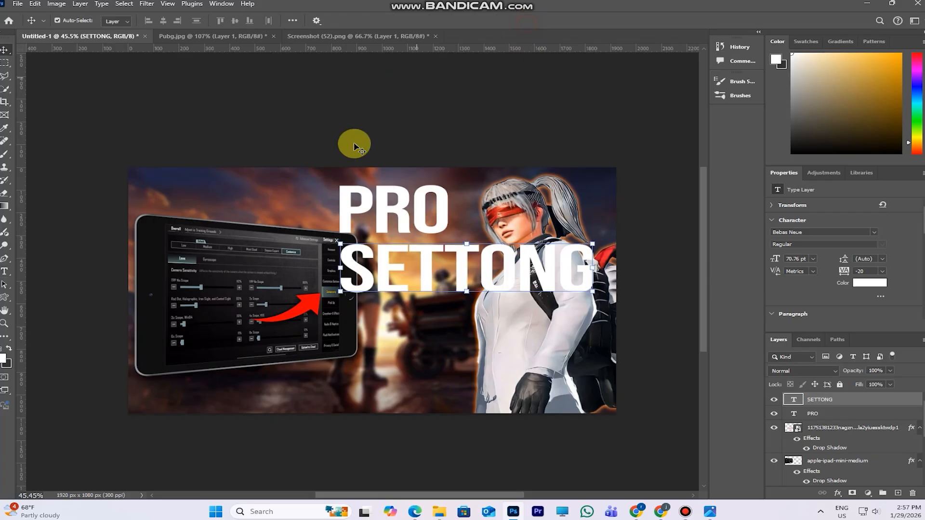
# Scale the SETTONG text down to about 53 pt so it fits under PRO between the tablet and the character
pyautogui.hotkey('ctrl', 't')
pyautogui.moveTo(588, 243); pyautogui.dragTo(468, 264)
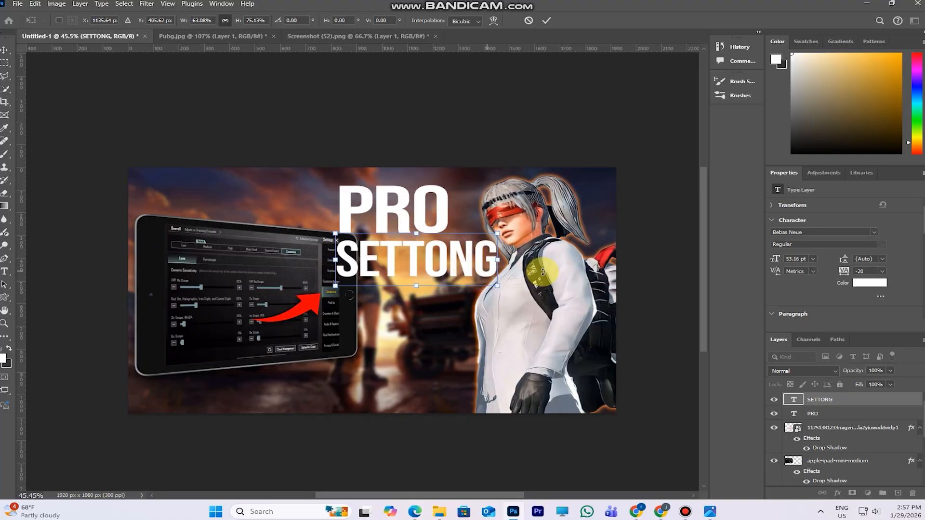
pyautogui.click(551, 19)
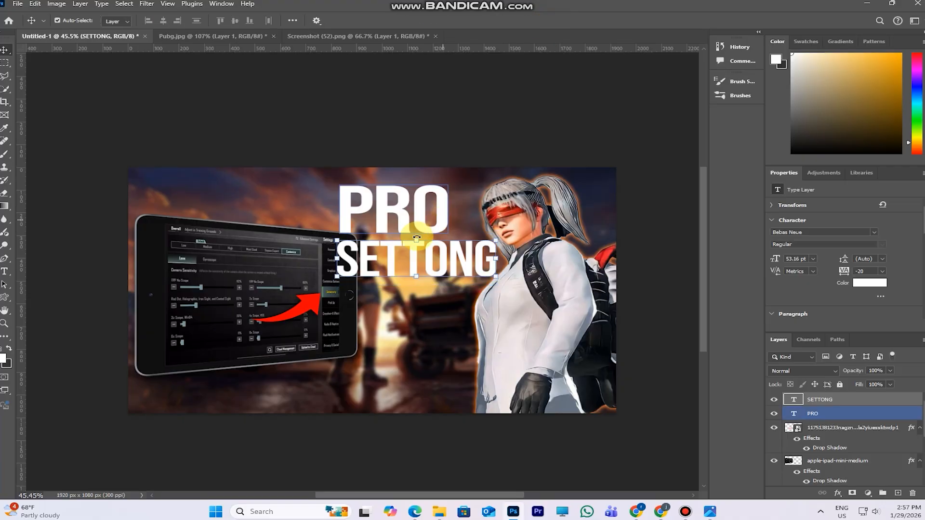
# Place the green checkmark PNG image into the thumbnail as an embedded layer at its original size
pyautogui.click(17, 3)
pyautogui.click(60, 193)
pyautogui.doubleClick(378, 89)
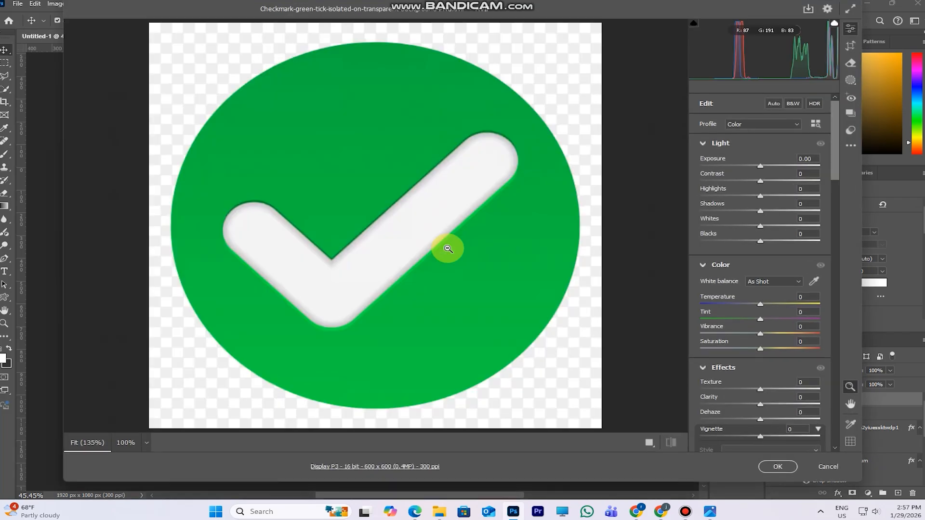
pyautogui.click(778, 466)
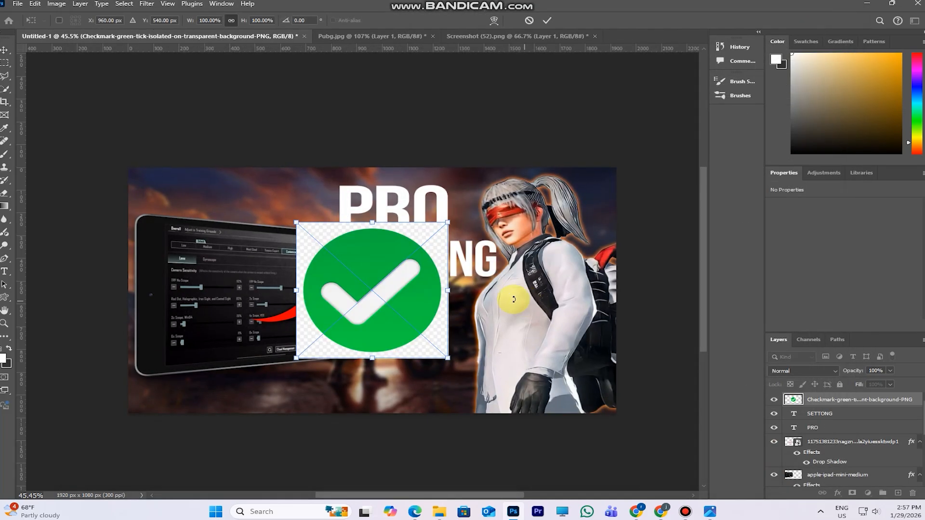
pyautogui.click(547, 20)
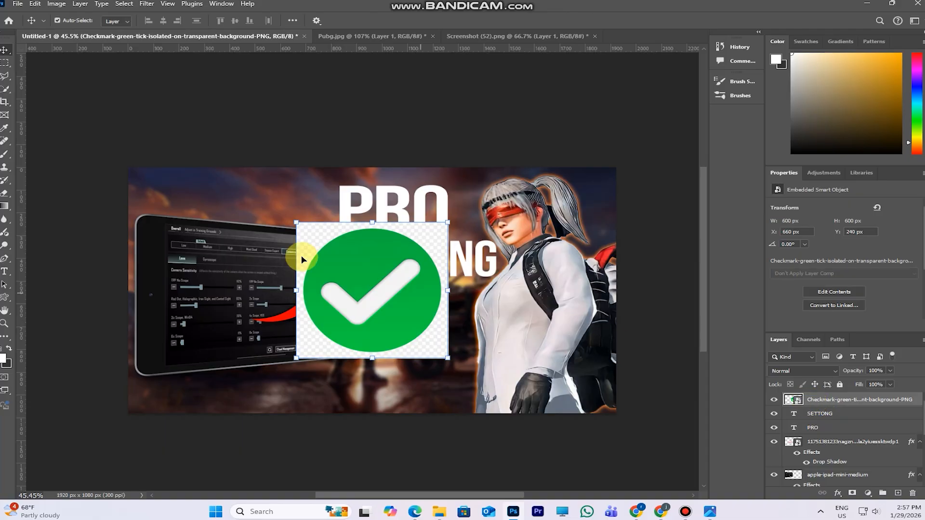
# Cut the green checkmark circle out onto its own layer with the Quick Selection tool and delete the placed original
pyautogui.click(124, 4)
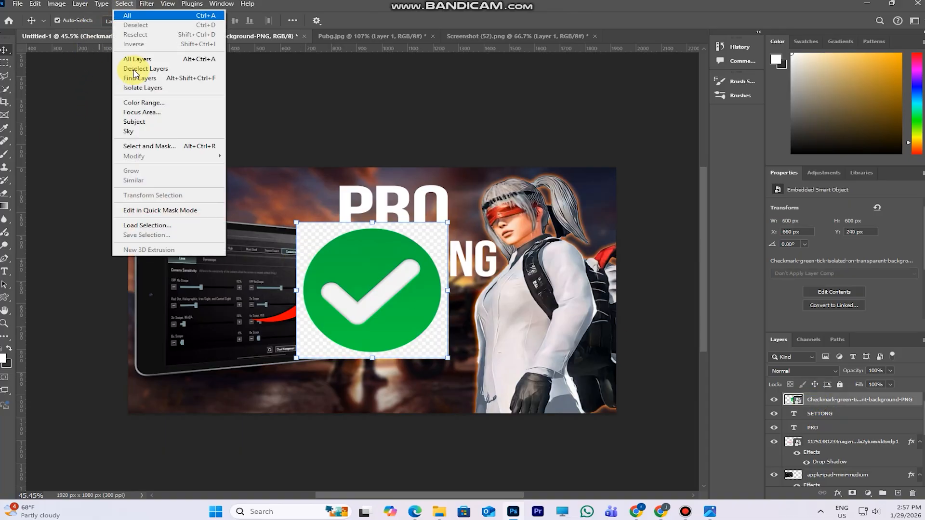
pyautogui.click(144, 121)
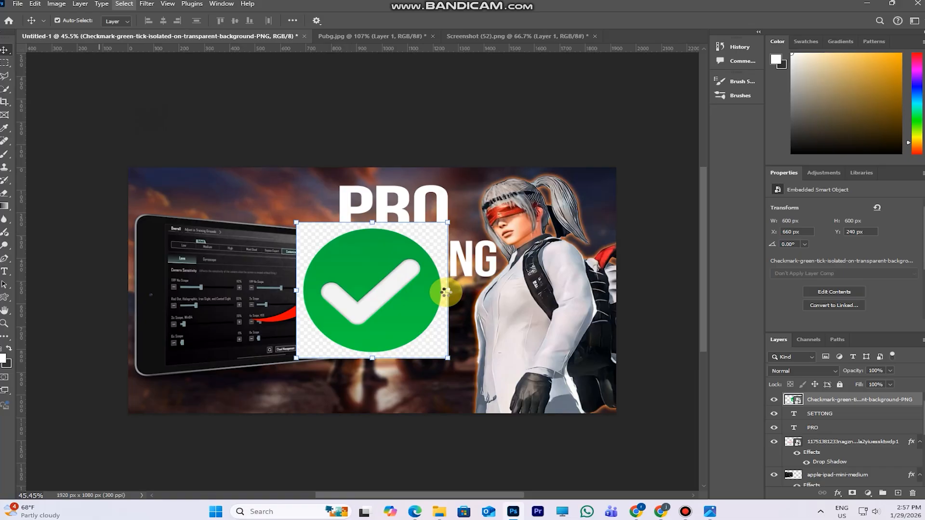
pyautogui.click(5, 89)
pyautogui.moveTo(358, 261); pyautogui.dragTo(359, 270)
pyautogui.hotkey('ctrl', 'j')
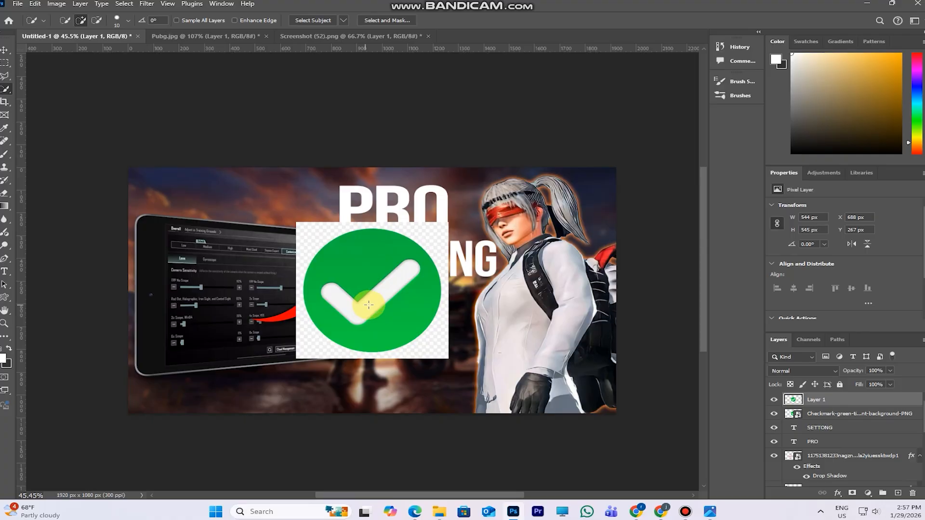
pyautogui.click(847, 413)
pyautogui.press('Delete')
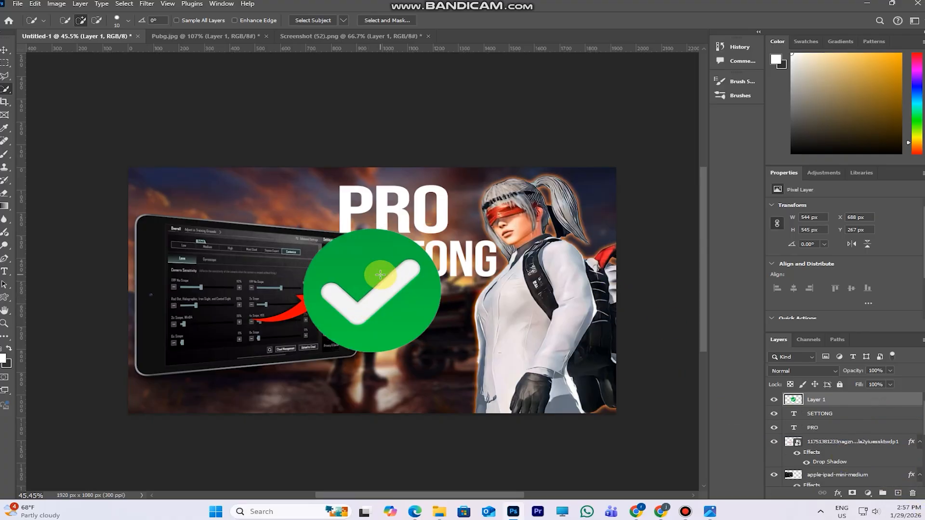
# Shrink the checkmark to about 31% beside PRO, then shift both title words slightly left and slant them upward to the right
pyautogui.hotkey('ctrl', 't')
pyautogui.moveTo(440, 229); pyautogui.dragTo(466, 224)
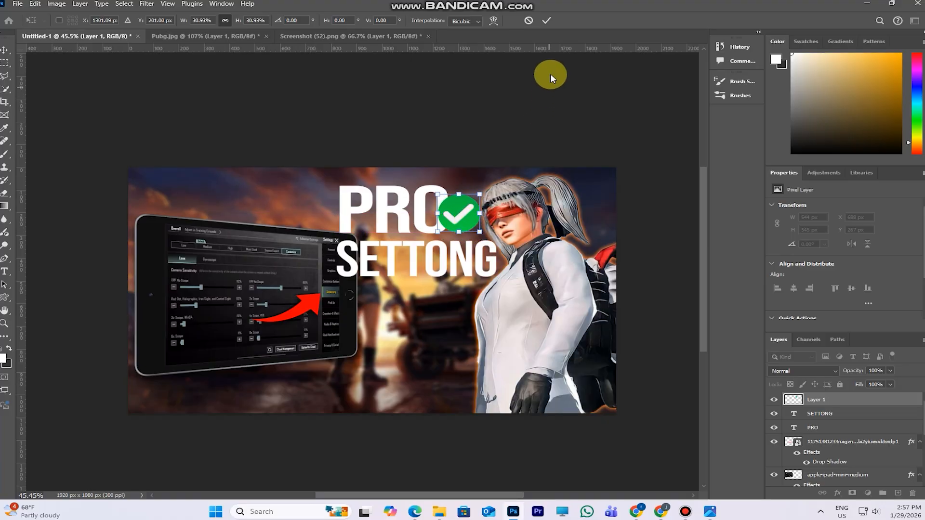
pyautogui.click(543, 22)
pyautogui.moveTo(419, 211); pyautogui.dragTo(406, 212)
pyautogui.moveTo(463, 272); pyautogui.dragTo(452, 268)
pyautogui.click(499, 140)
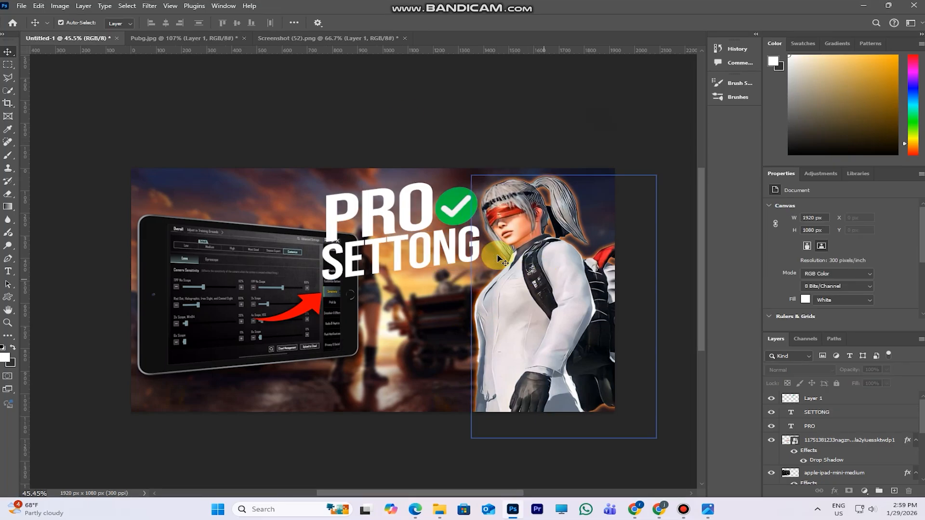
# Add a yellow Color Overlay and a Drop Shadow with 60% opacity, 15 px distance and 25 px size to the PRO text
pyautogui.click(420, 222)
pyautogui.rightClick(856, 427)
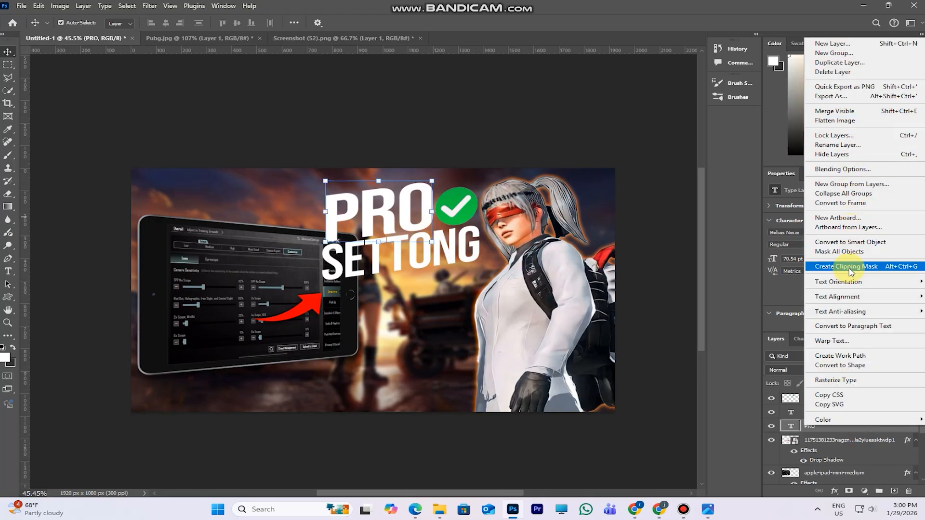
pyautogui.click(843, 170)
pyautogui.moveTo(588, 117); pyautogui.dragTo(620, 128)
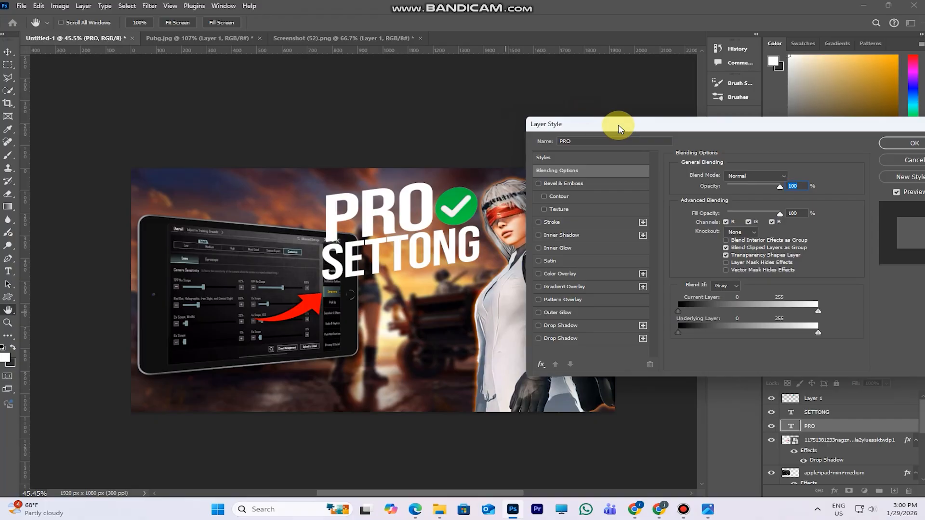
pyautogui.click(585, 274)
pyautogui.click(790, 176)
pyautogui.moveTo(760, 336); pyautogui.dragTo(763, 327)
pyautogui.click(854, 215)
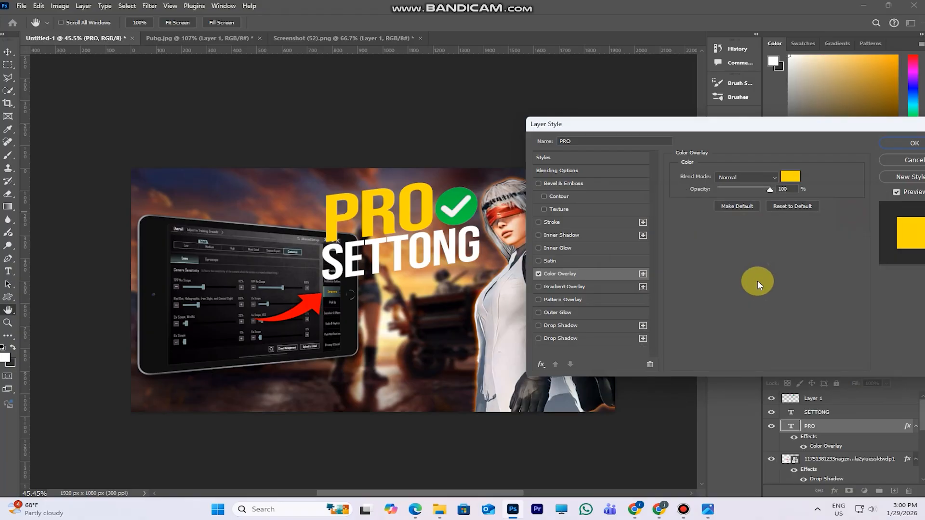
pyautogui.click(582, 337)
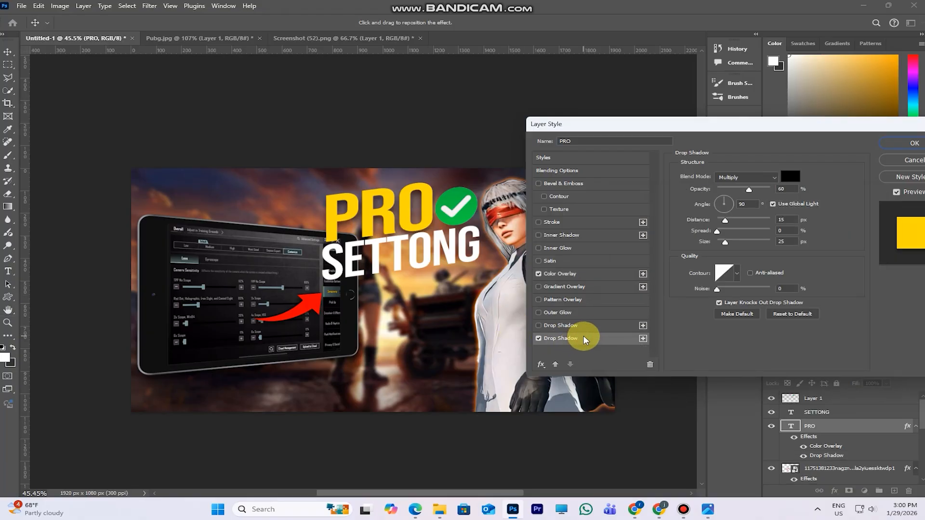
pyautogui.click(890, 142)
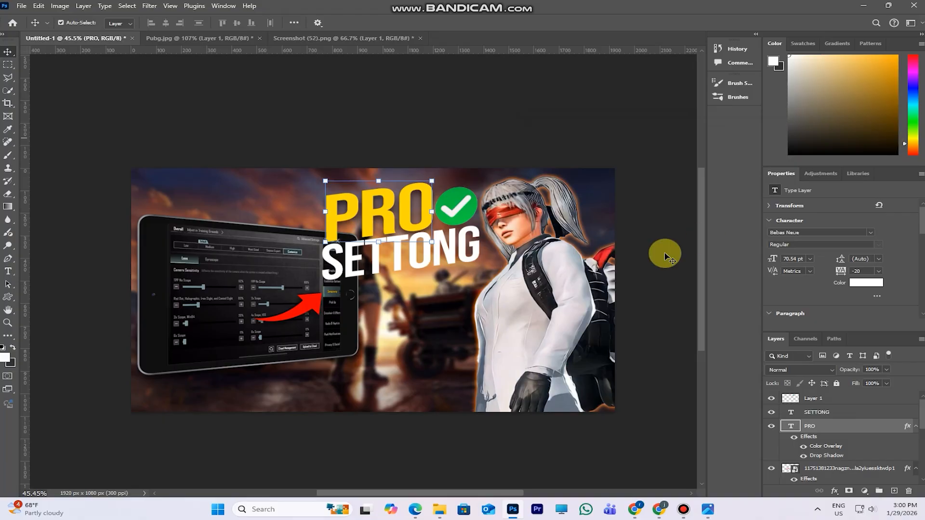
# Add a black 6 px outside Stroke at 100% opacity to the PRO text
pyautogui.rightClick(860, 423)
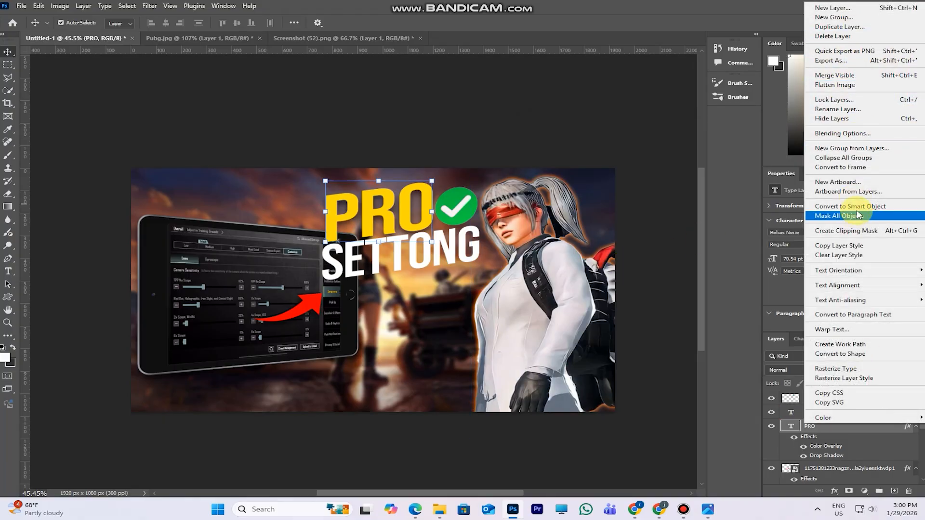
pyautogui.click(867, 134)
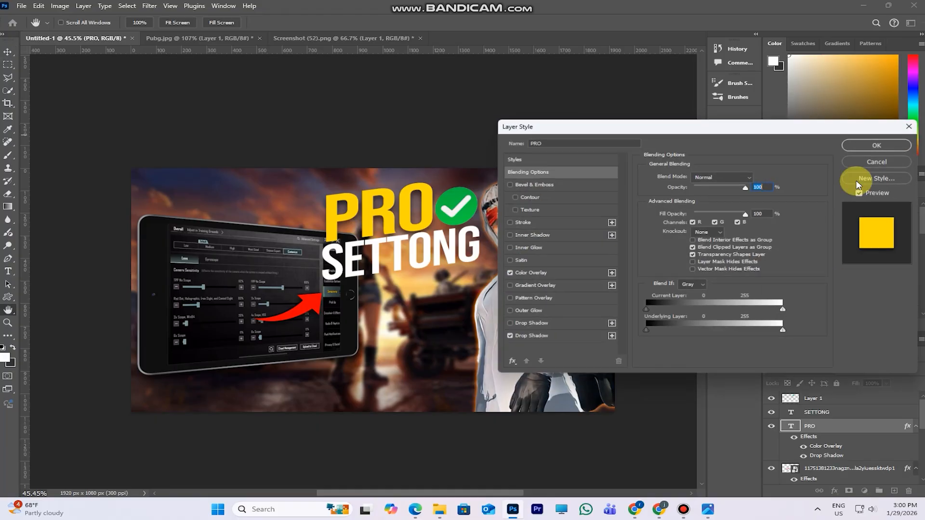
pyautogui.click(561, 223)
pyautogui.click(670, 246)
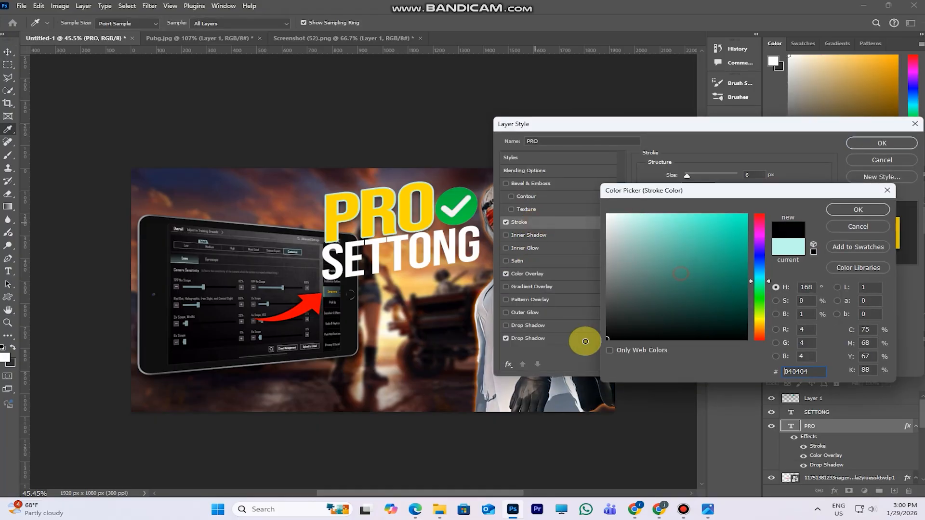
pyautogui.click(589, 341)
pyautogui.click(819, 210)
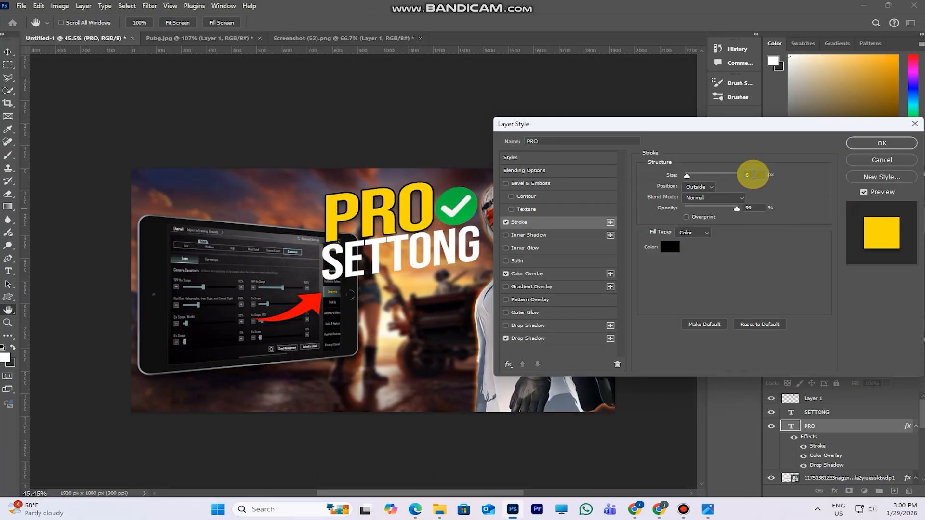
pyautogui.moveTo(739, 208); pyautogui.dragTo(742, 210)
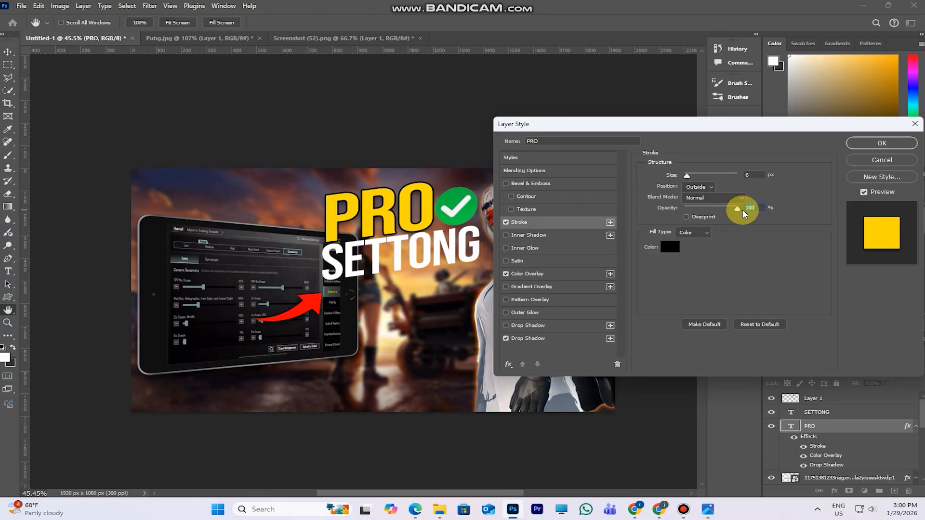
pyautogui.click(874, 144)
pyautogui.click(867, 160)
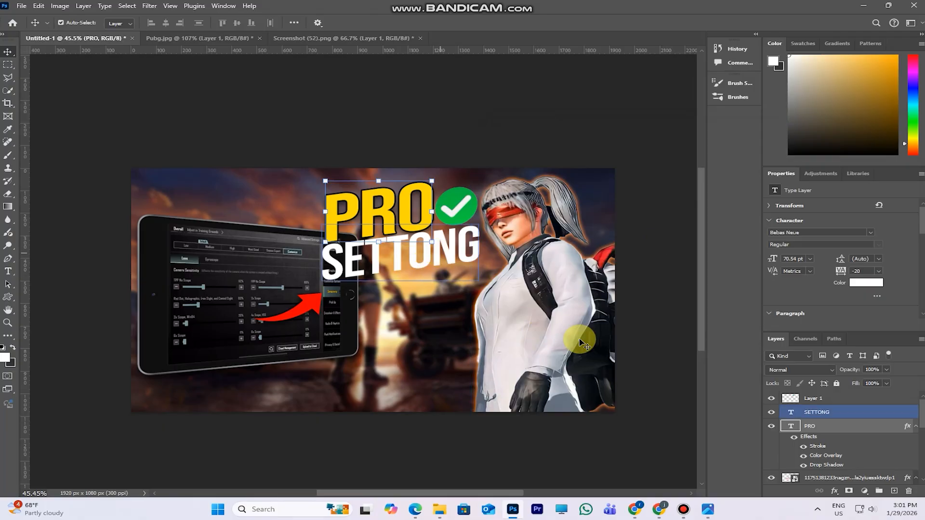
# Add a Drop Shadow and a black Stroke to the SETTONG text layer
pyautogui.click(831, 418)
pyautogui.rightClick(908, 413)
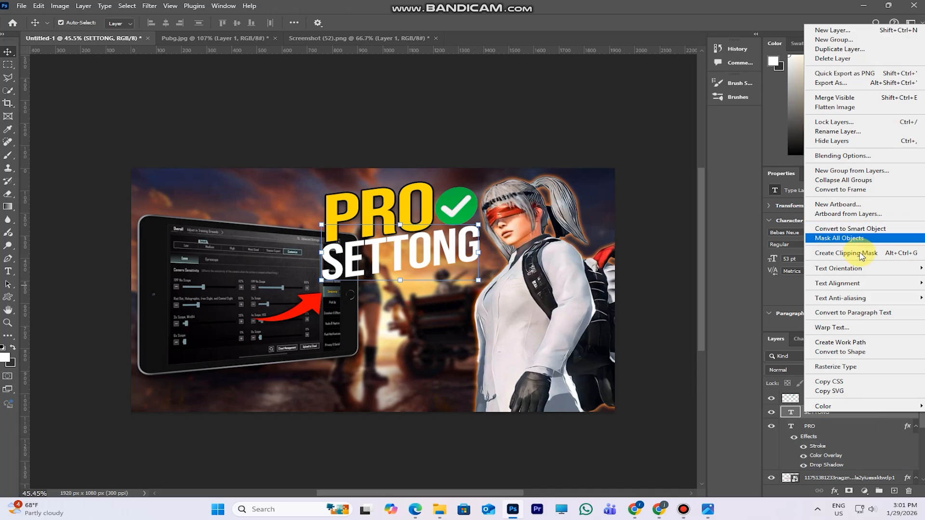
pyautogui.click(862, 156)
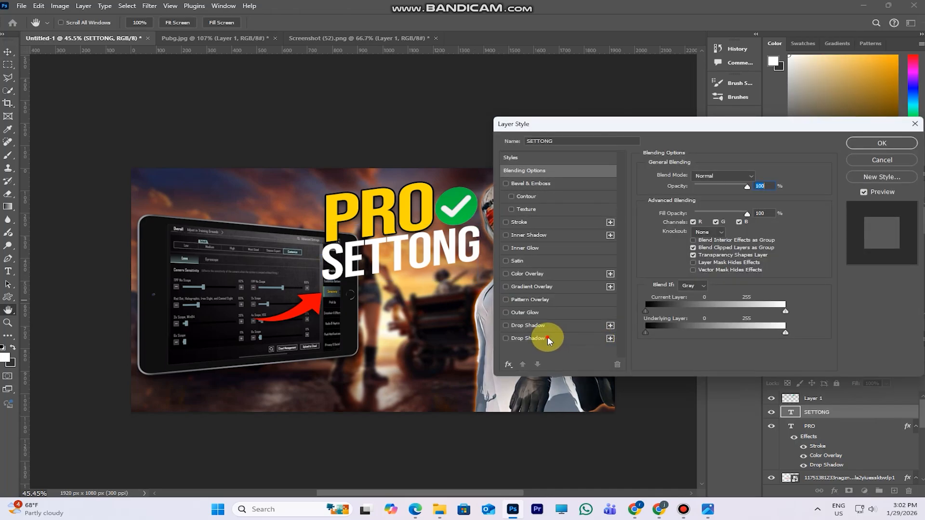
pyautogui.click(547, 337)
pyautogui.click(532, 223)
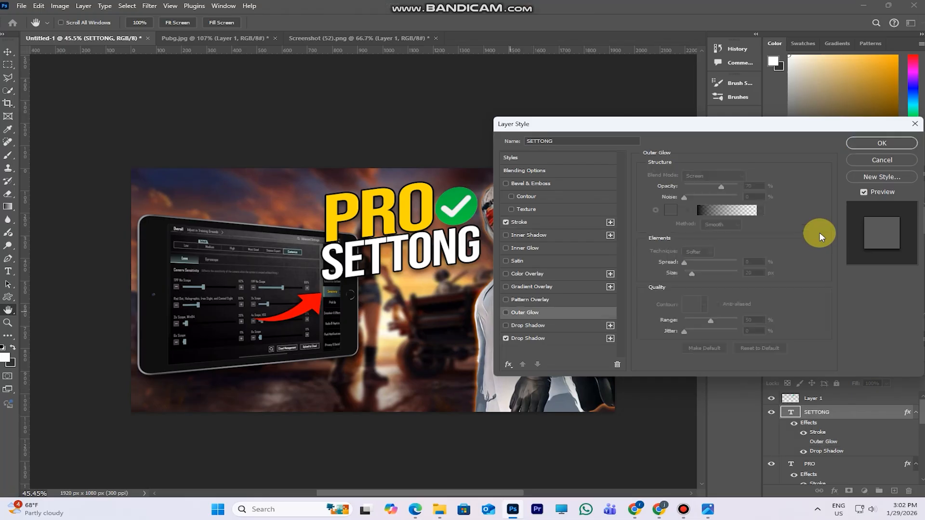
pyautogui.click(882, 144)
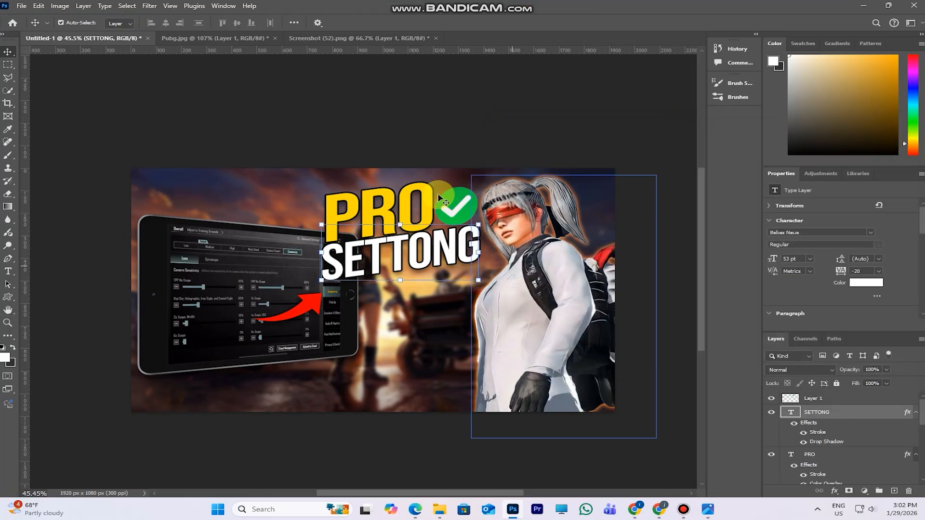
# Add a Drop Shadow with 60% opacity, 15 px distance and 25 px size to the checkmark layer
pyautogui.click(440, 197)
pyautogui.rightClick(855, 401)
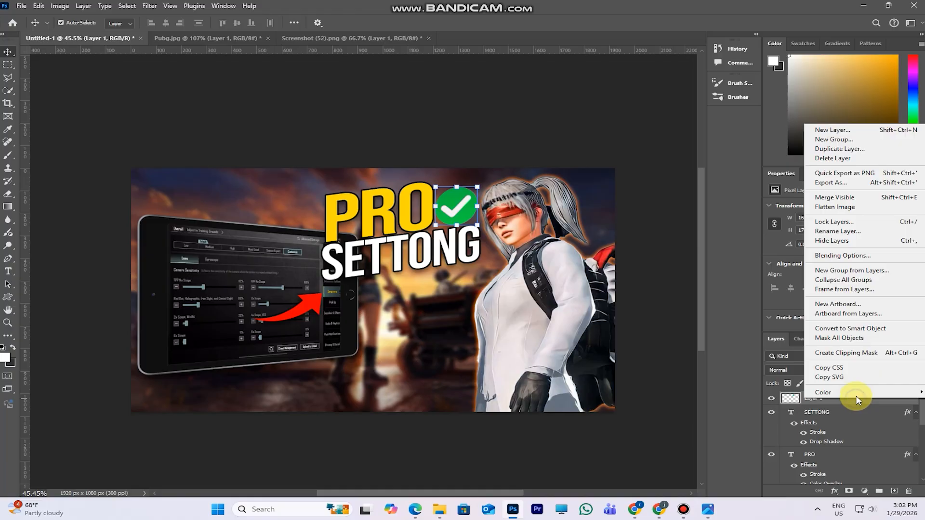
pyautogui.click(856, 262)
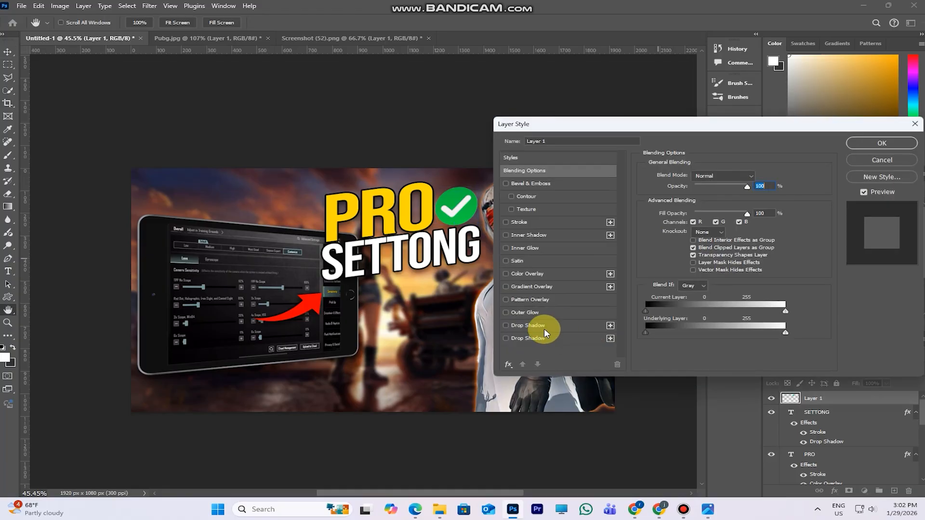
pyautogui.click(544, 338)
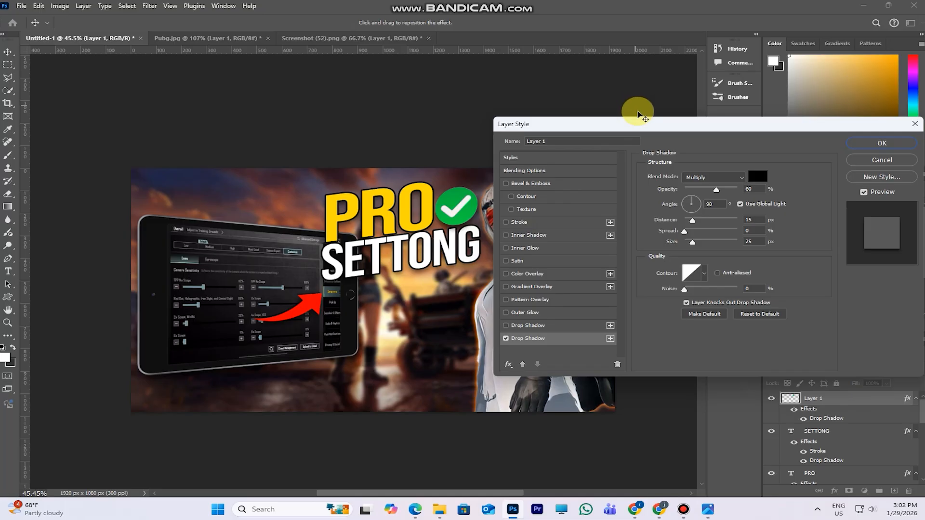
pyautogui.moveTo(639, 124); pyautogui.dragTo(655, 140)
pyautogui.click(884, 166)
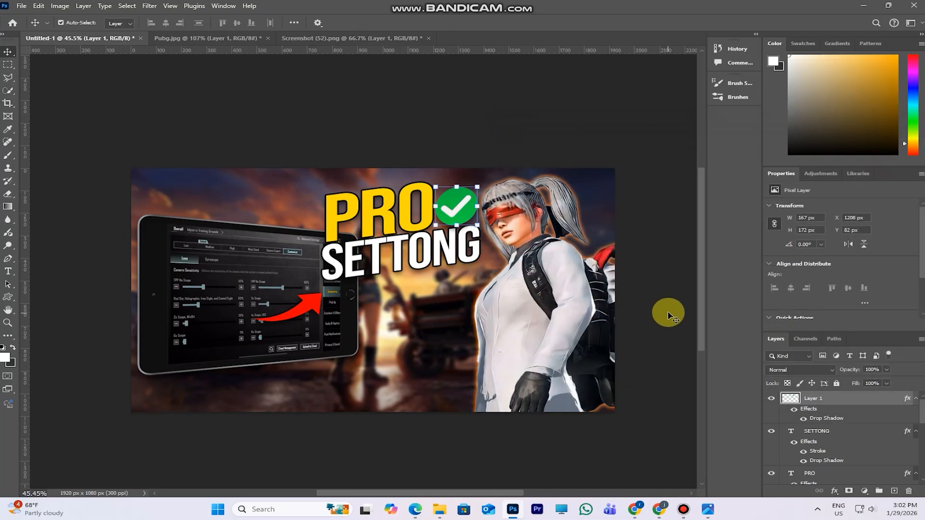
# Group the checkmark, SETTONG and PRO layers and name the group TEXT
pyautogui.click(439, 268)
pyautogui.scroll(-1, 908, 424)
pyautogui.click(844, 442)
pyautogui.keyDown('shift'); pyautogui.click(844, 448); pyautogui.keyUp('shift')
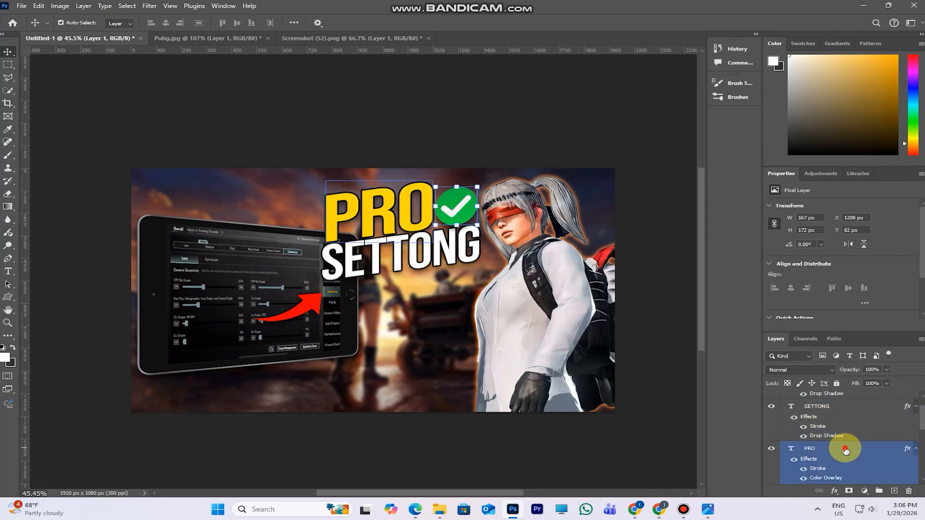
pyautogui.click(879, 490)
pyautogui.click(772, 399)
pyautogui.click(772, 399)
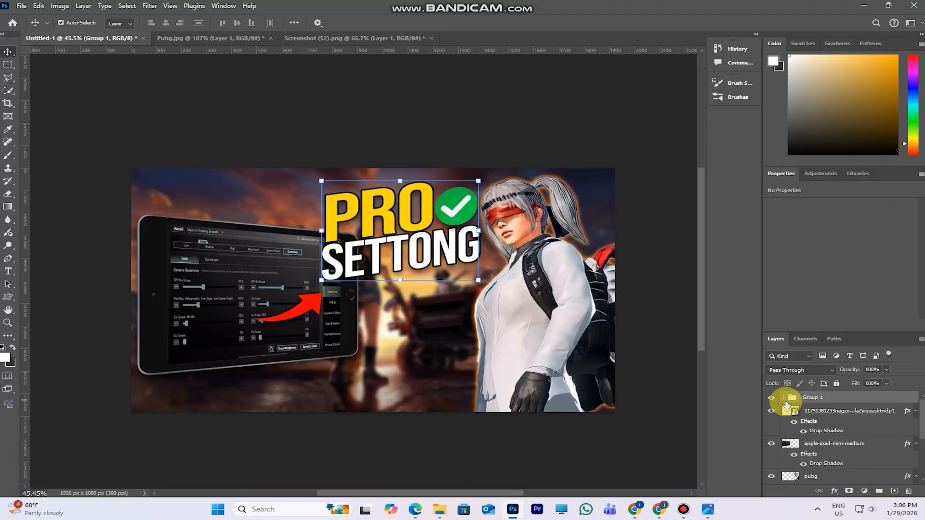
pyautogui.write('TEXT')
pyautogui.press('Return')
# Duplicate the TEXT group, put the copy below the original and merge it into a single pixel layer
pyautogui.hotkey('ctrl', 'j')
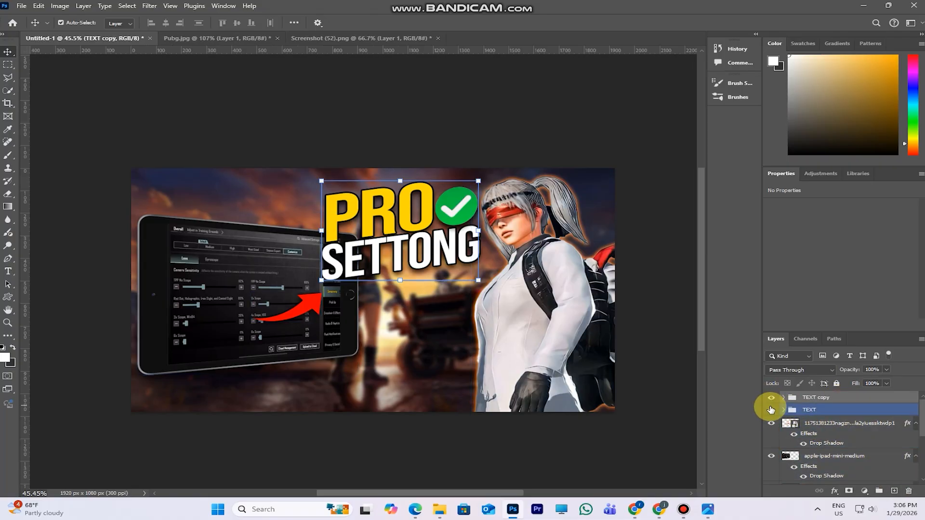
pyautogui.moveTo(836, 397); pyautogui.dragTo(837, 414)
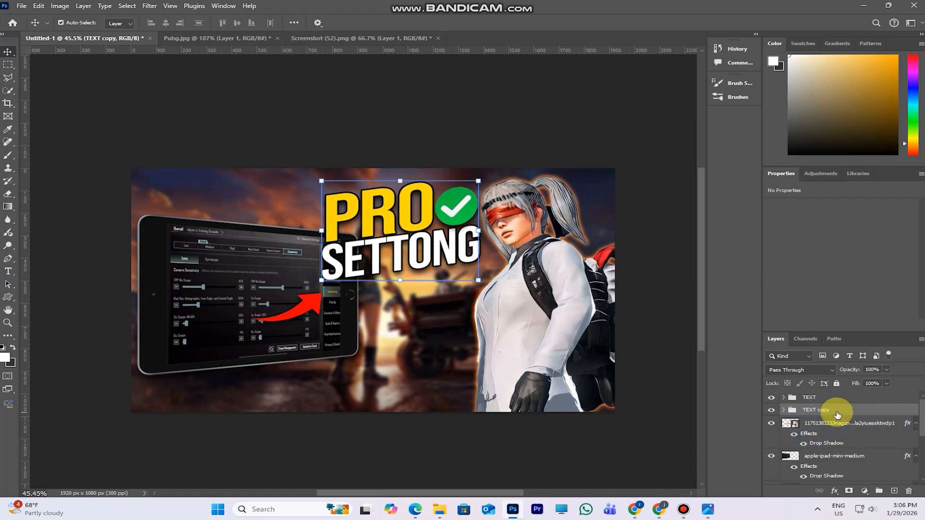
pyautogui.rightClick(838, 414)
pyautogui.click(836, 385)
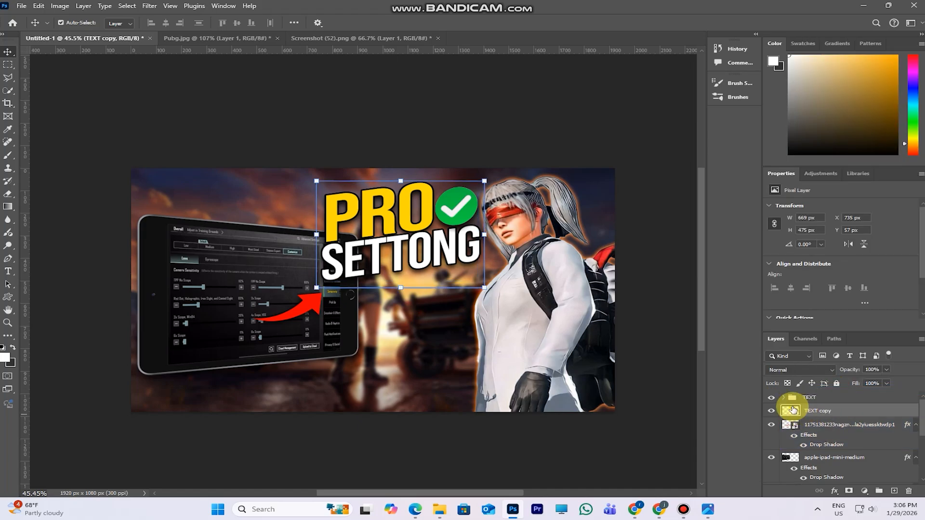
# Load the TEXT copy layer's pixels as a selection and expand it outward around the title and checkmark
pyautogui.rightClick(792, 410)
pyautogui.click(819, 284)
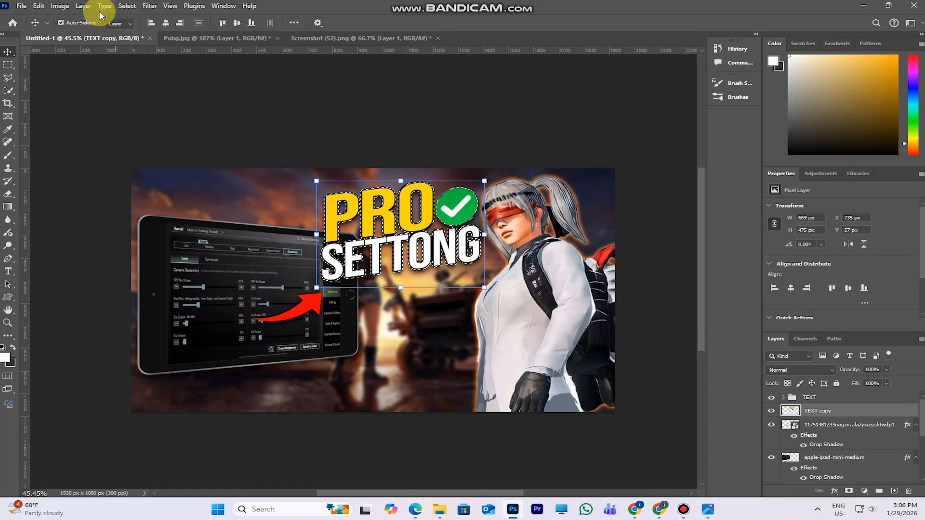
pyautogui.click(128, 5)
pyautogui.moveTo(145, 157)
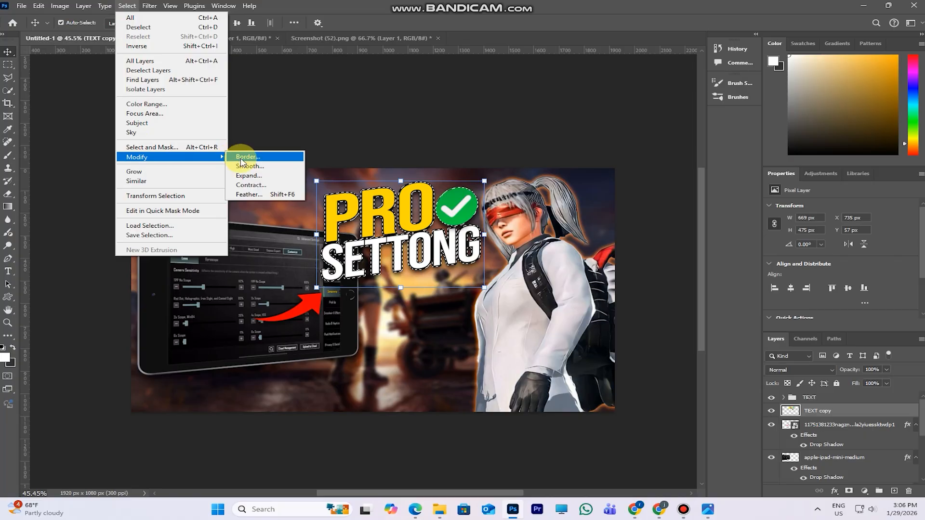
pyautogui.click(242, 157)
pyautogui.click(576, 176)
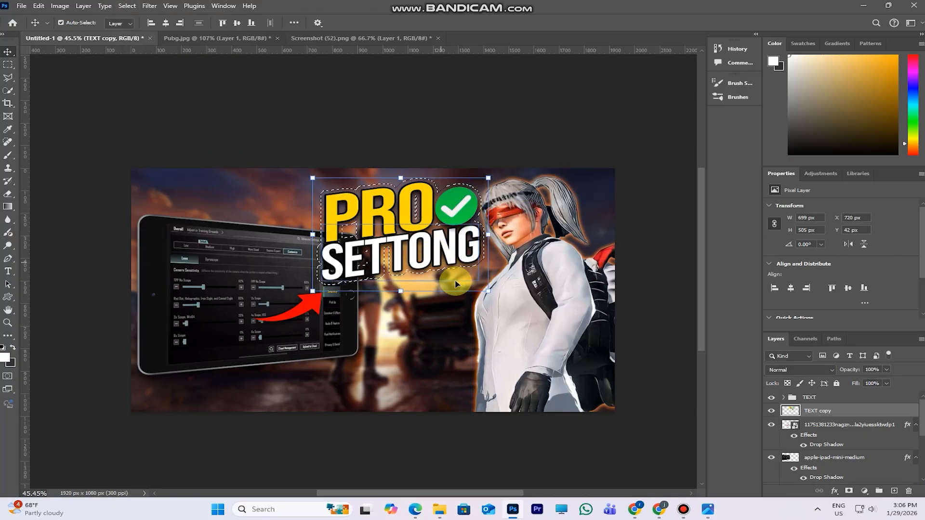
# Set the foreground colour to black, fill the expanded selection on the TEXT copy layer with it, and deselect
pyautogui.press('w')
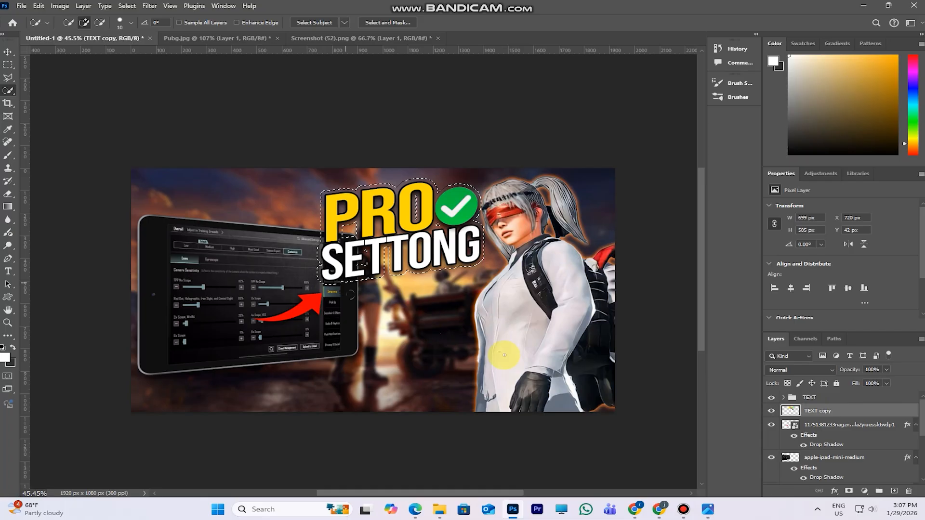
pyautogui.click(13, 347)
pyautogui.click(6, 357)
pyautogui.moveTo(668, 234); pyautogui.dragTo(571, 336)
pyautogui.click(864, 209)
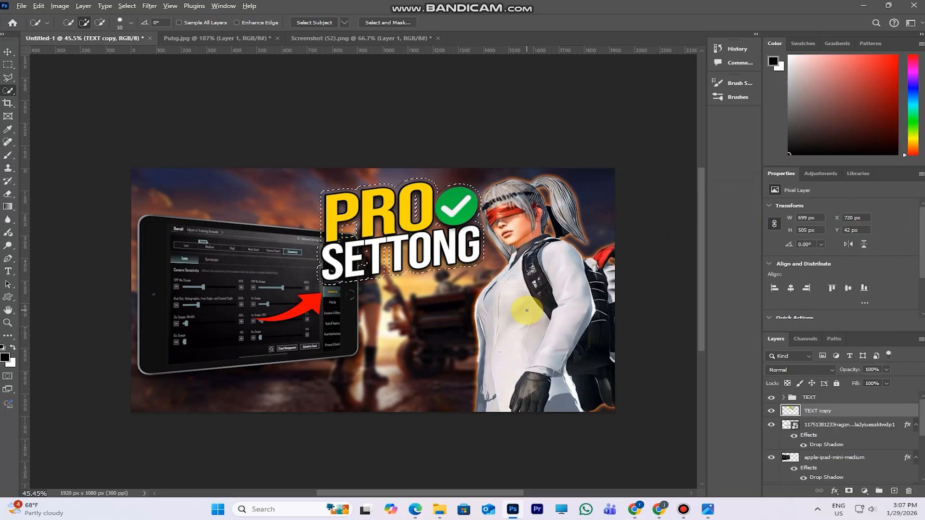
pyautogui.hotkey('alt', 'BackSpace')
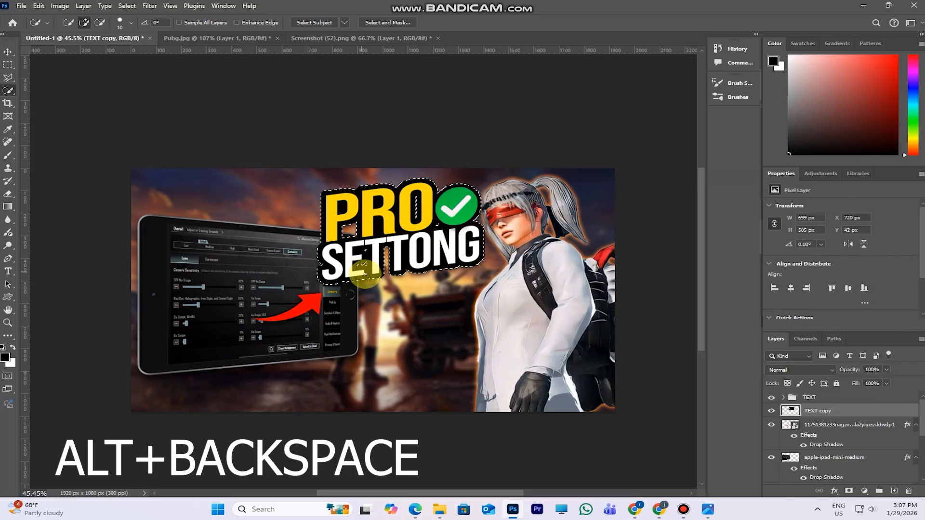
pyautogui.hotkey('ctrl', 'd')
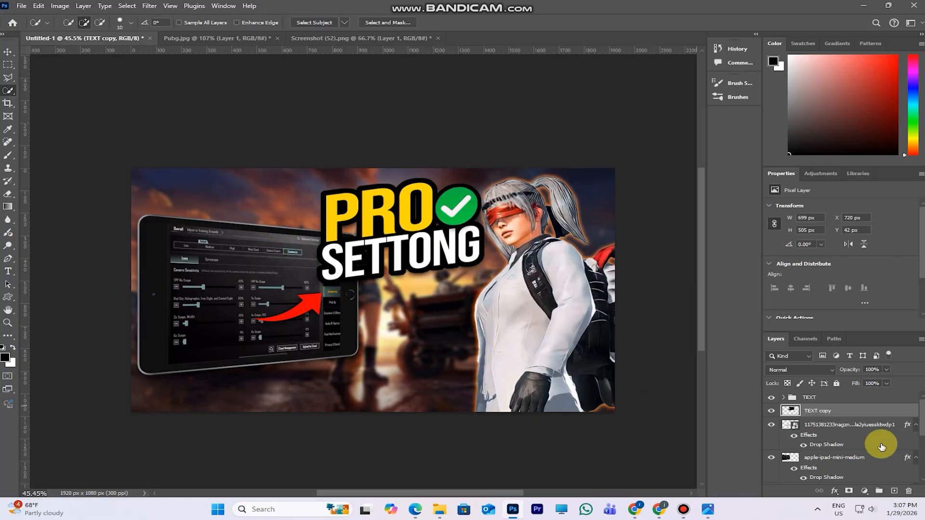
# Apply a Gaussian Blur with a 16.6-pixel radius to the black TEXT copy layer
pyautogui.click(771, 411)
pyautogui.click(771, 410)
pyautogui.click(150, 6)
pyautogui.moveTo(181, 127)
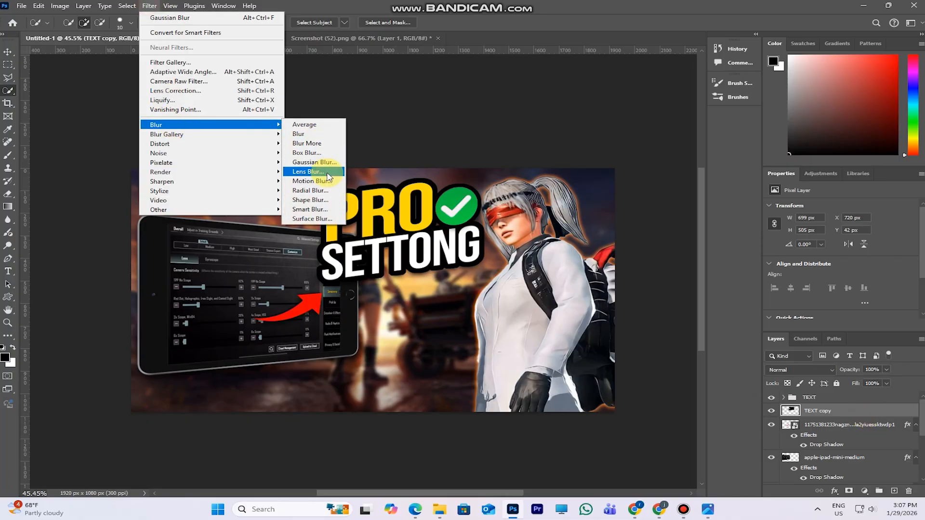
pyautogui.click(315, 163)
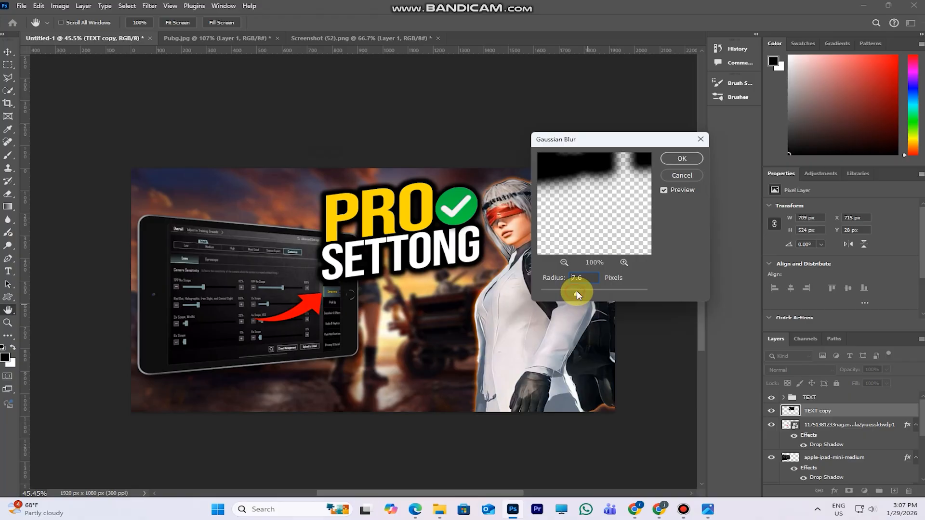
pyautogui.moveTo(578, 295); pyautogui.dragTo(588, 292)
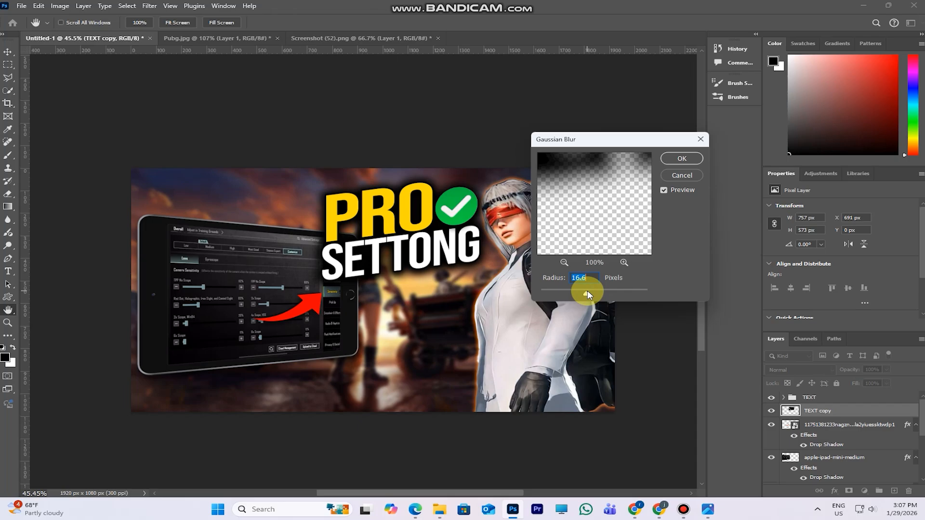
pyautogui.click(682, 158)
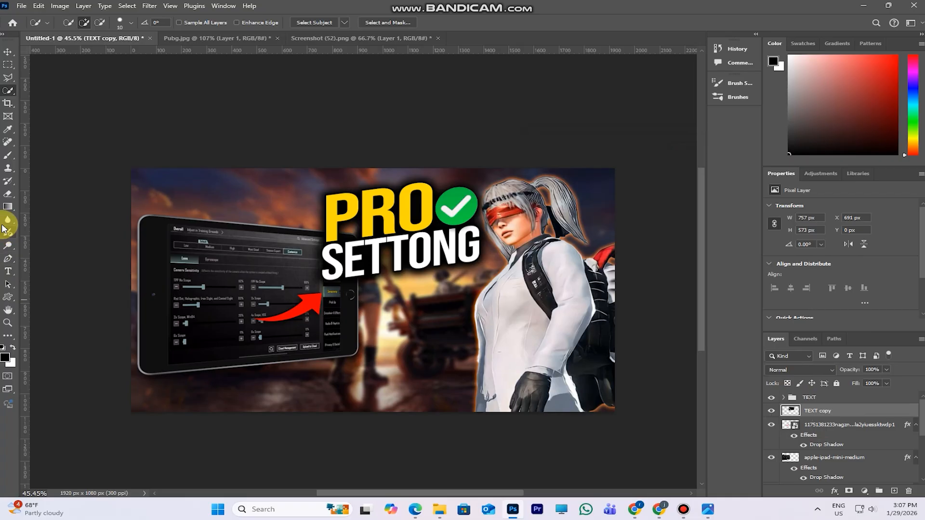
# Combine the TEXT group and its blurred TEXT copy layer in a new group named text
pyautogui.click(8, 158)
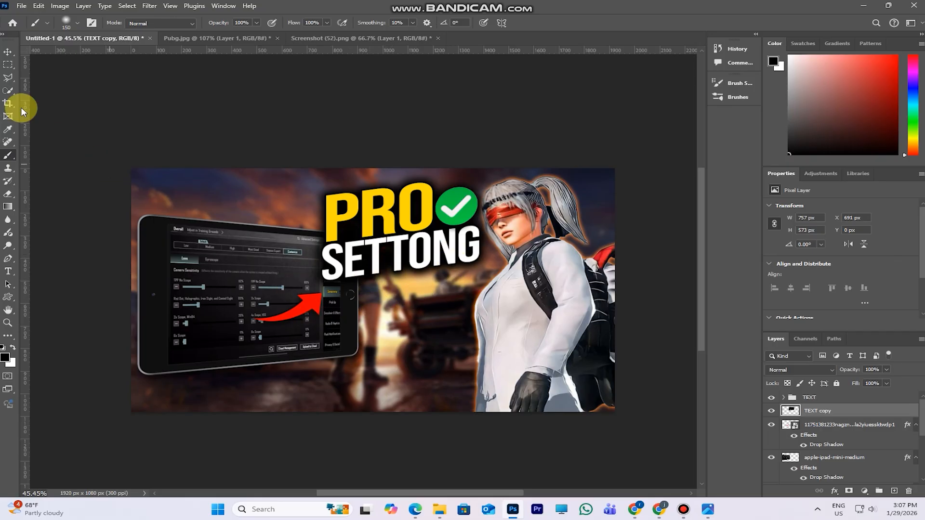
pyautogui.click(8, 52)
pyautogui.click(766, 425)
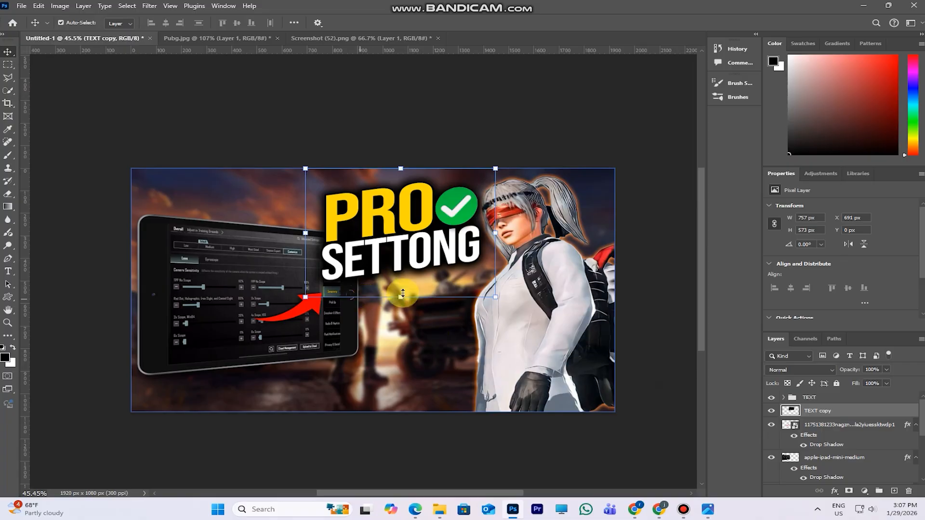
pyautogui.scroll(-2, 405, 289)
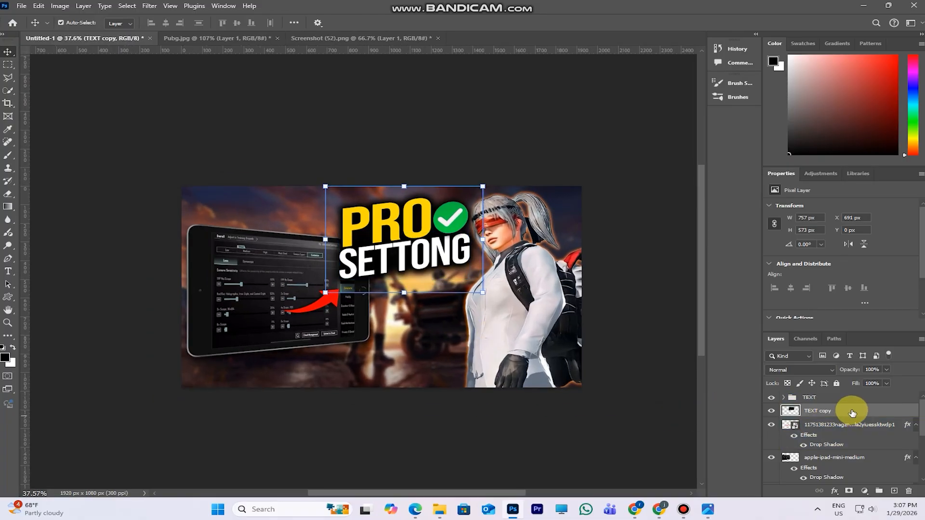
pyautogui.keyDown('shift'); pyautogui.click(843, 396); pyautogui.keyUp('shift')
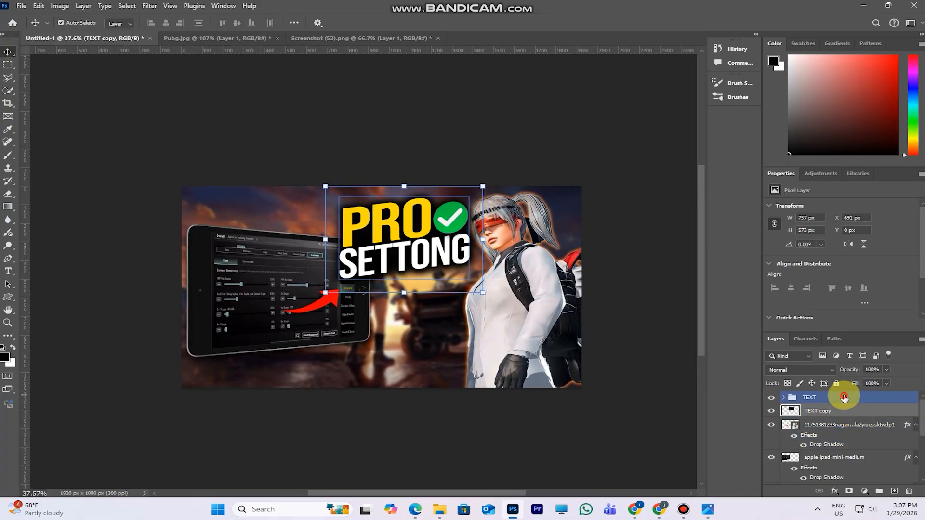
pyautogui.click(879, 491)
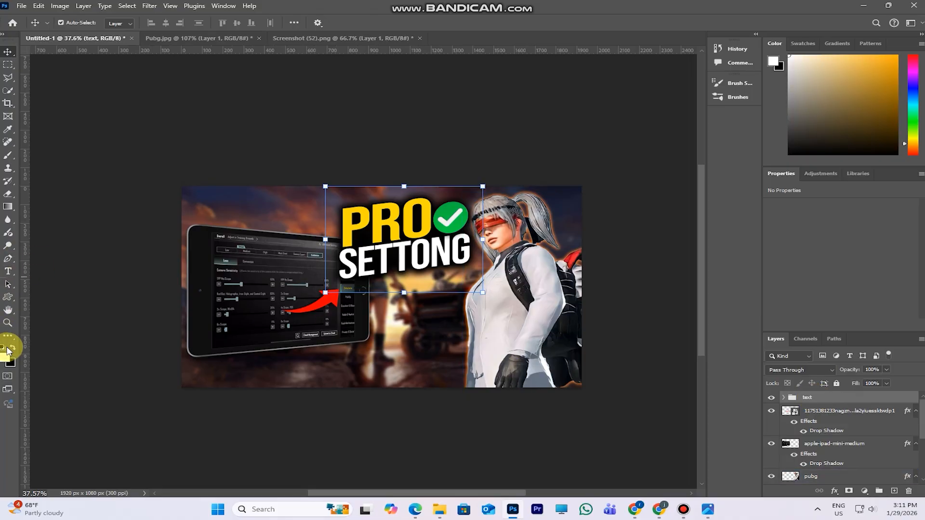
# Add the white text IPAD MINI 6 in Bebas Neue over the lower part of the tablet
pyautogui.click(8, 271)
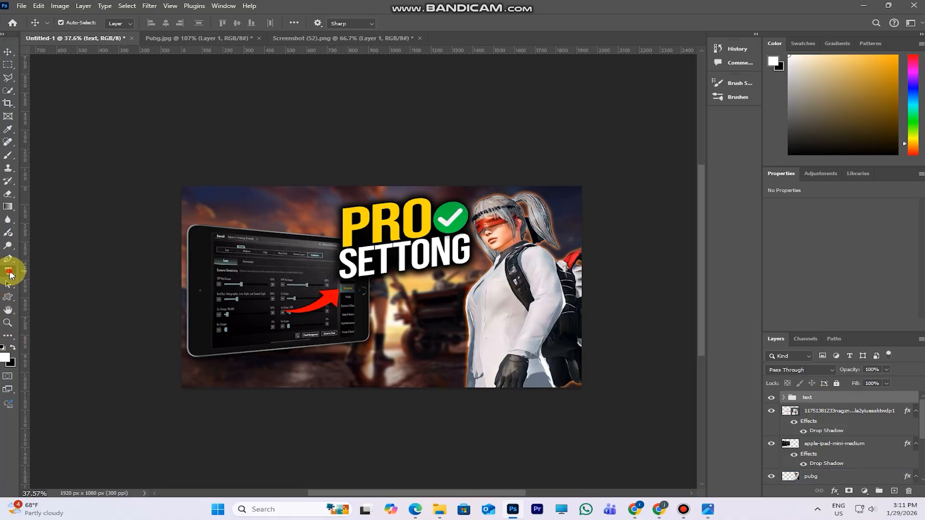
pyautogui.click(229, 340)
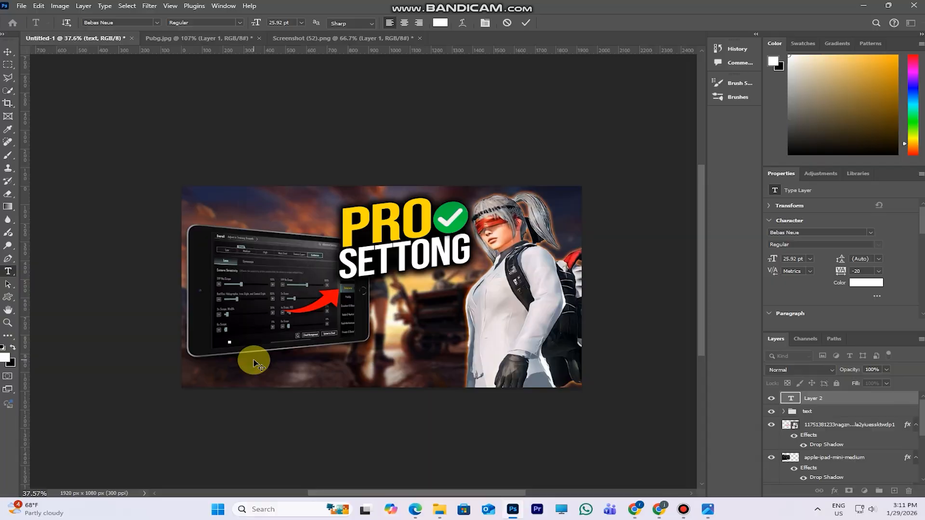
pyautogui.write('IPAD INI 6')
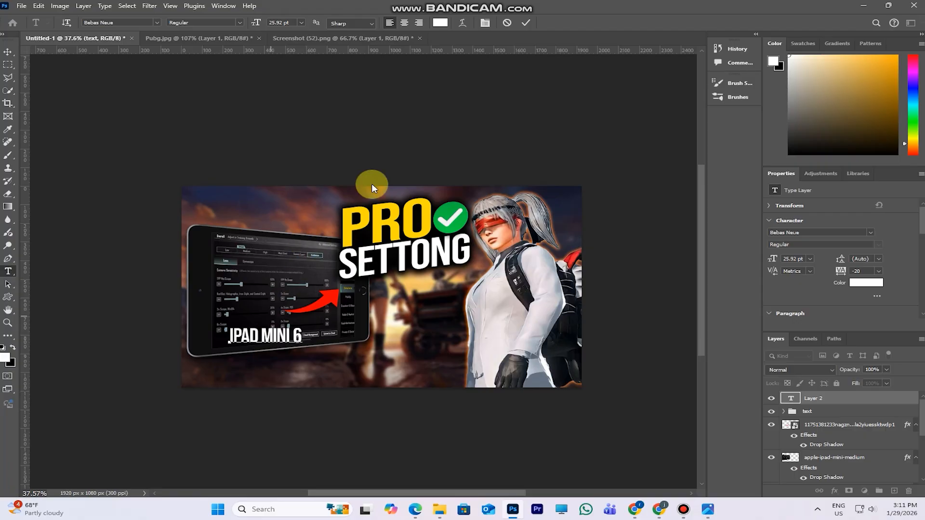
pyautogui.click(524, 21)
# Move the IPAD MINI 6 text slightly right and skew it vertically to follow the tablet's sloping lower edge
pyautogui.click(8, 52)
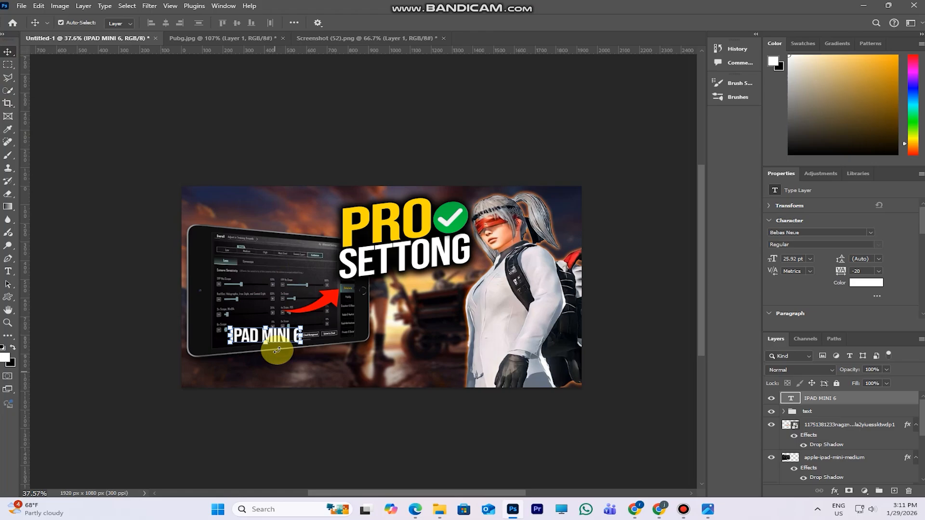
pyautogui.moveTo(279, 341); pyautogui.dragTo(293, 340)
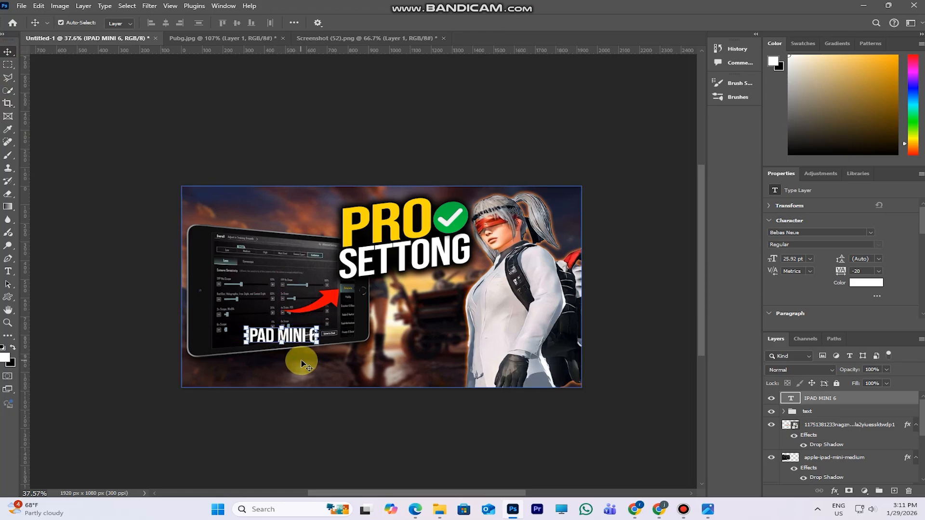
pyautogui.hotkey('ctrl', 't')
pyautogui.moveTo(320, 341)
pyautogui.mouseDown()
pyautogui.moveTo(319, 322)
pyautogui.moveTo(309, 339)
pyautogui.mouseUp()
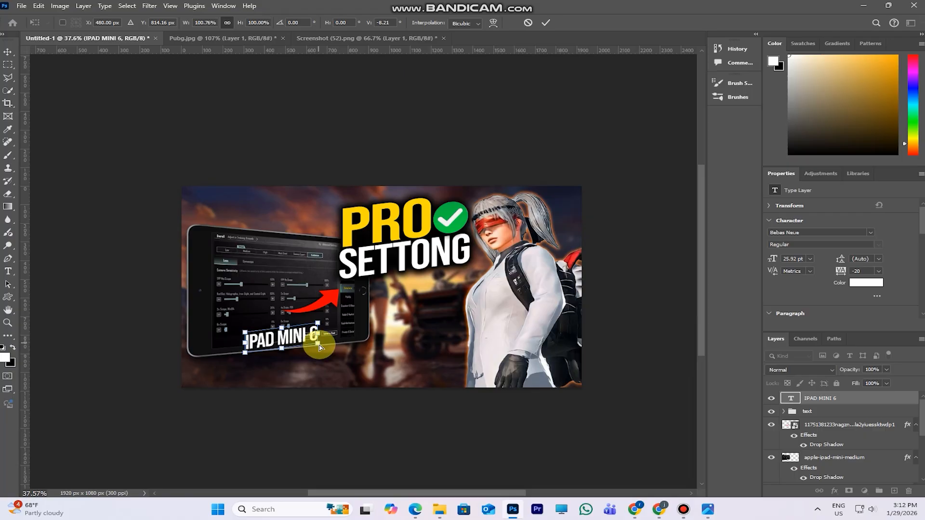
pyautogui.press('Return')
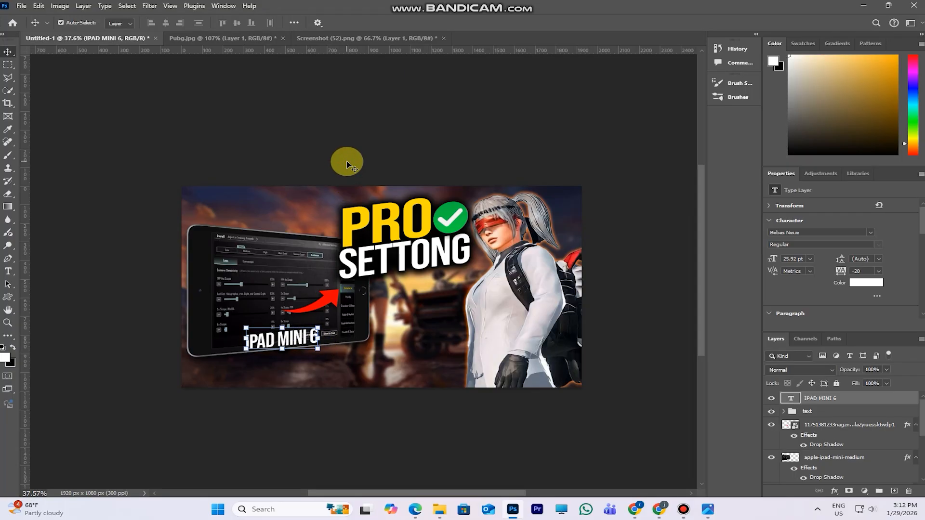
# Recolour the words MINI 6 with the yellow sampled from the PRO title
pyautogui.click(8, 271)
pyautogui.click(278, 337)
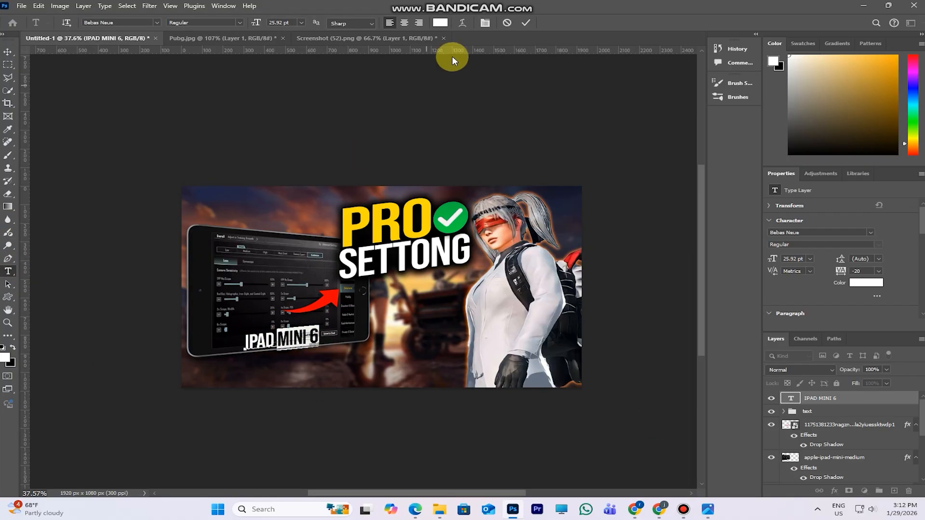
pyautogui.click(439, 23)
pyautogui.click(410, 212)
pyautogui.click(858, 209)
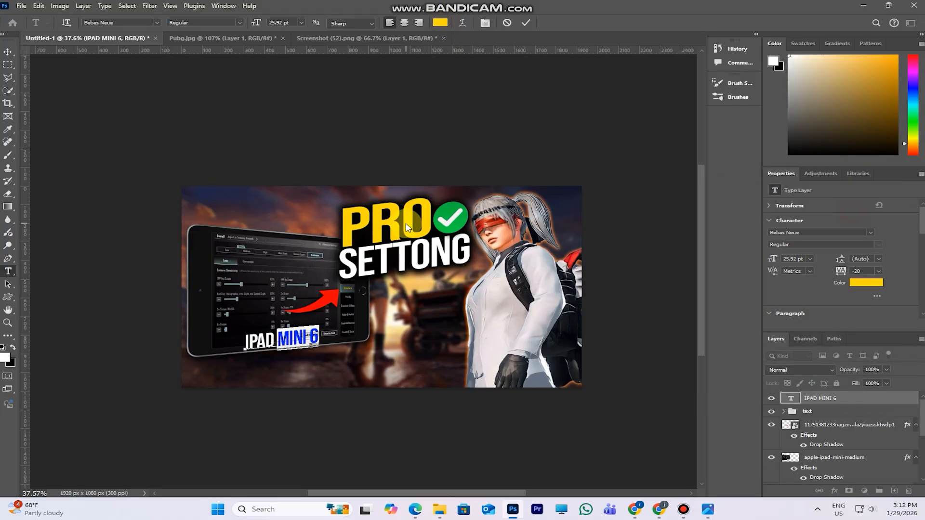
pyautogui.click(526, 22)
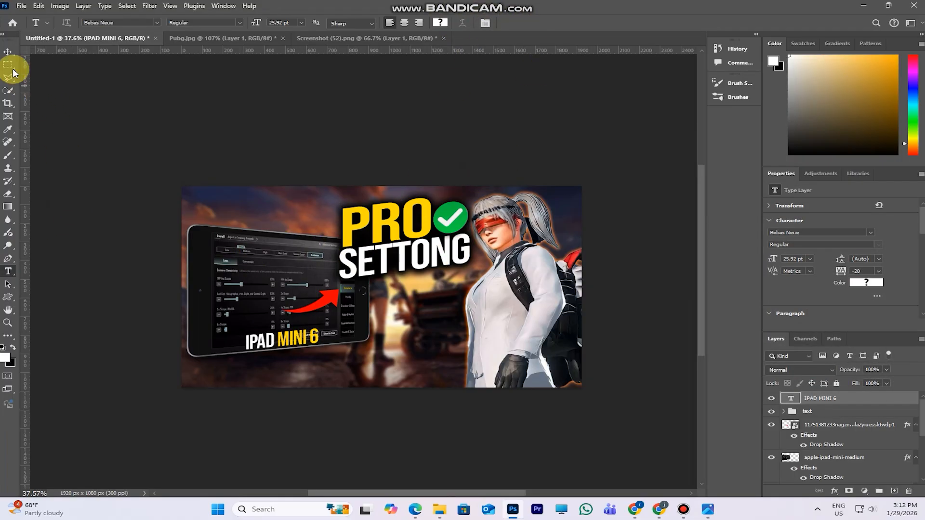
# Add a Drop Shadow and a 6 px black outside Stroke to the IPAD MINI 6 text layer
pyautogui.click(8, 51)
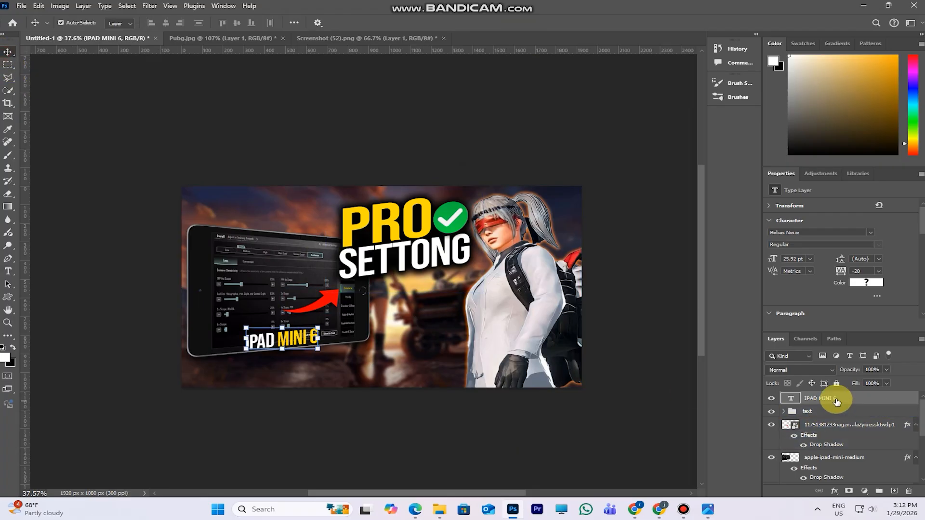
pyautogui.rightClick(871, 399)
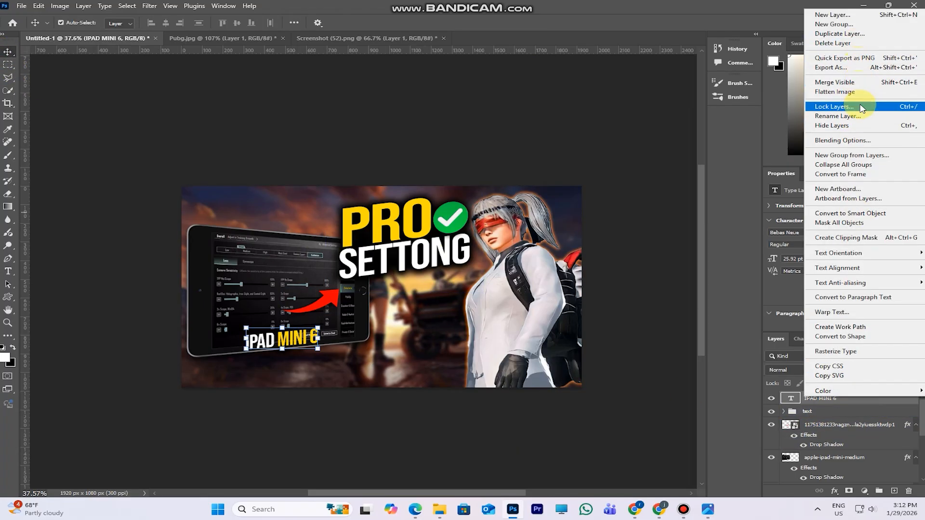
pyautogui.click(848, 140)
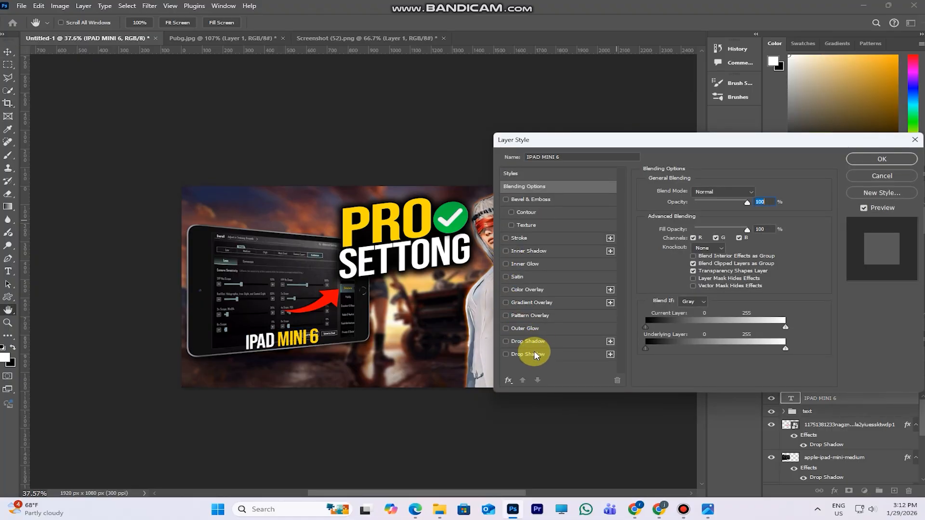
pyautogui.click(534, 354)
pyautogui.click(536, 238)
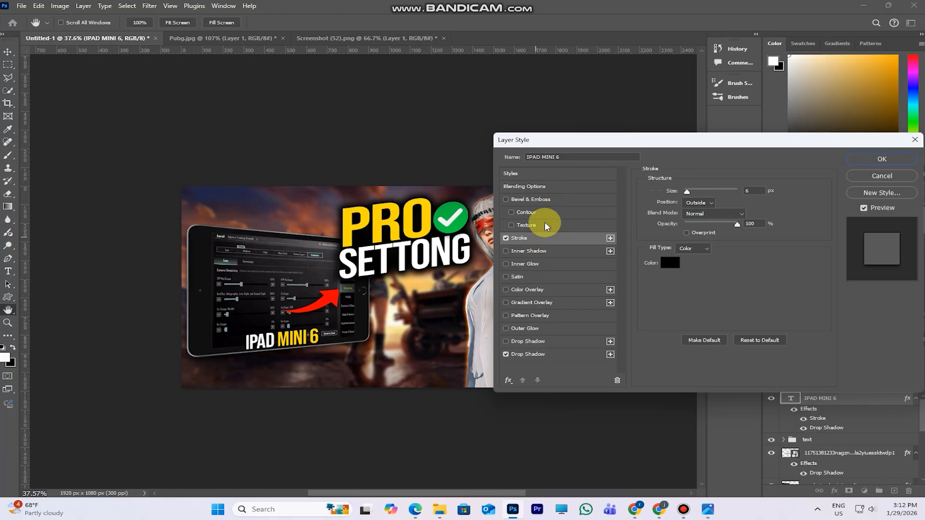
pyautogui.click(881, 158)
# Duplicate the IPAD MINI 6 text layer
pyautogui.click(870, 401)
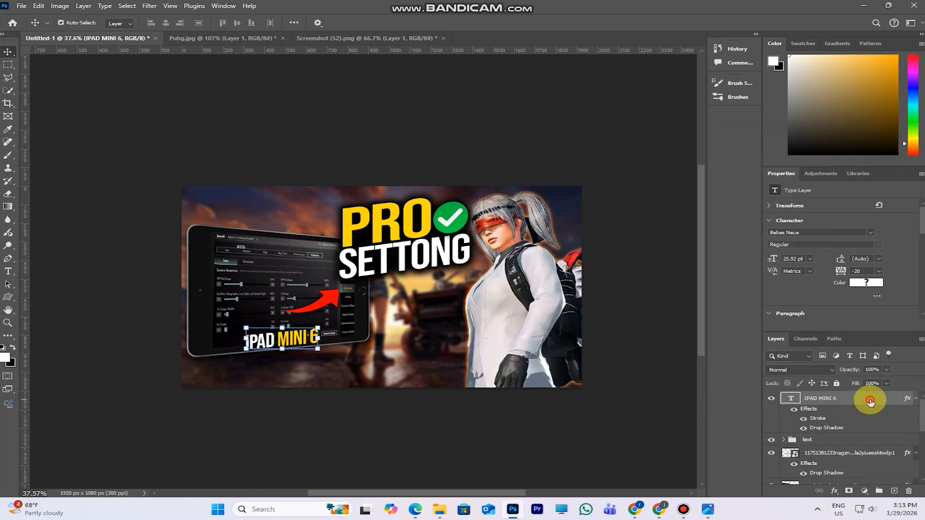
pyautogui.moveTo(870, 401); pyautogui.dragTo(893, 490)
# Rasterize the type on the IPAD MINI 6 copy layer
pyautogui.rightClick(867, 400)
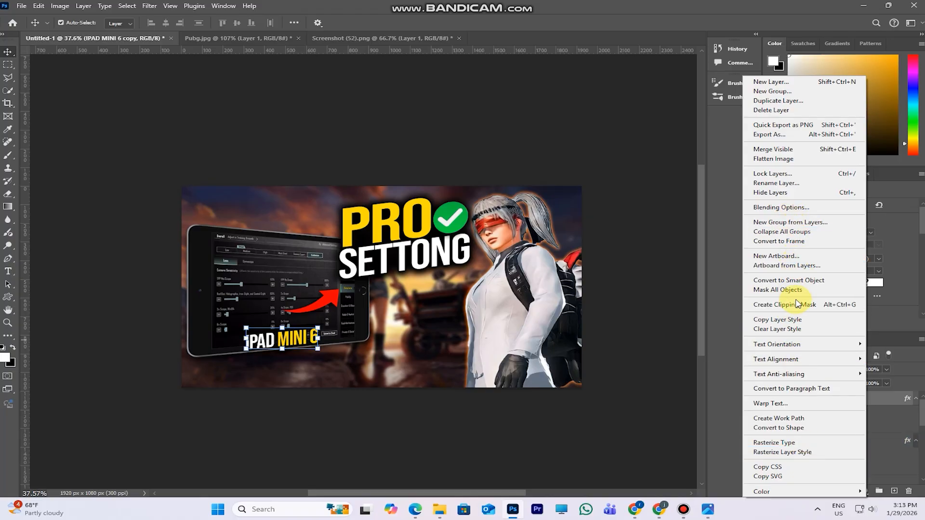
pyautogui.click(890, 399)
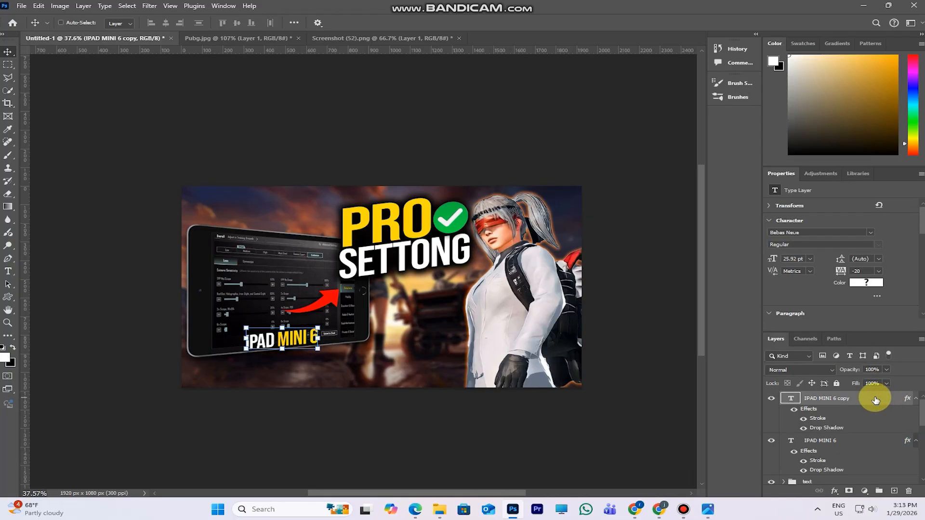
pyautogui.rightClick(791, 398)
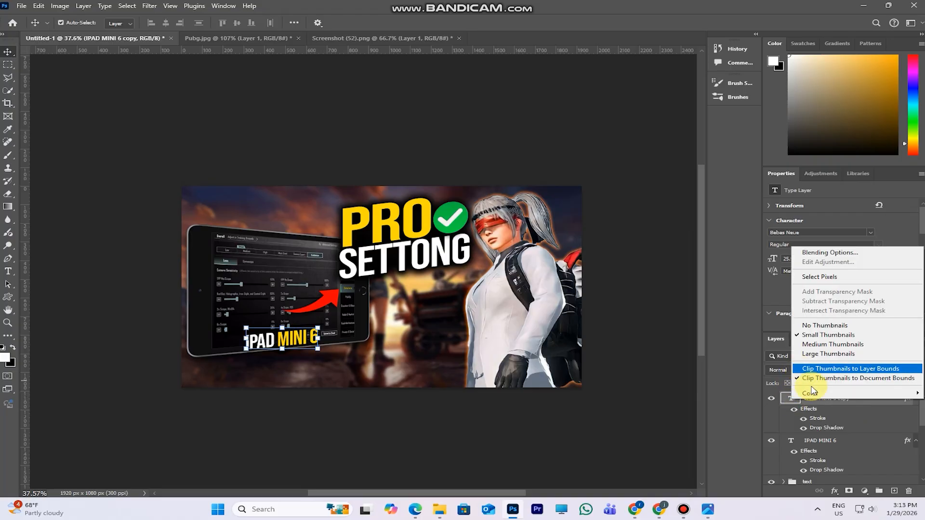
pyautogui.click(844, 404)
pyautogui.rightClick(855, 403)
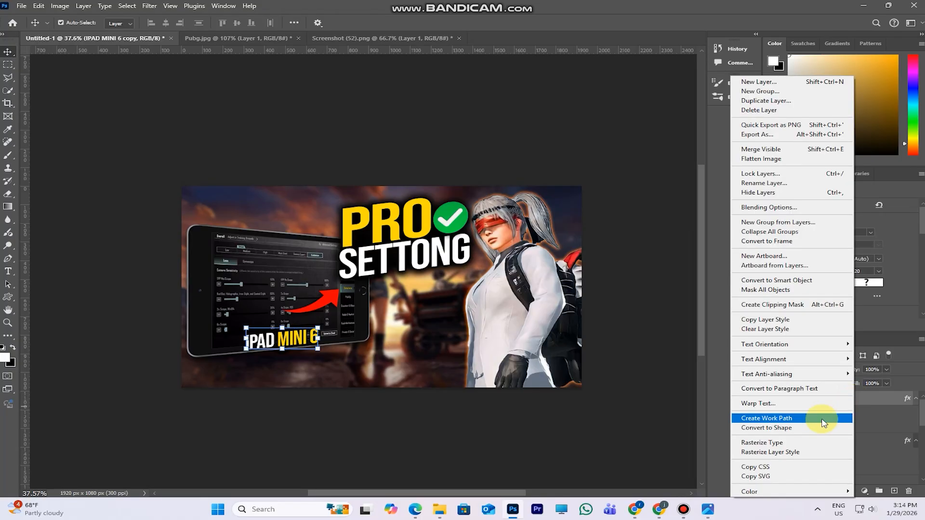
pyautogui.click(781, 444)
# Load the pixels of the rasterized IPAD MINI 6 copy as a selection and expand that selection outward around the letters
pyautogui.rightClick(790, 400)
pyautogui.click(833, 276)
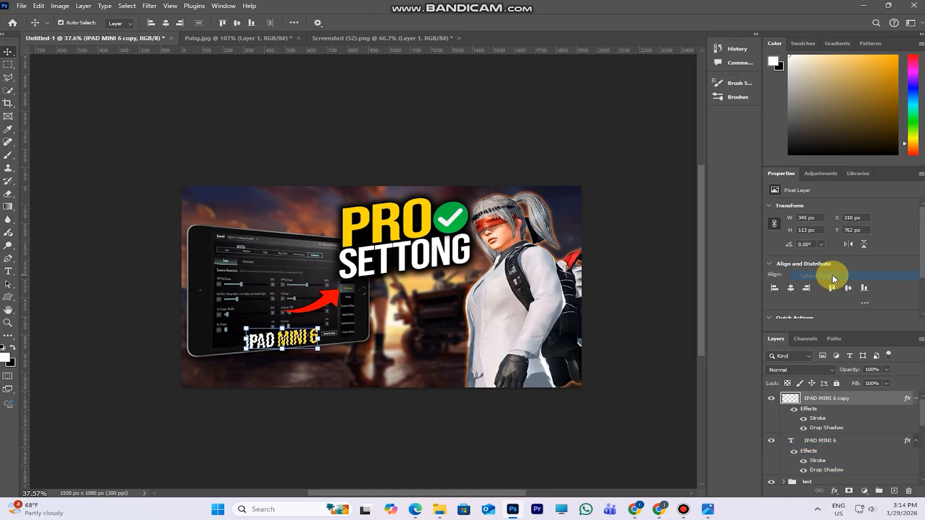
pyautogui.click(127, 6)
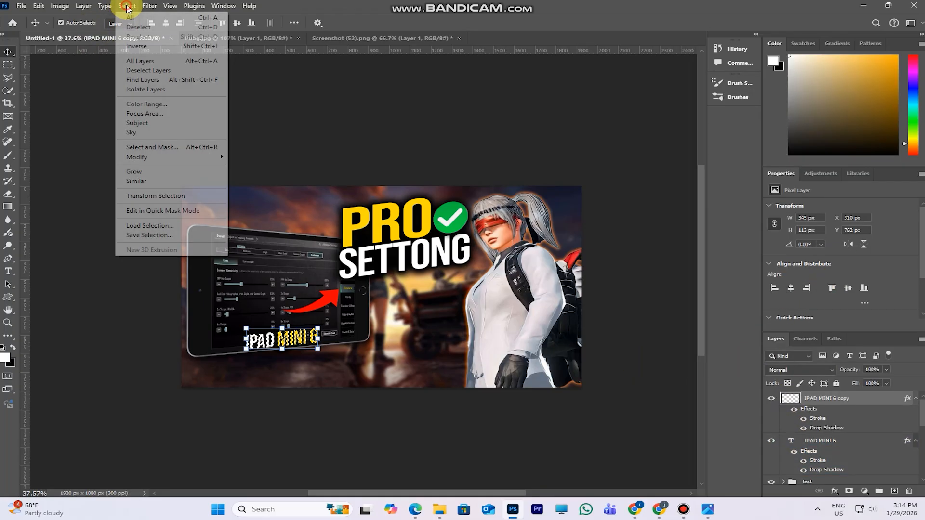
pyautogui.moveTo(207, 157)
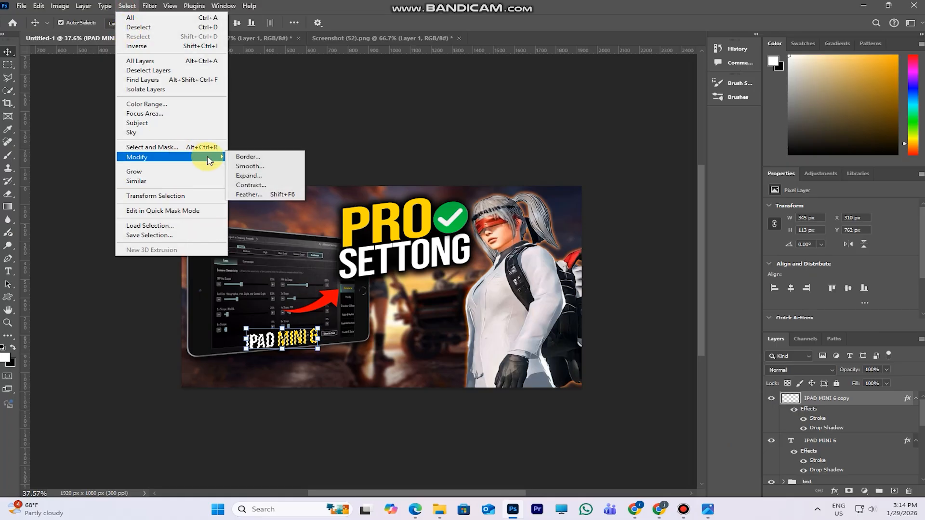
pyautogui.click(257, 181)
pyautogui.click(576, 168)
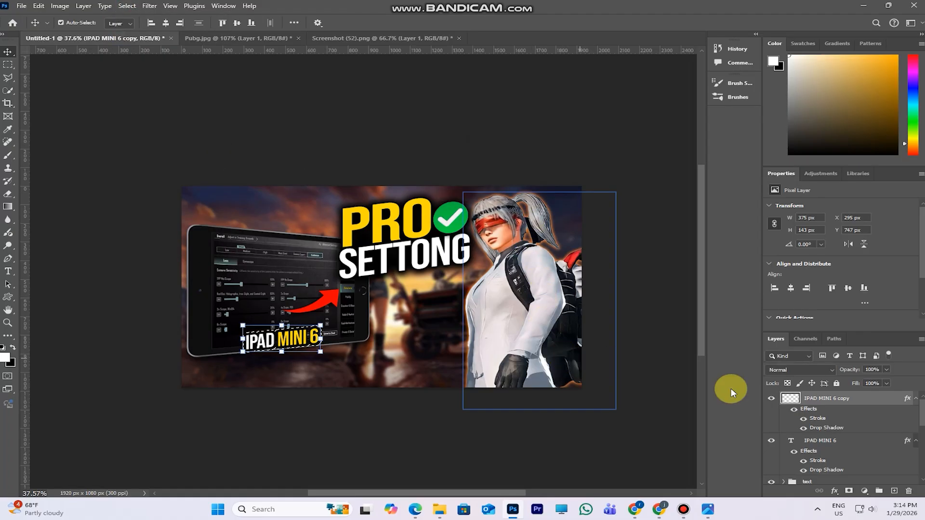
# Fill the expanded selection with black, deselect, and place the black copy layer beneath the IPAD MINI 6 text layer
pyautogui.click(805, 409)
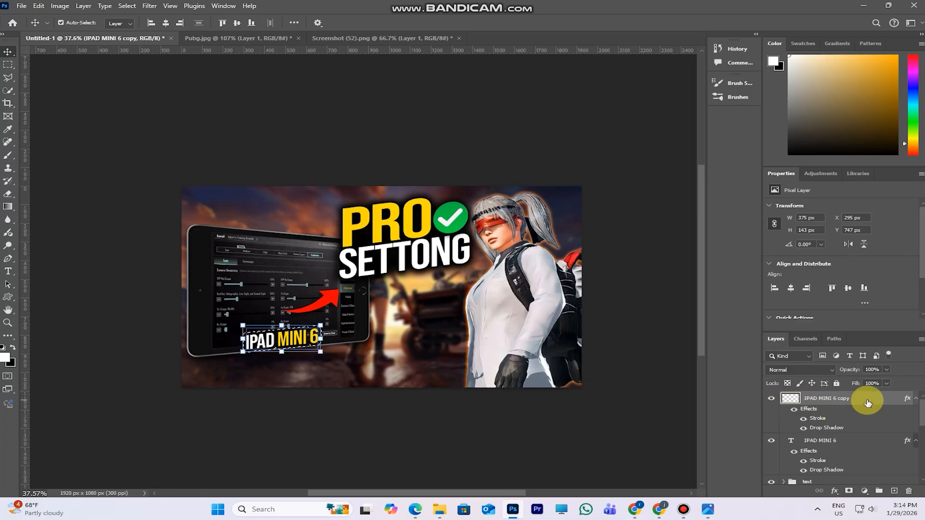
pyautogui.click(13, 347)
pyautogui.hotkey('alt', 'BackSpace')
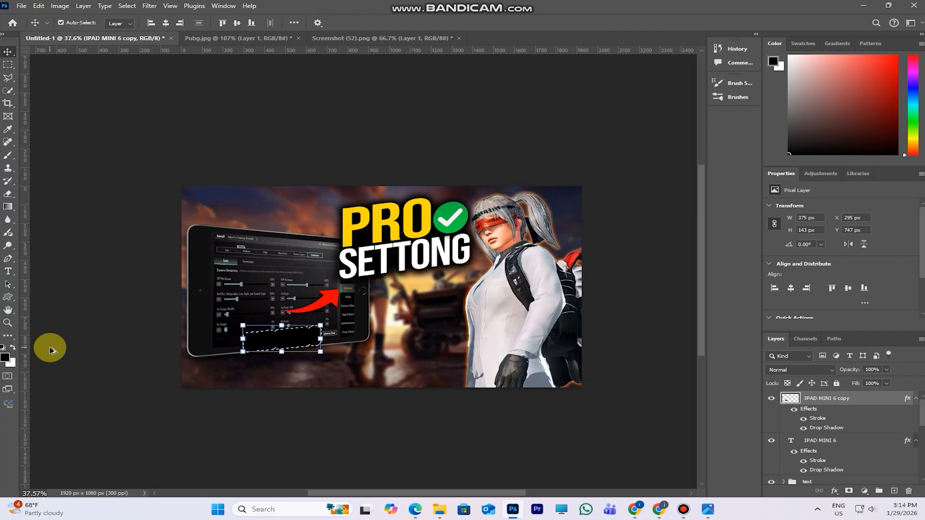
pyautogui.hotkey('ctrl', 'd')
pyautogui.moveTo(864, 400); pyautogui.dragTo(864, 477)
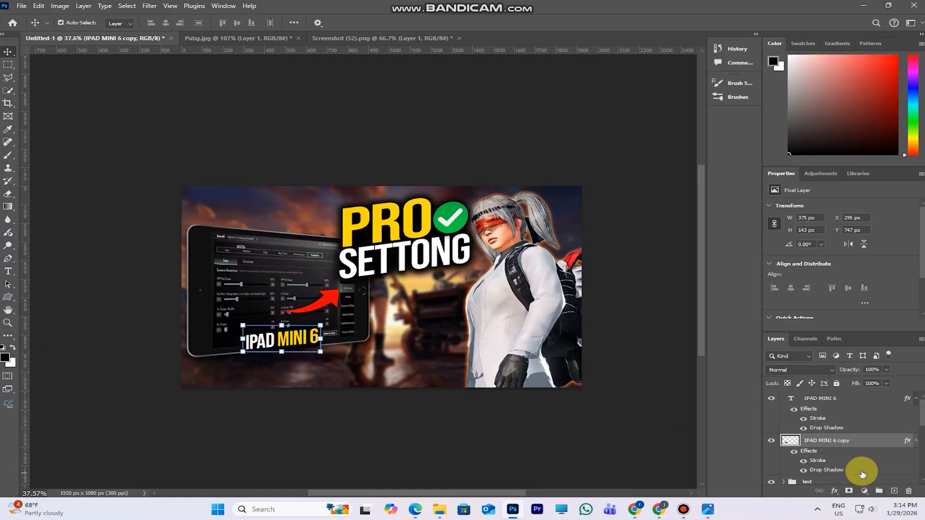
# Hide the black copy's layer effects and soften it with a Gaussian Blur of about 11 pixels
pyautogui.click(795, 453)
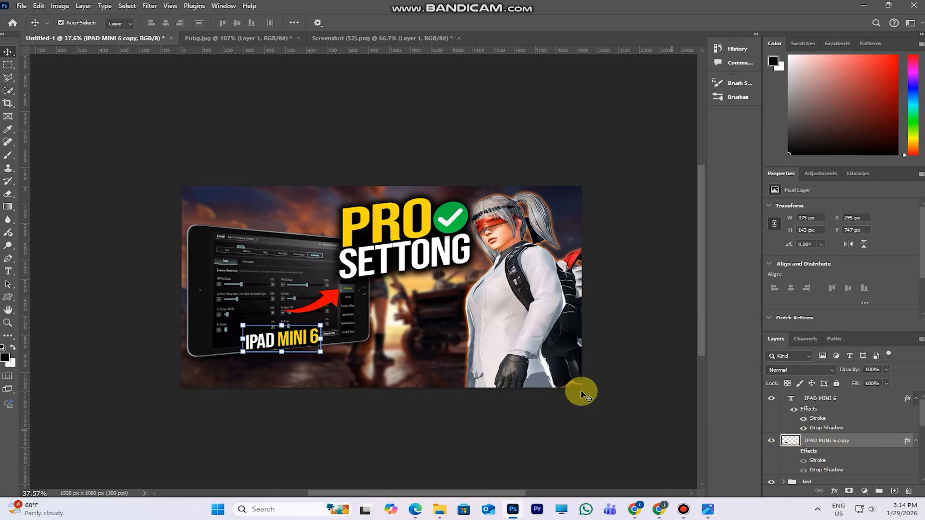
pyautogui.click(149, 6)
pyautogui.moveTo(192, 125)
pyautogui.click(308, 162)
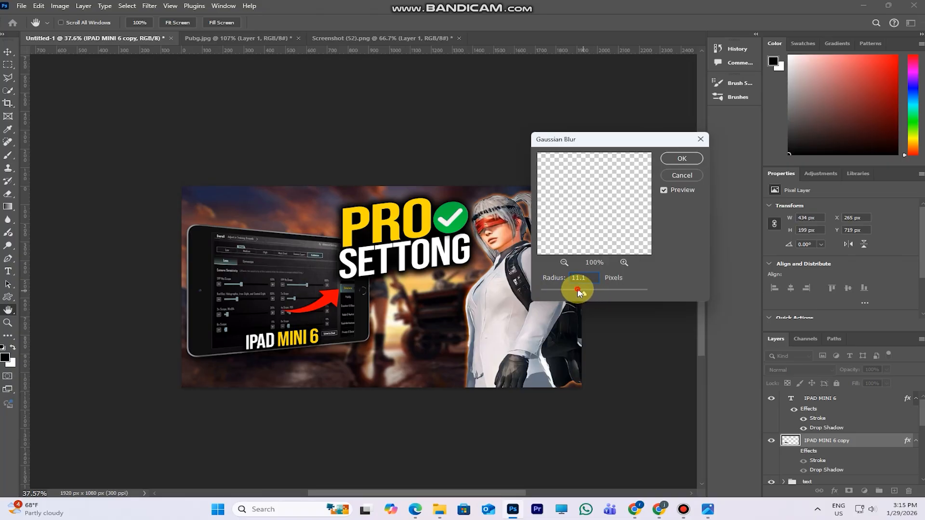
pyautogui.click(682, 158)
pyautogui.press('v')
pyautogui.click(421, 128)
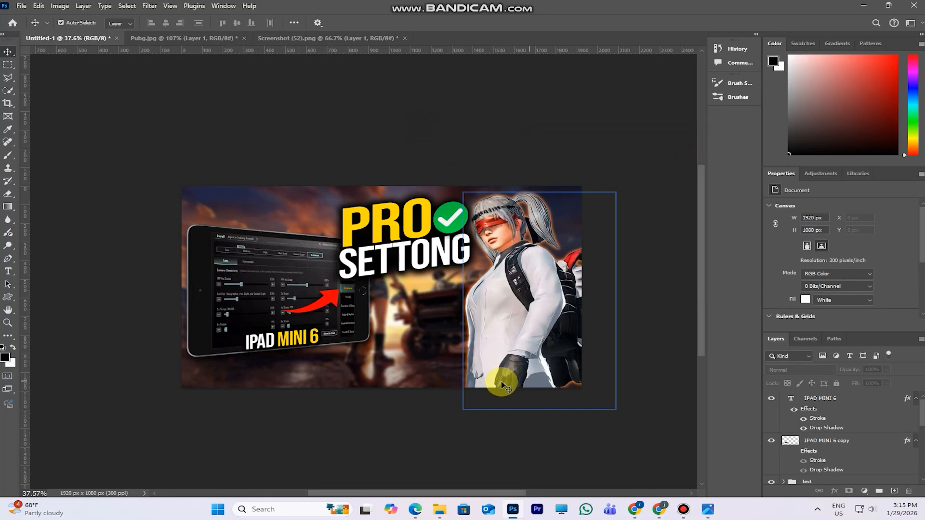
pyautogui.scroll(-2, 434, 368)
pyautogui.scroll(4, 435, 368)
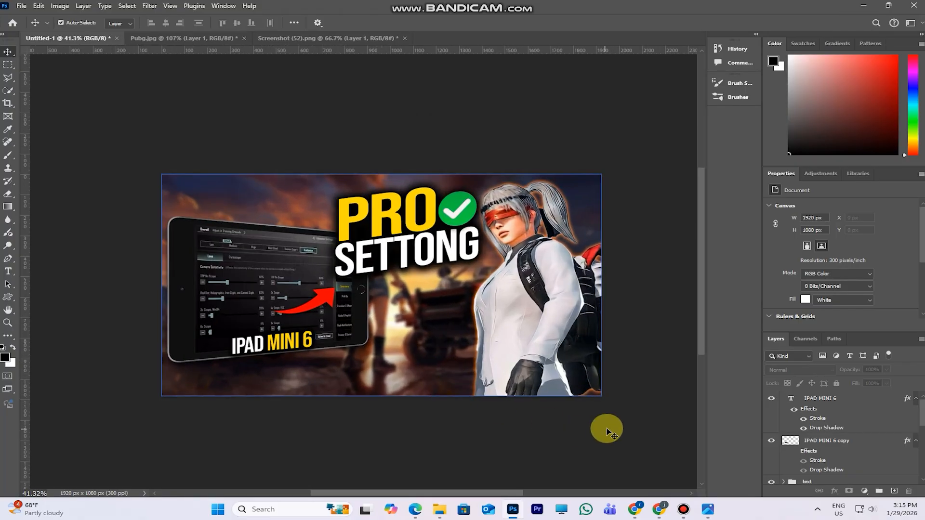
# Apply the Camera Raw filter to the pubg character layer with Contrast +35, Vibrance +10, Texture +48, Clarity +7 and Dehaze about +16
pyautogui.click(620, 316)
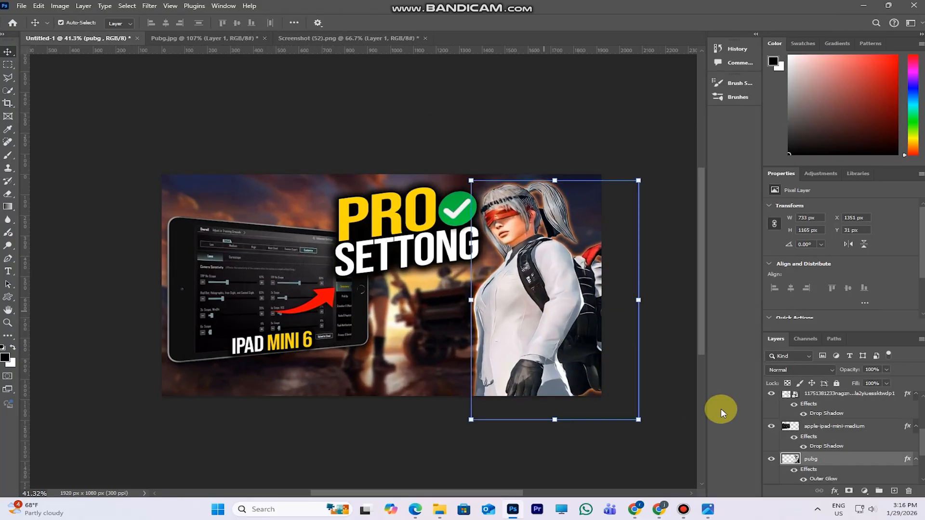
pyautogui.click(771, 458)
pyautogui.click(771, 459)
pyautogui.rightClick(860, 461)
pyautogui.click(860, 462)
pyautogui.hotkey('shift', 'alt', 'a')
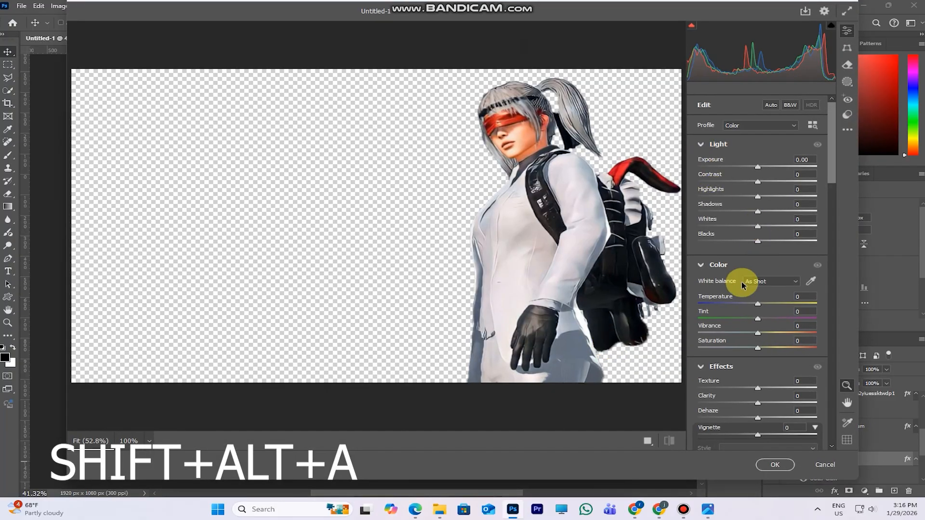
pyautogui.moveTo(758, 182); pyautogui.dragTo(778, 183)
pyautogui.moveTo(757, 332); pyautogui.dragTo(763, 333)
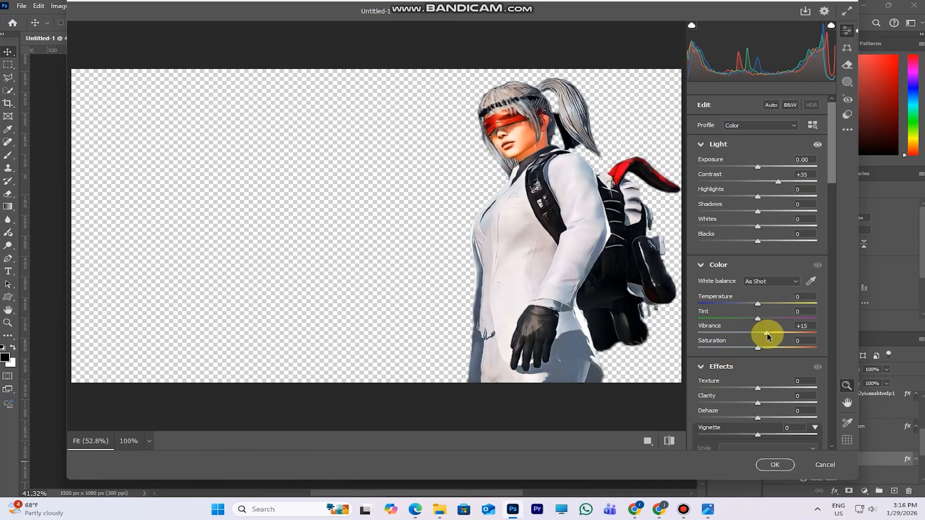
pyautogui.moveTo(757, 387); pyautogui.dragTo(770, 420)
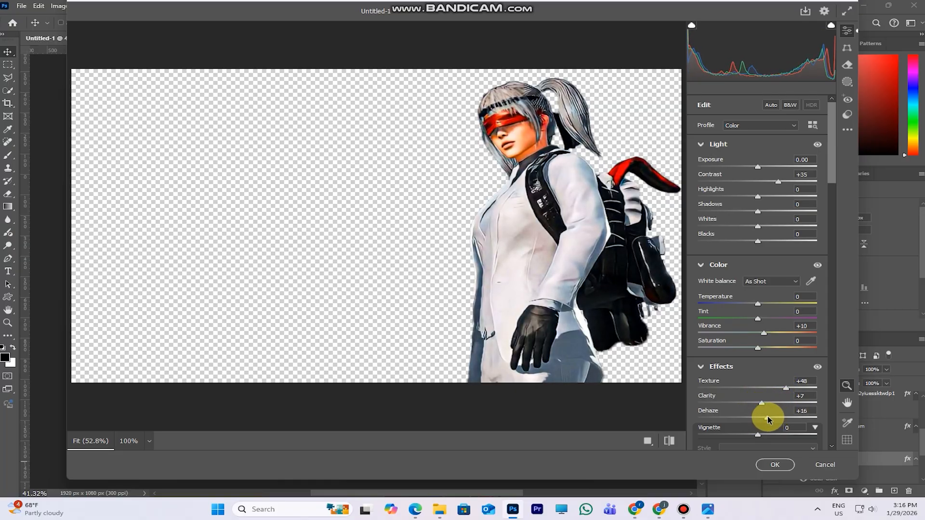
pyautogui.click(774, 465)
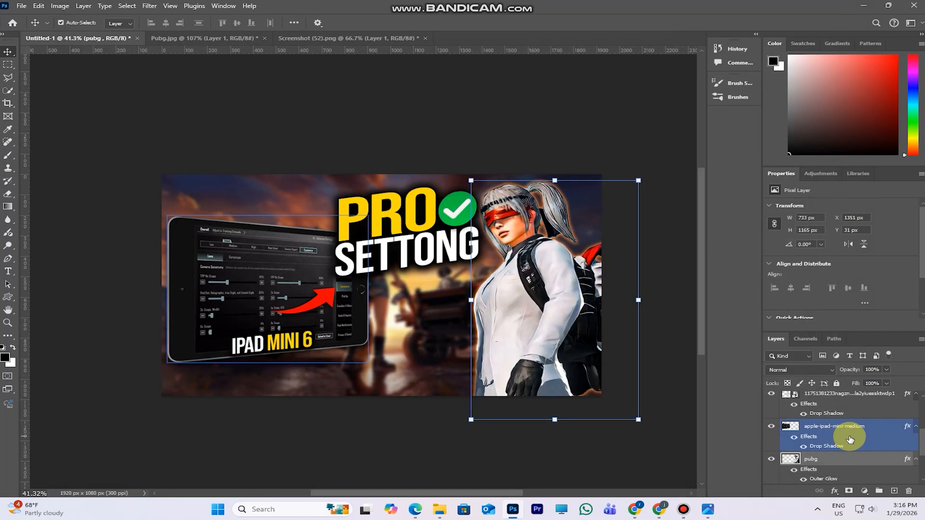
pyautogui.scroll(-3, 913, 457)
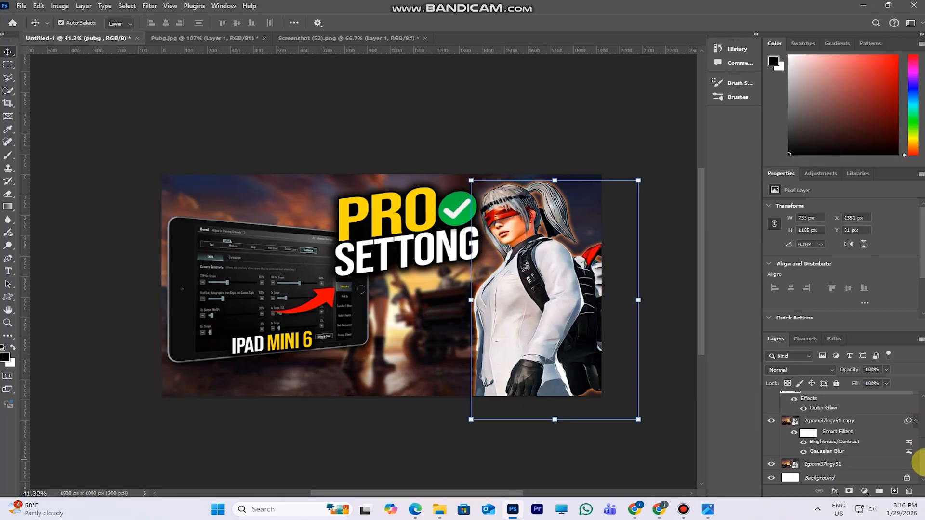
pyautogui.click(852, 422)
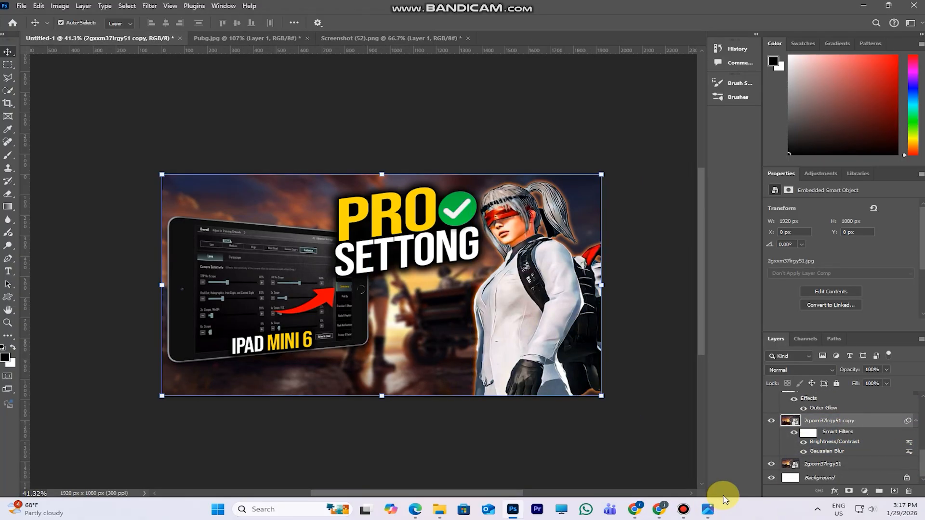
pyautogui.scroll(5, 818, 434)
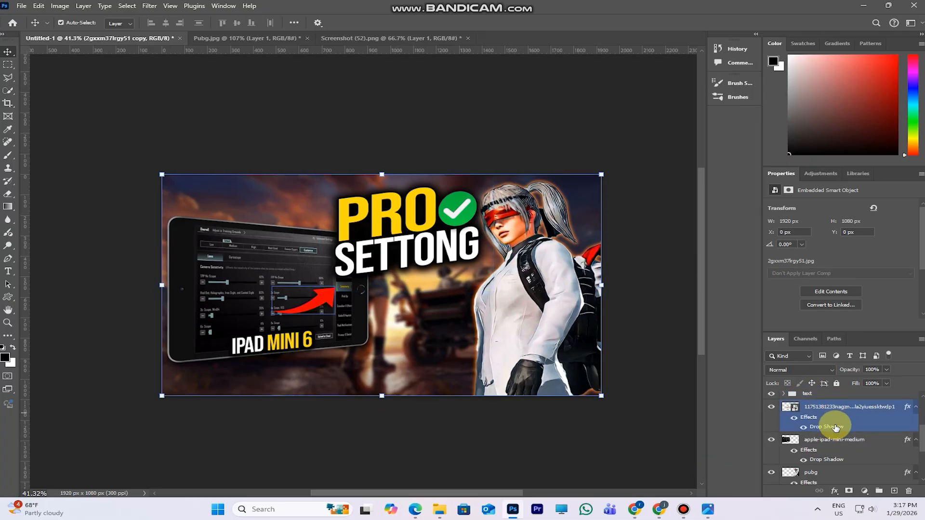
# Correct the misspelled title word SETTONG to SETTING
pyautogui.click(411, 313)
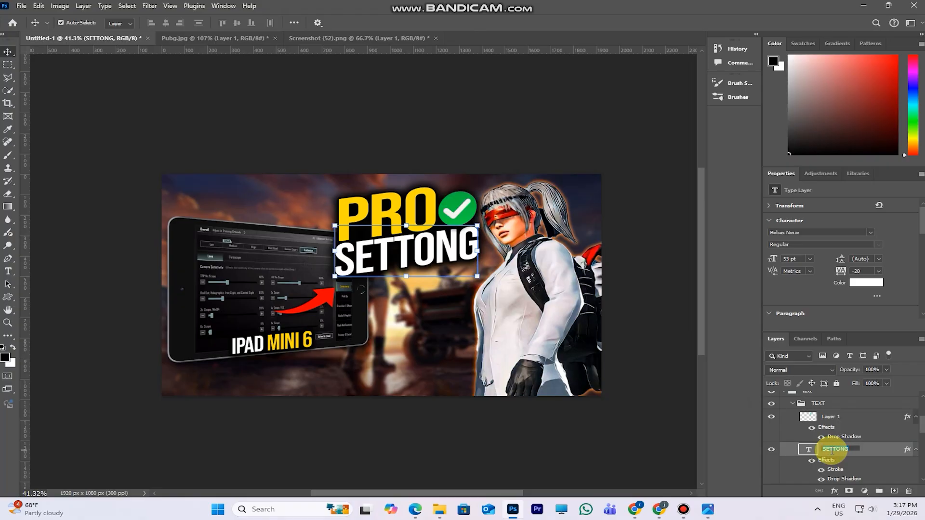
pyautogui.doubleClick(812, 451)
pyautogui.press('BackSpace')
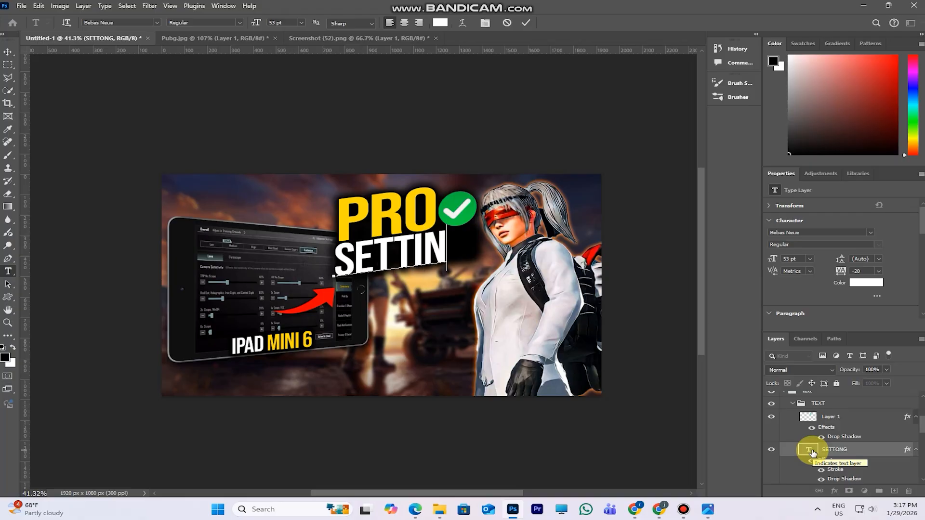
pyautogui.click(528, 22)
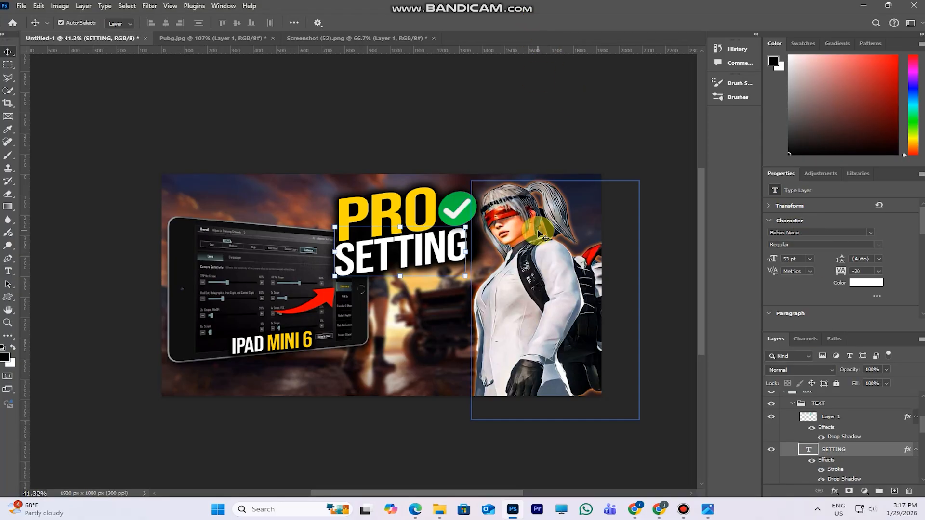
pyautogui.click(665, 381)
# Place the embedded image fire-flame-with-sparkle-black-background directly above the blurred background copy layer
pyautogui.scroll(-6, 915, 428)
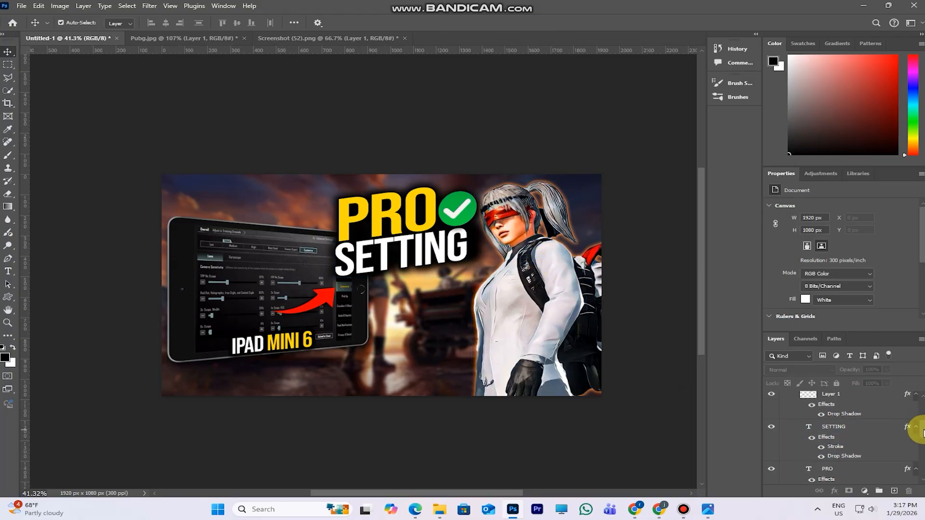
pyautogui.click(864, 428)
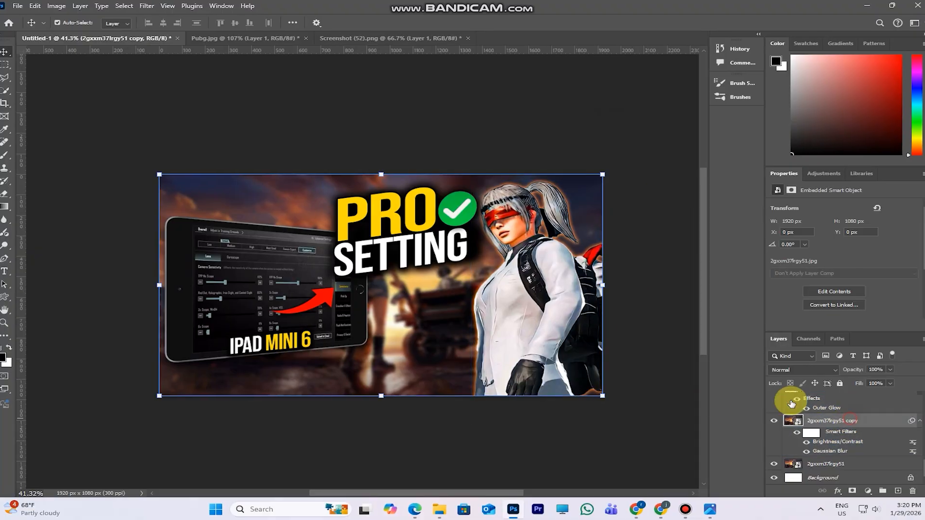
pyautogui.click(17, 6)
pyautogui.click(69, 198)
pyautogui.click(505, 93)
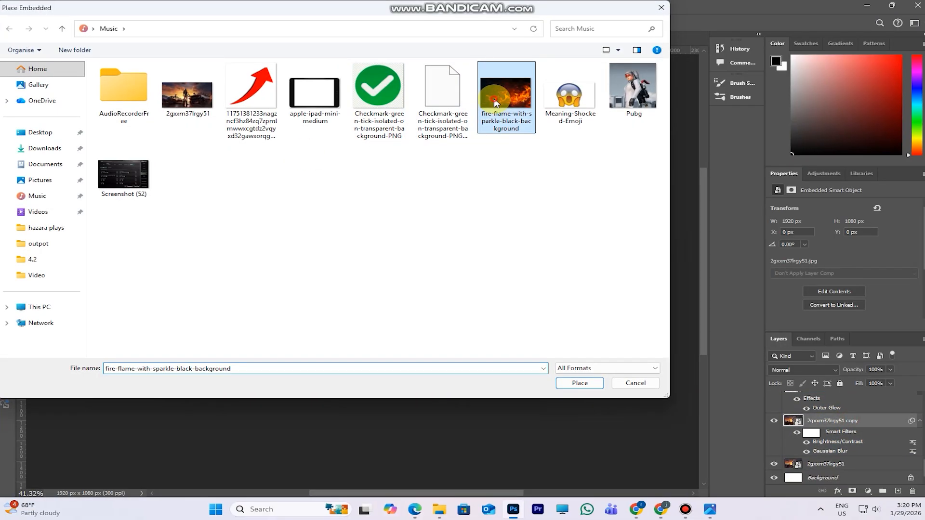
pyautogui.click(577, 497)
# Set the fire image's blend mode to Screen and move it behind the character's lower half, at X 638 px, Y 221 px
pyautogui.click(825, 373)
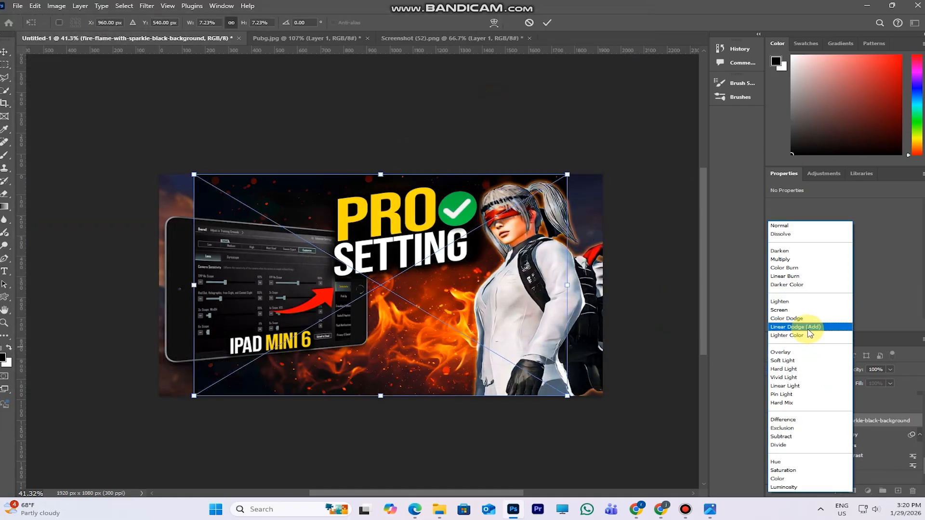
pyautogui.click(801, 312)
pyautogui.moveTo(508, 334); pyautogui.dragTo(619, 379)
pyautogui.click(548, 23)
# Duplicate the fire-flame layer and move the copy about 644 px up and 53 px right, behind the character's upper half
pyautogui.moveTo(850, 420); pyautogui.dragTo(898, 490)
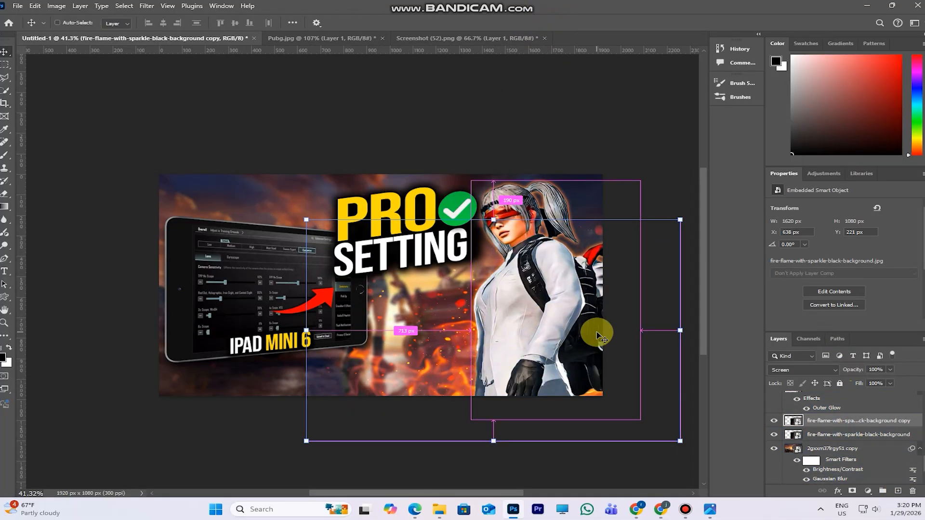
pyautogui.hotkey('ctrl', 't')
pyautogui.moveTo(626, 340); pyautogui.dragTo(640, 209)
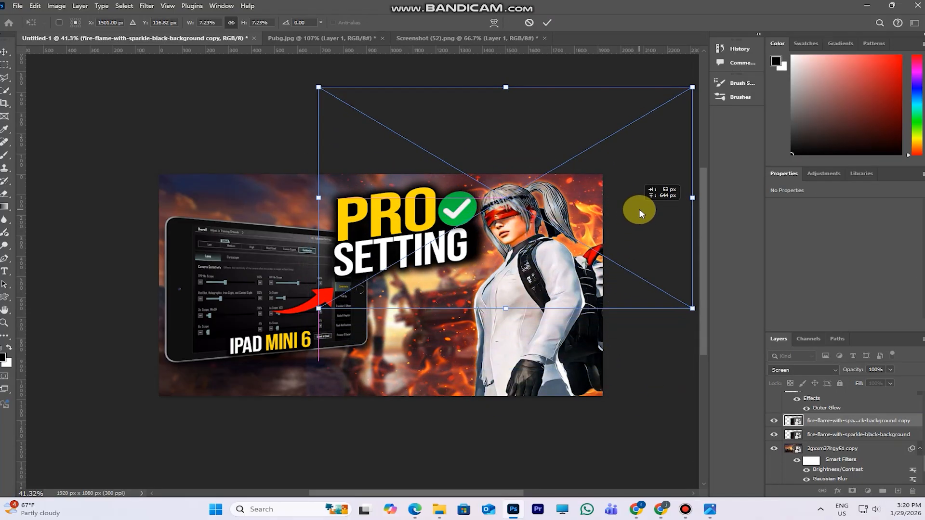
pyautogui.moveTo(638, 211); pyautogui.dragTo(638, 205)
pyautogui.click(548, 22)
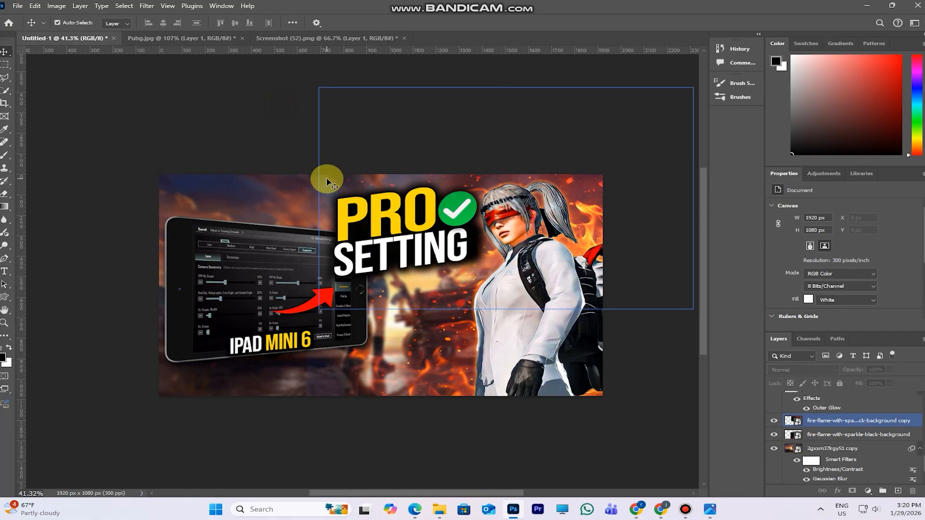
# Apply a slight Gaussian Blur to the fire-flame-with-sparkle-black-background layer
pyautogui.click(834, 435)
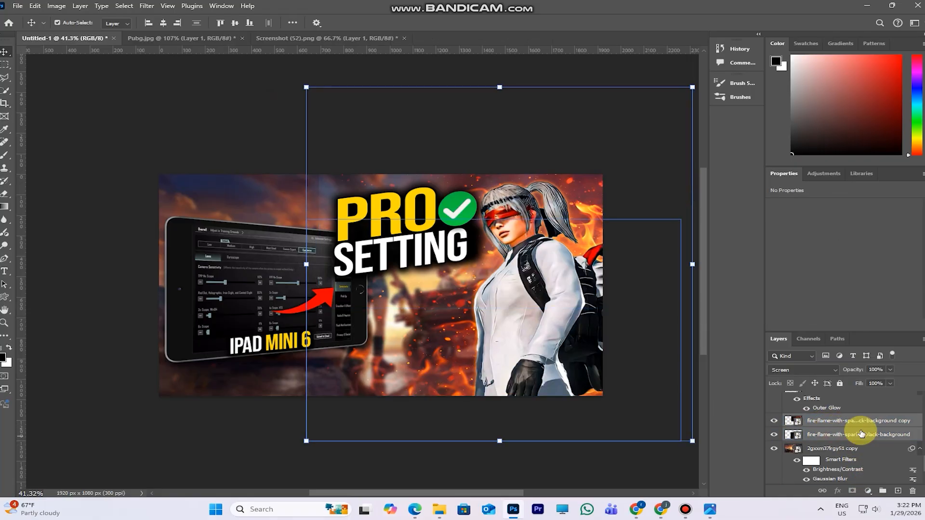
pyautogui.click(147, 6)
pyautogui.click(312, 171)
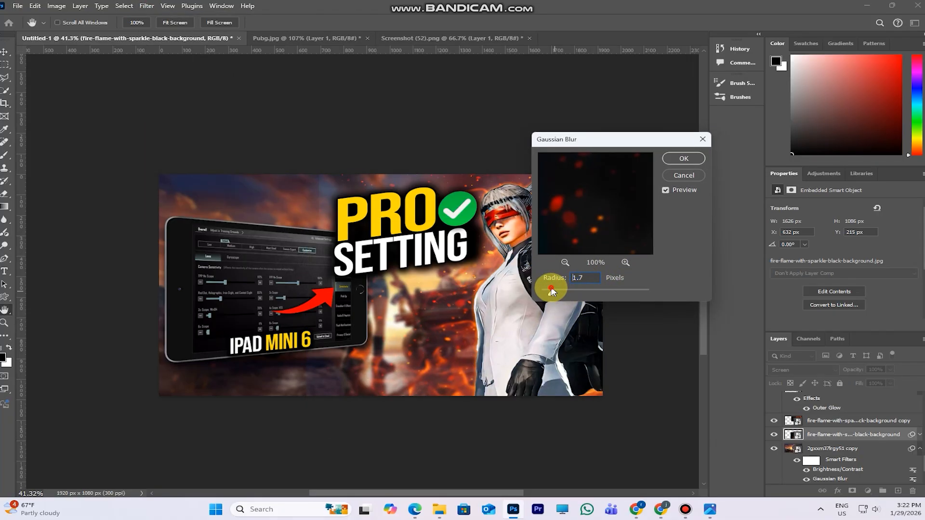
pyautogui.moveTo(541, 292); pyautogui.dragTo(555, 290)
pyautogui.click(684, 159)
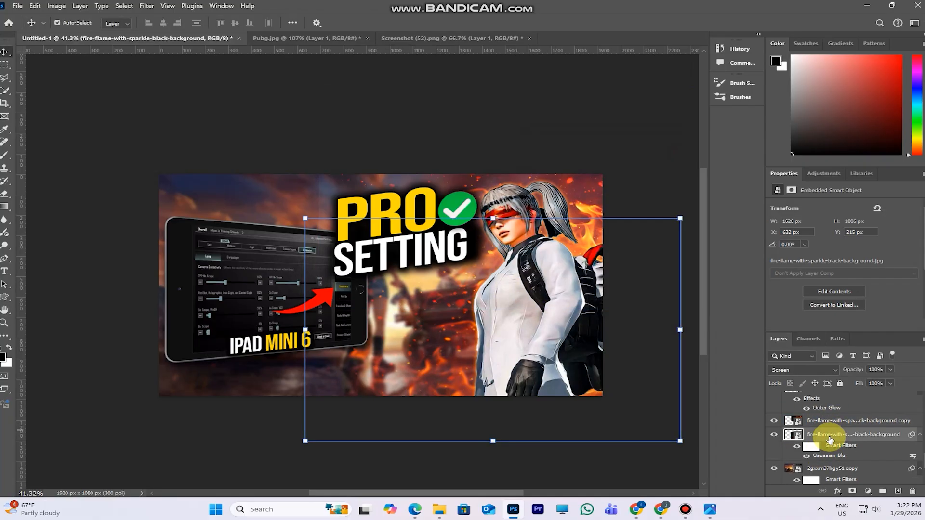
# Try to copy the blurred fire-flame layer's style onto the fire-flame copy layer
pyautogui.rightClick(829, 439)
pyautogui.click(840, 406)
pyautogui.click(819, 420)
pyautogui.rightClick(818, 421)
pyautogui.click(847, 389)
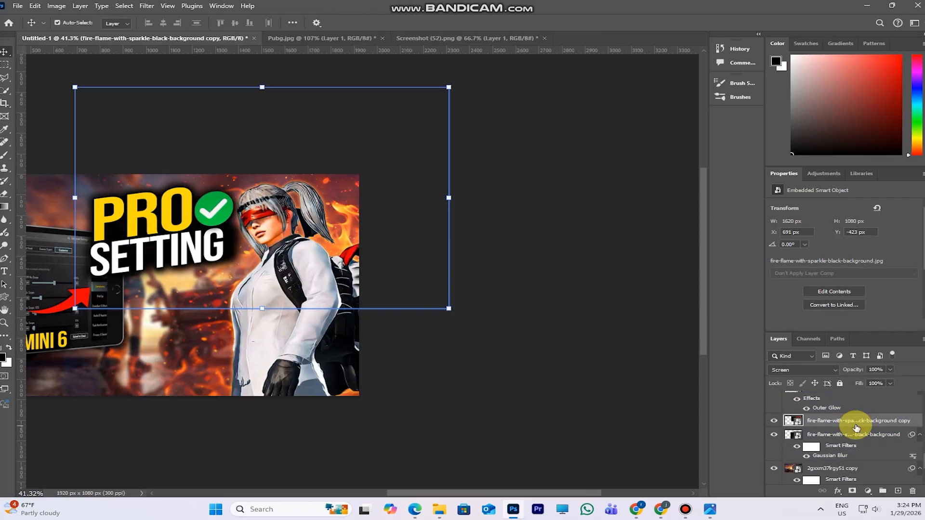
# Place the embedded image 1670 directly above the pubg character layer and set its blend mode to Screen
pyautogui.click(593, 392)
pyautogui.hscroll(-3, 337, 366)
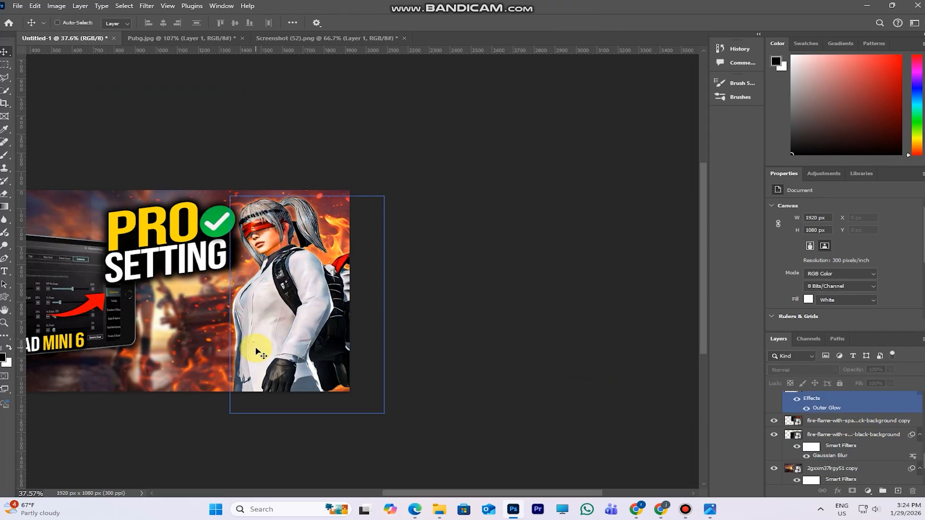
pyautogui.scroll(2, 260, 353)
pyautogui.scroll(-2, 263, 355)
pyautogui.scroll(2, 826, 413)
pyautogui.click(838, 431)
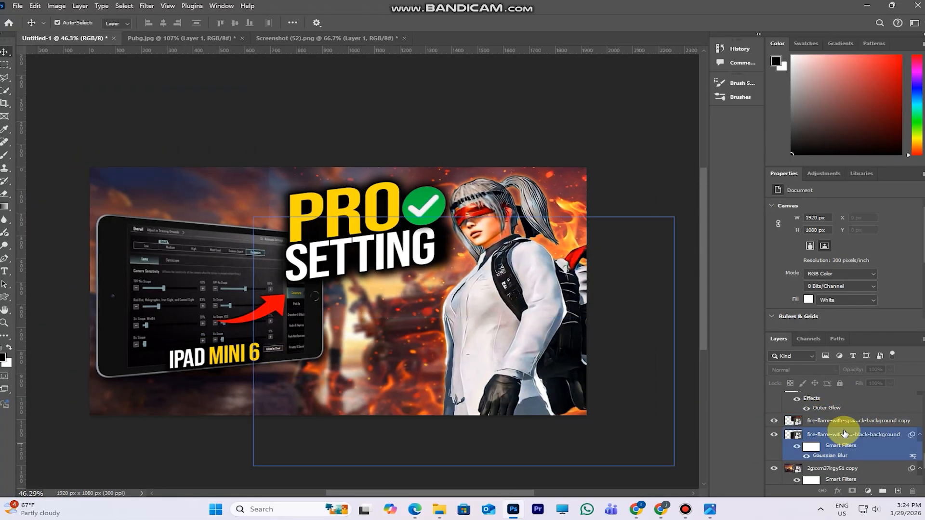
pyautogui.click(18, 6)
pyautogui.click(61, 194)
pyautogui.doubleClick(250, 95)
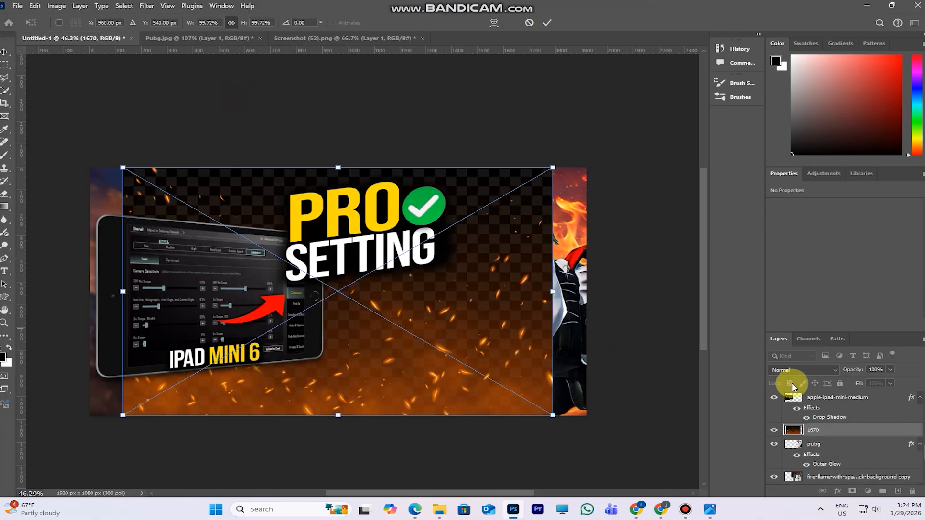
pyautogui.click(797, 370)
pyautogui.click(809, 312)
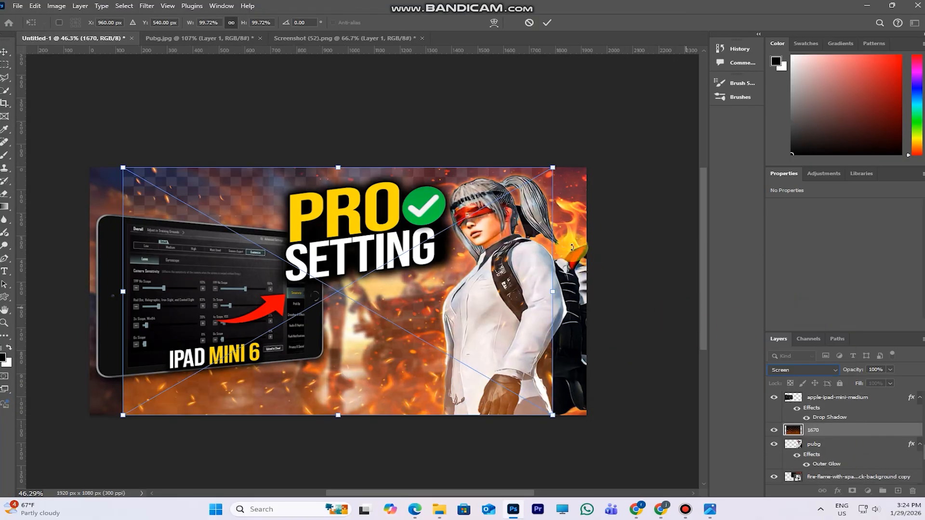
# Scale the 1670 sparks image to 42.59%, rotate it -8.46°, and place it over the character's gloved hand at X 1433 px, Y 577 px
pyautogui.moveTo(553, 168); pyautogui.dragTo(369, 273)
pyautogui.moveTo(339, 414); pyautogui.dragTo(679, 427)
pyautogui.moveTo(392, 296); pyautogui.dragTo(469, 314)
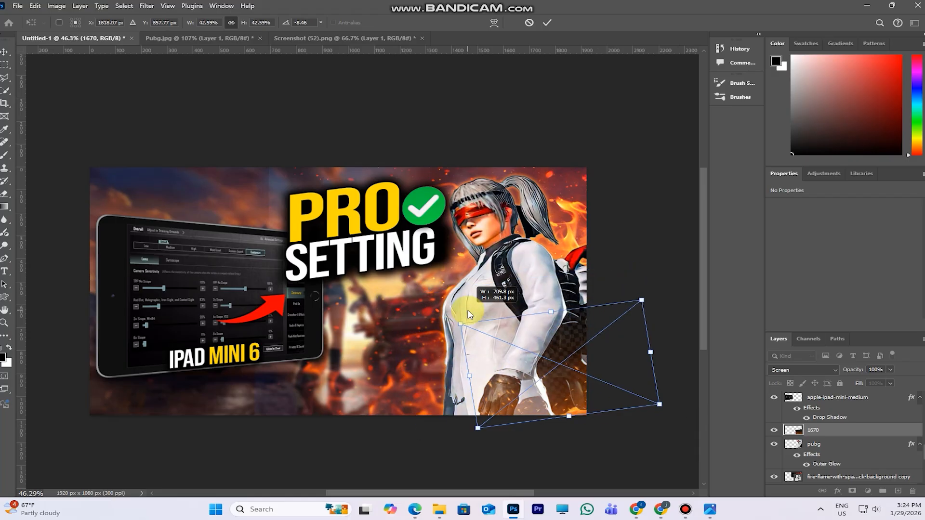
pyautogui.click(547, 22)
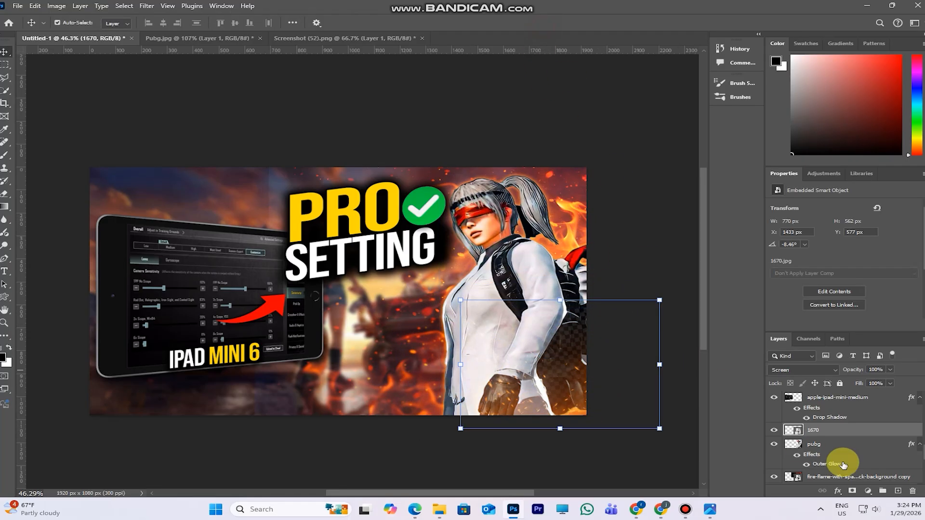
# Blend the 1670 layer using Blend If Gray, splitting the Underlying Layer sliders to 0/41 for shadows and 184/255 for highlights
pyautogui.rightClick(867, 433)
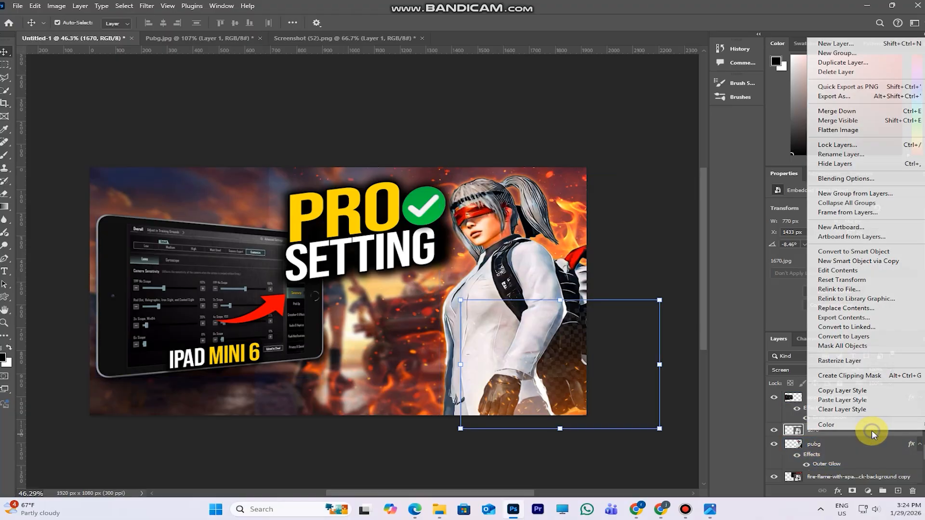
pyautogui.click(828, 179)
pyautogui.moveTo(708, 143); pyautogui.dragTo(828, 150)
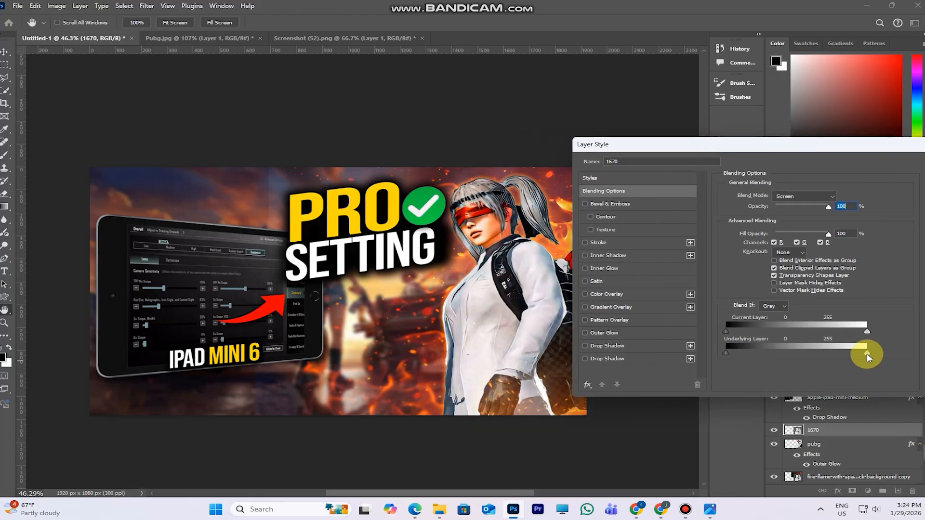
pyautogui.moveTo(866, 354); pyautogui.dragTo(824, 355)
pyautogui.moveTo(759, 356); pyautogui.dragTo(846, 363)
pyautogui.moveTo(727, 356); pyautogui.dragTo(755, 356)
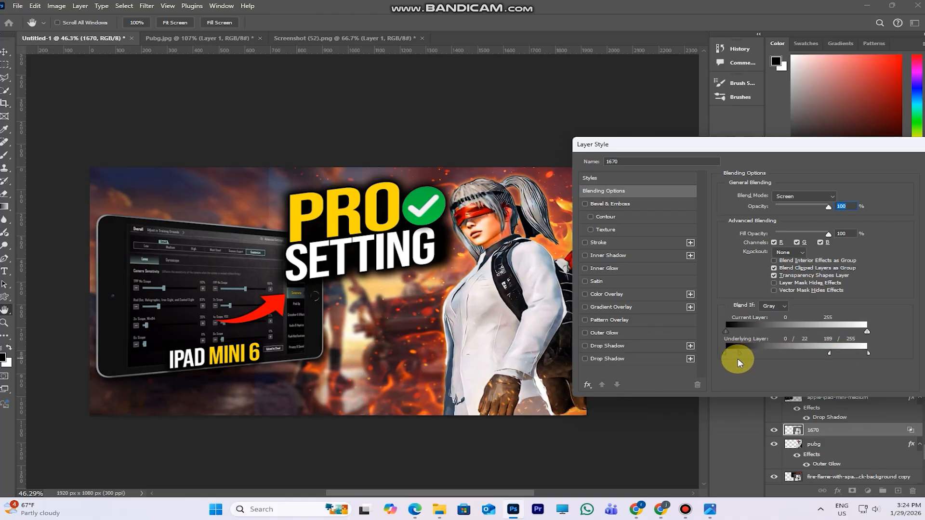
pyautogui.moveTo(829, 356); pyautogui.dragTo(794, 358)
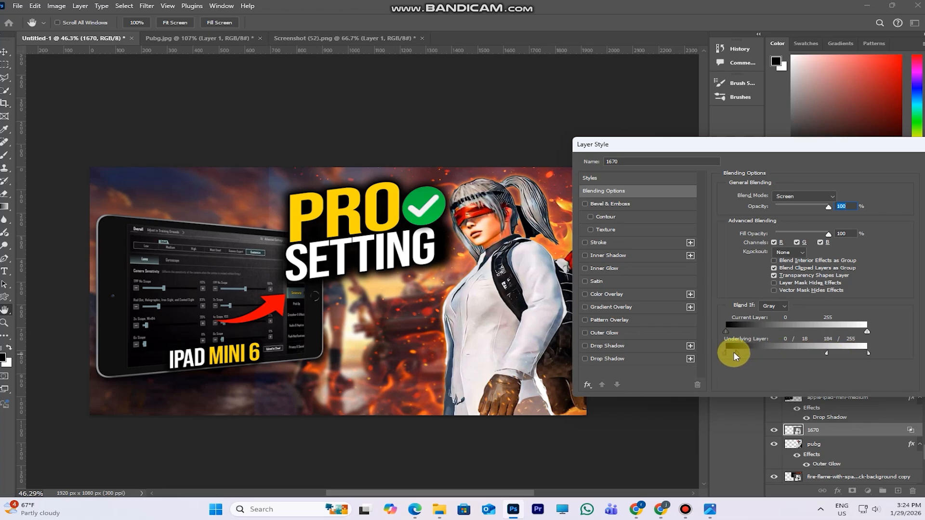
pyautogui.moveTo(752, 356); pyautogui.dragTo(750, 356)
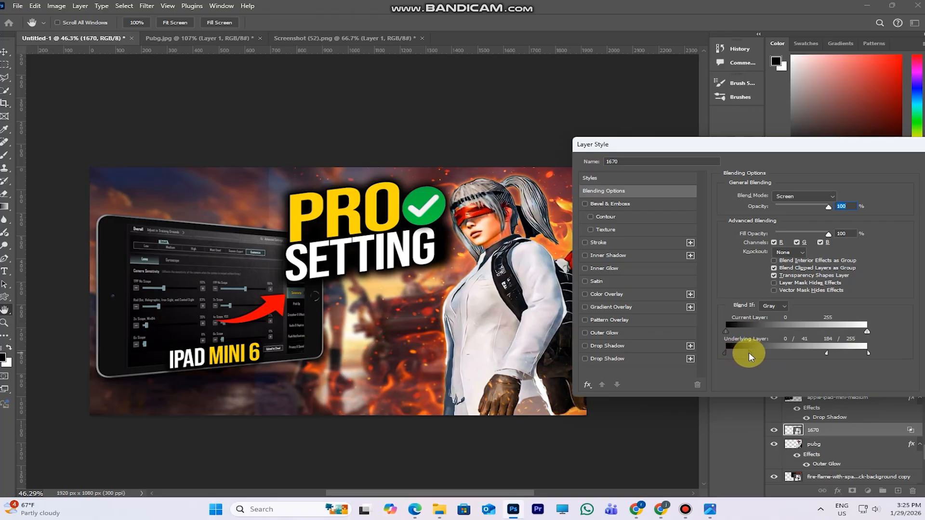
pyautogui.moveTo(816, 150); pyautogui.dragTo(797, 175)
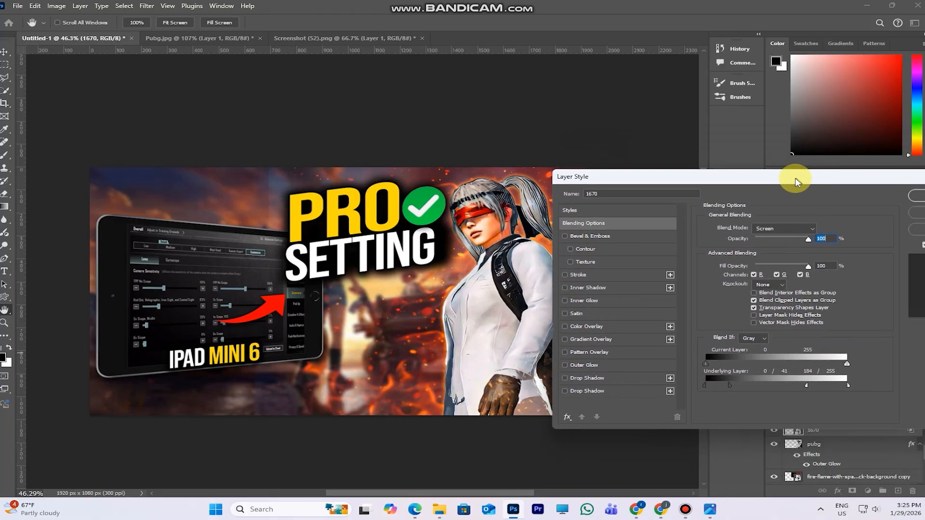
pyautogui.press('Return')
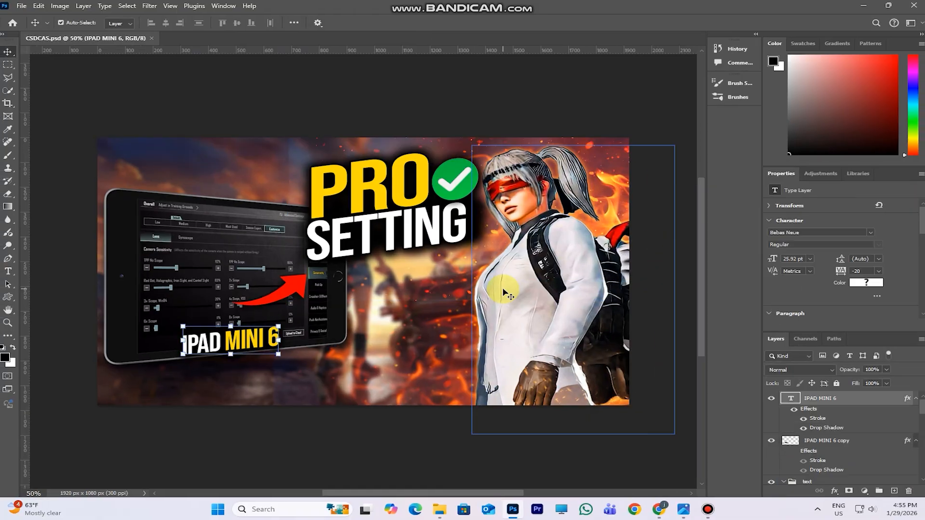
# Apply a Gaussian Blur with a 2.4 px radius to the fire-flame-with-sparkle-black-background copy layer
pyautogui.moveTo(922, 409); pyautogui.dragTo(922, 462)
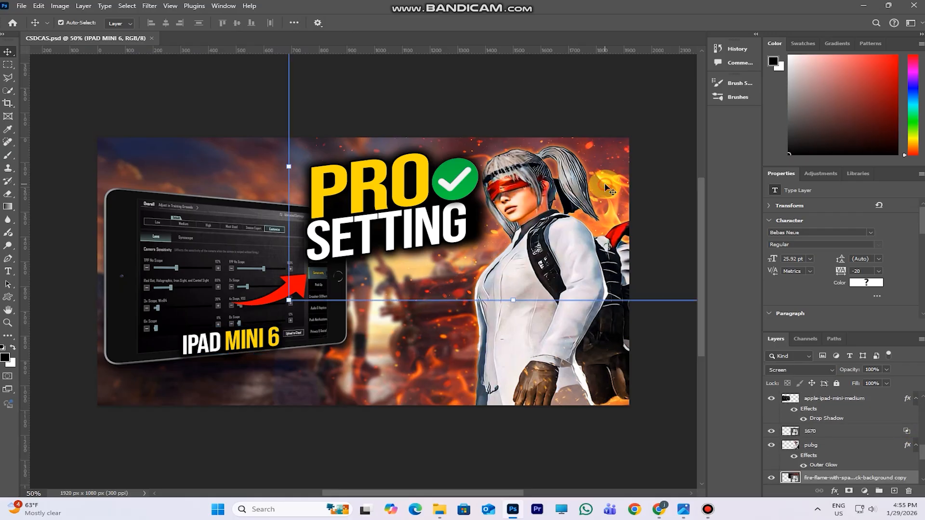
pyautogui.click(822, 458)
pyautogui.click(766, 477)
pyautogui.click(766, 478)
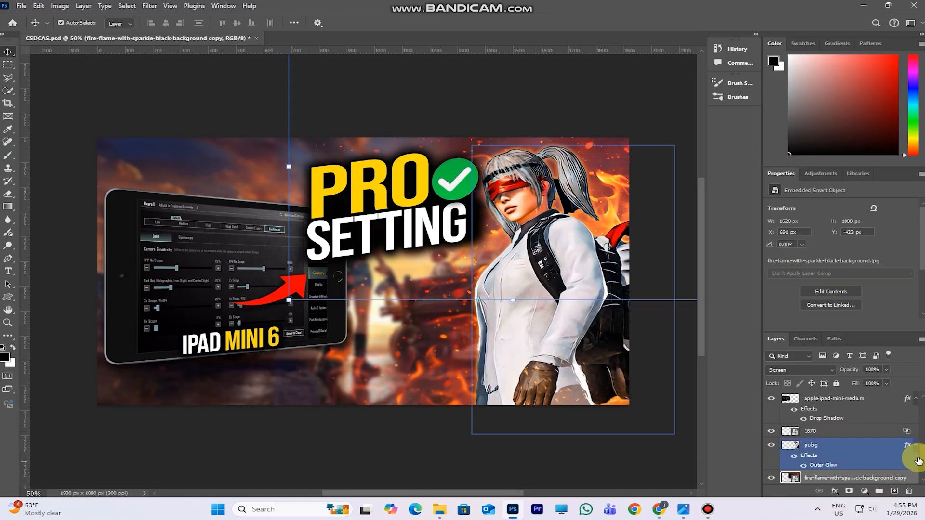
pyautogui.scroll(-3, 795, 458)
pyautogui.moveTo(774, 463); pyautogui.dragTo(846, 467)
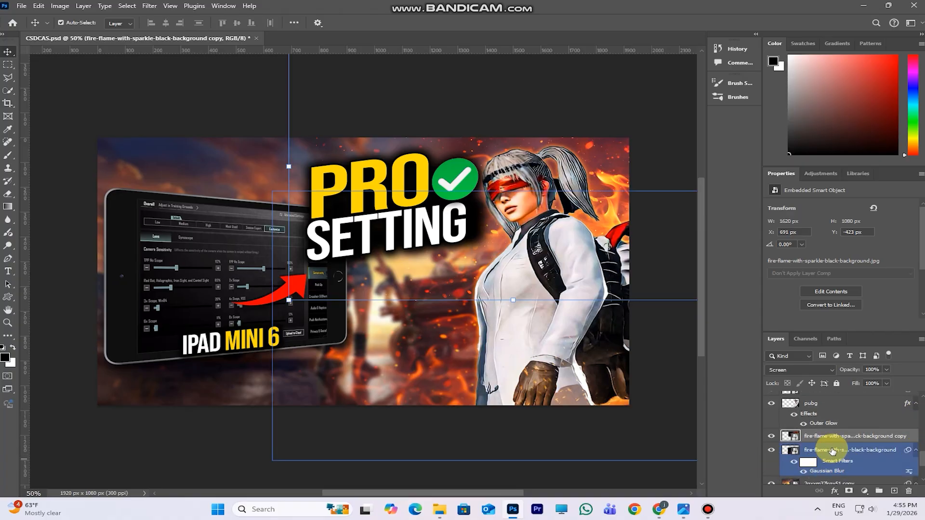
pyautogui.click(150, 6)
pyautogui.moveTo(231, 125)
pyautogui.click(332, 162)
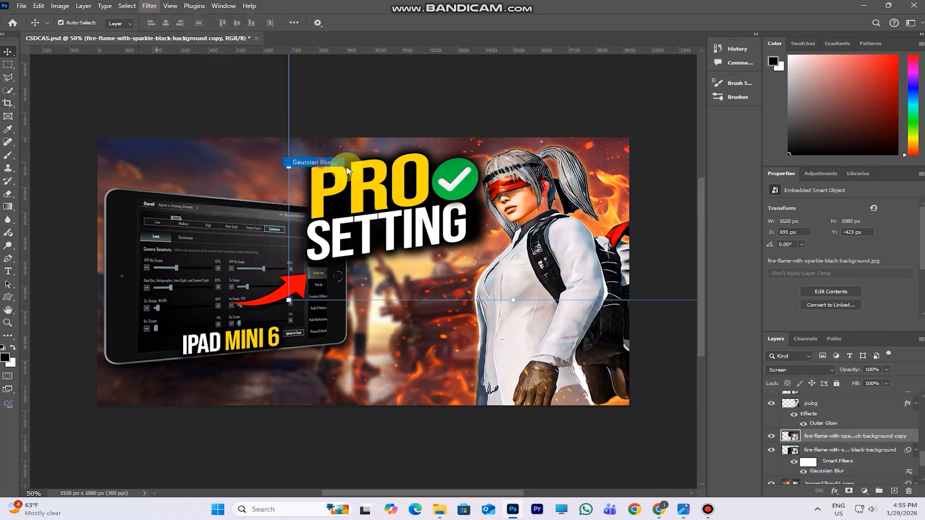
pyautogui.moveTo(630, 146); pyautogui.dragTo(501, 249)
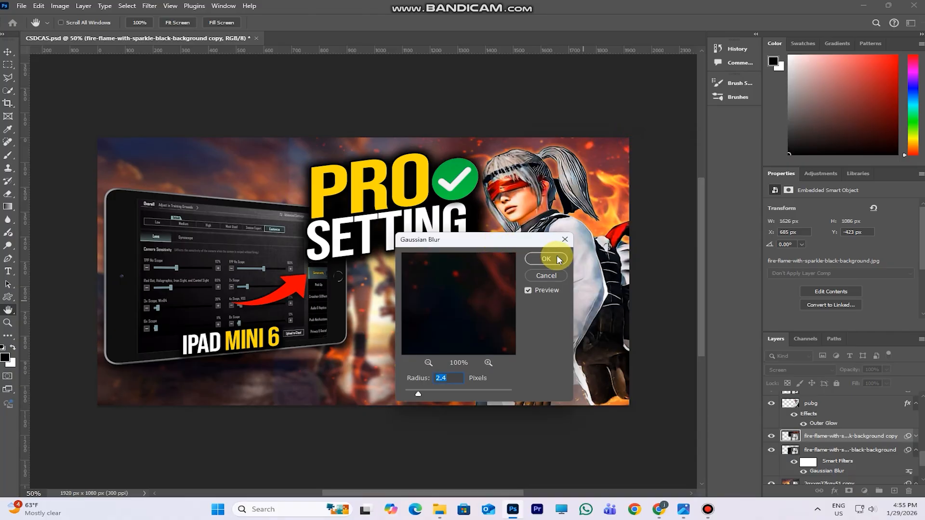
pyautogui.click(550, 260)
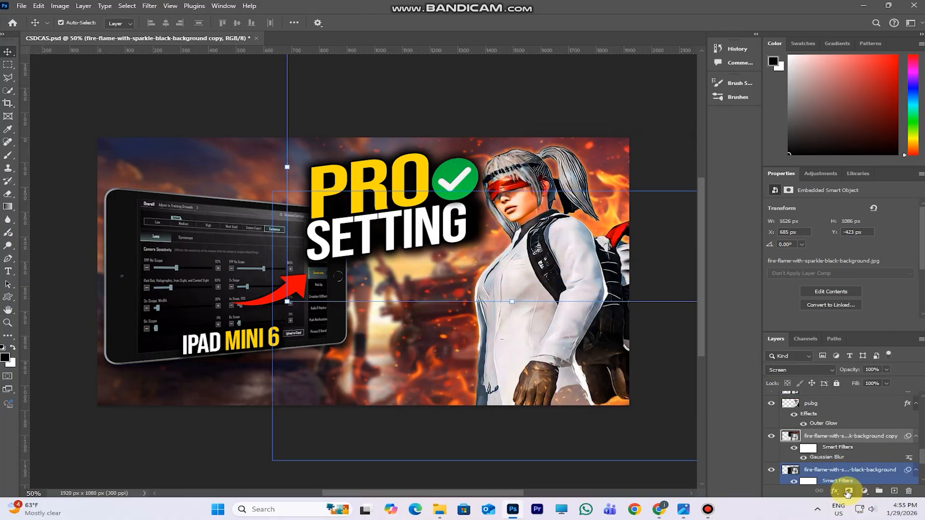
# Group the two fire-flame layers and name the group "fire"
pyautogui.keyDown('ctrl'); pyautogui.click(843, 475); pyautogui.keyUp('ctrl')
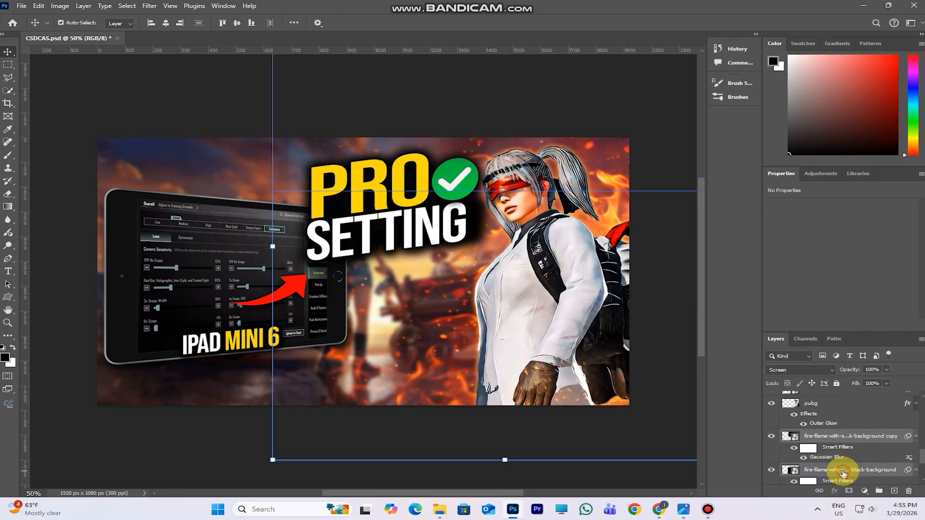
pyautogui.click(876, 490)
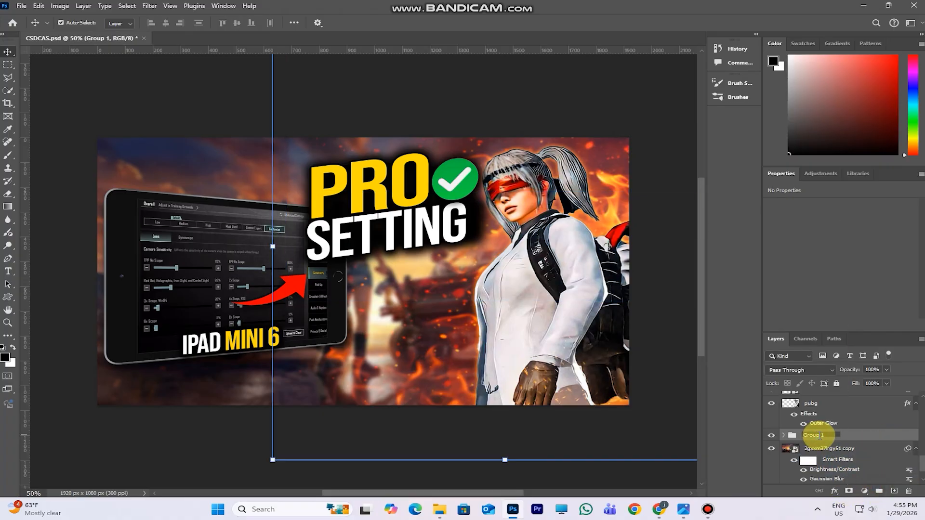
pyautogui.write('fire')
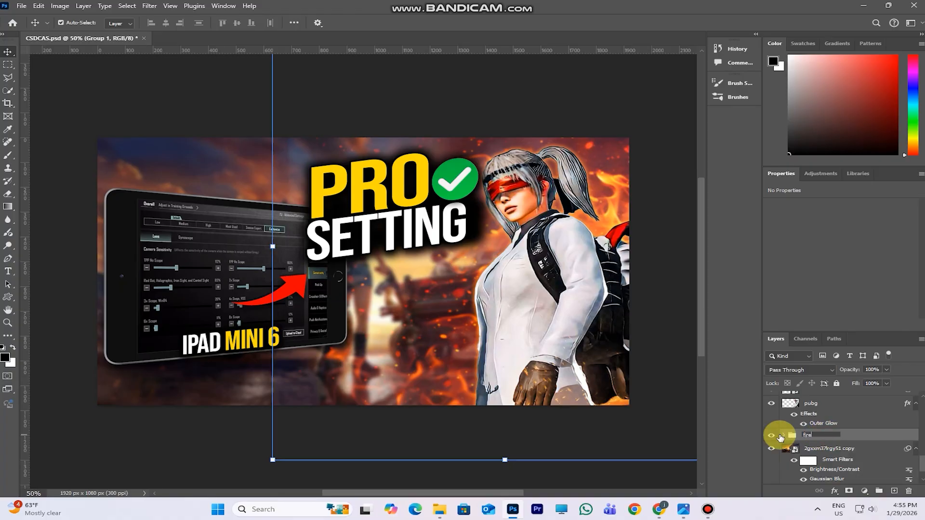
# Add a layer mask to the fire group and paint out the fire's edge beside the tablet and title with a 400 px soft black brush
pyautogui.click(848, 490)
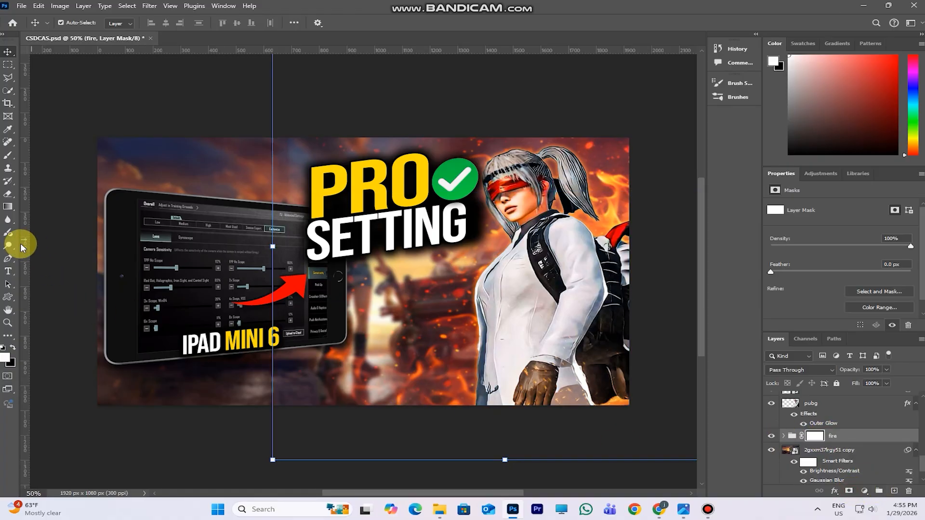
pyautogui.click(8, 156)
pyautogui.press(']')
pyautogui.press(']')
pyautogui.press(']')
pyautogui.press(']')
pyautogui.press(']')
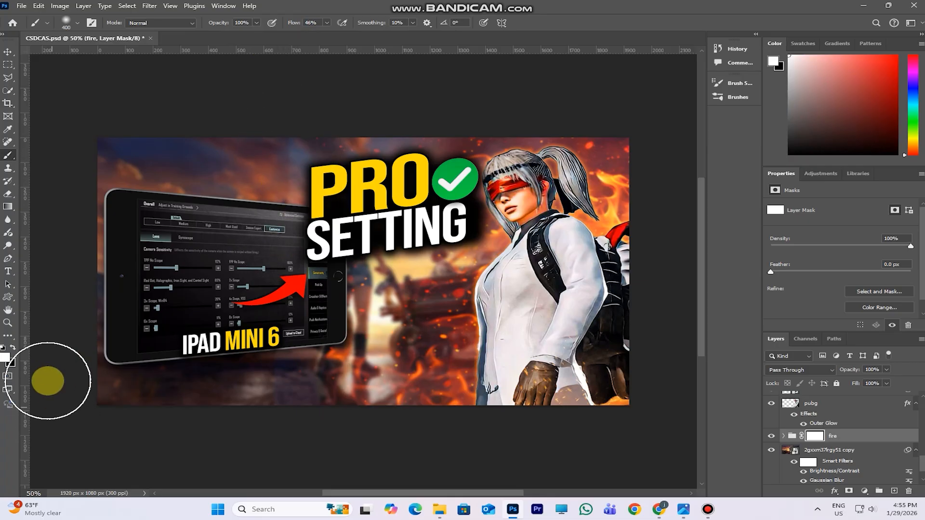
pyautogui.click(13, 346)
pyautogui.moveTo(280, 382); pyautogui.dragTo(284, 361)
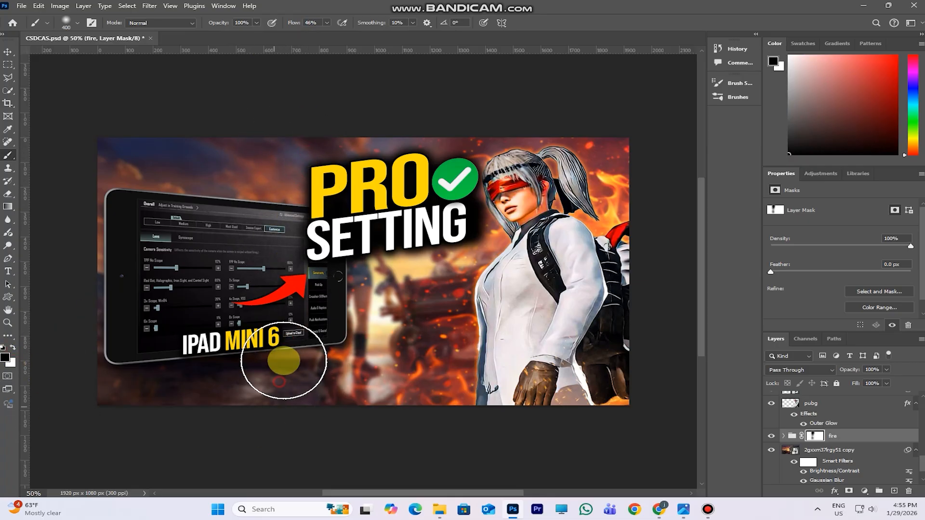
pyautogui.moveTo(313, 198); pyautogui.dragTo(307, 251)
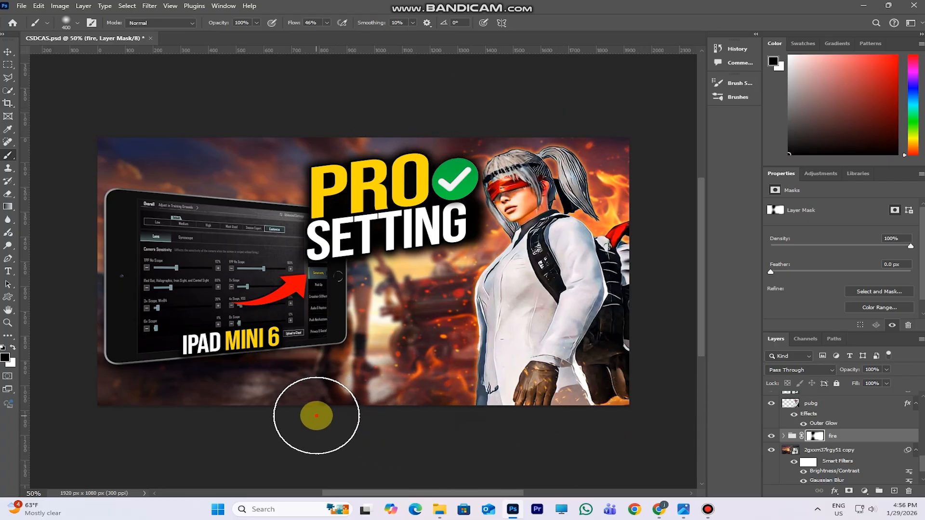
pyautogui.click(9, 52)
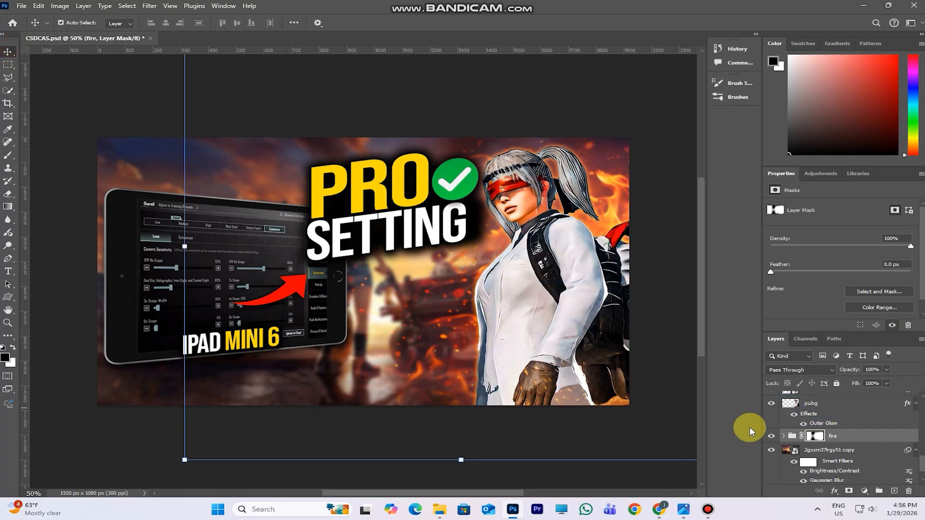
pyautogui.click(424, 80)
pyautogui.scroll(-2, 455, 230)
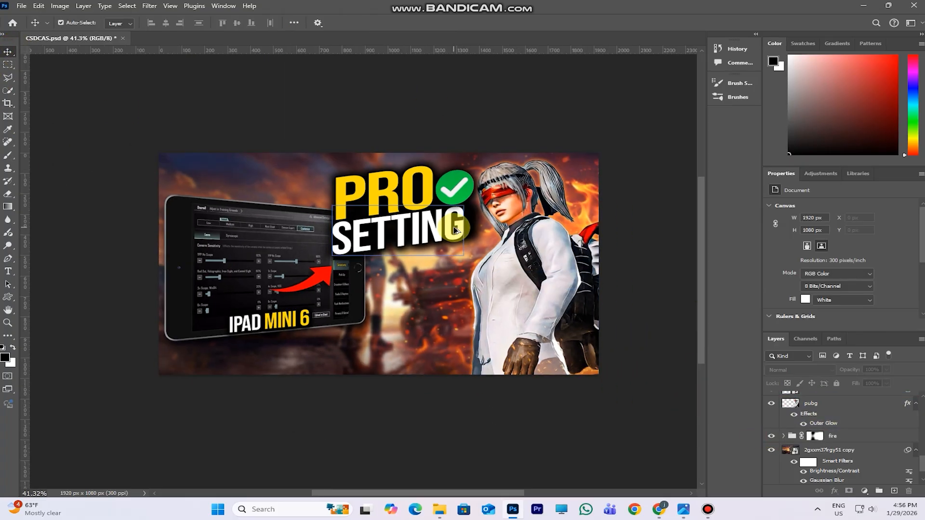
# Add an orange Linear Dodge (Add) Inner Glow effect to the pubg character layer
pyautogui.click(553, 279)
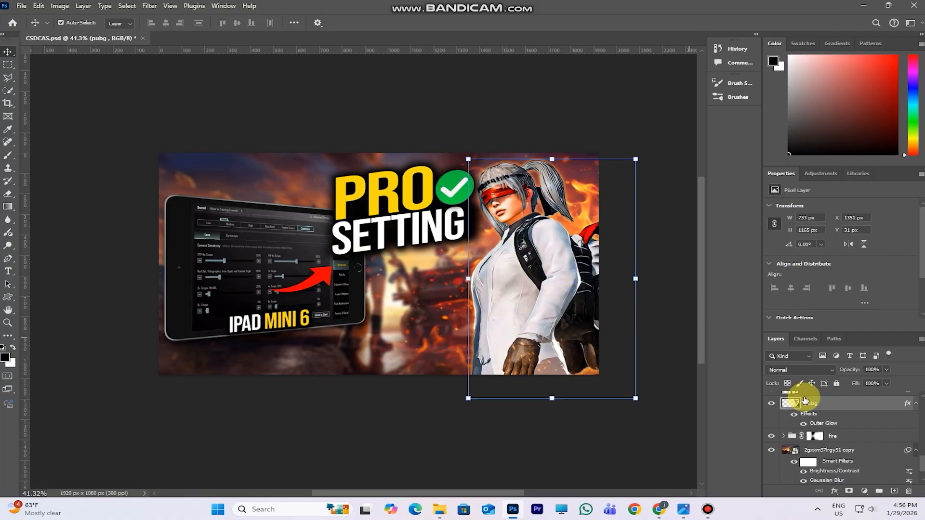
pyautogui.rightClick(846, 404)
pyautogui.click(843, 221)
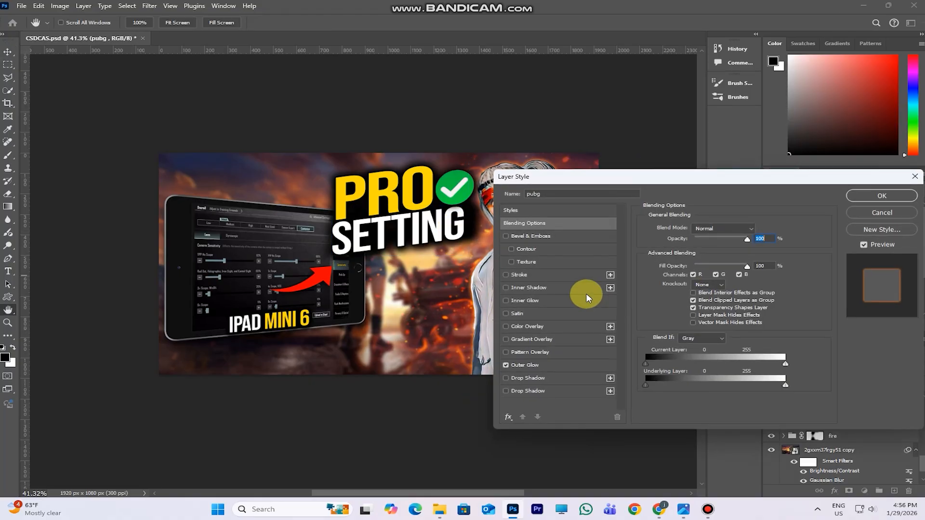
pyautogui.moveTo(599, 185); pyautogui.dragTo(667, 174)
pyautogui.click(609, 291)
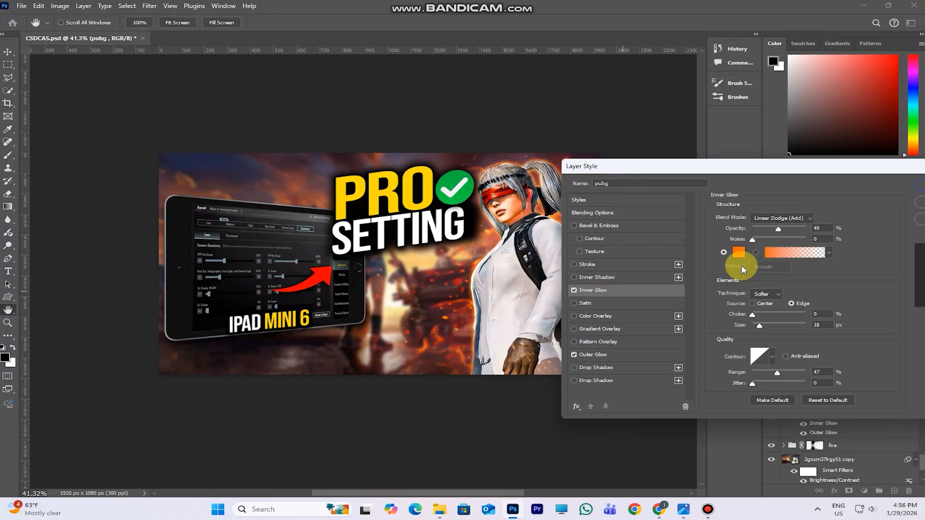
pyautogui.moveTo(735, 174); pyautogui.dragTo(780, 197)
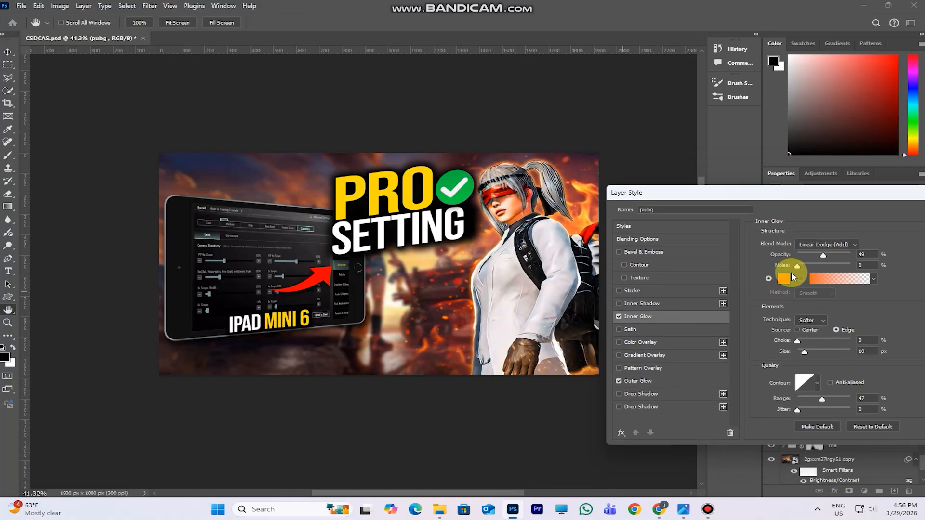
# Set the character's inner glow size to 54 px and its opacity to about 83%, and apply the effect
pyautogui.moveTo(804, 353); pyautogui.dragTo(812, 353)
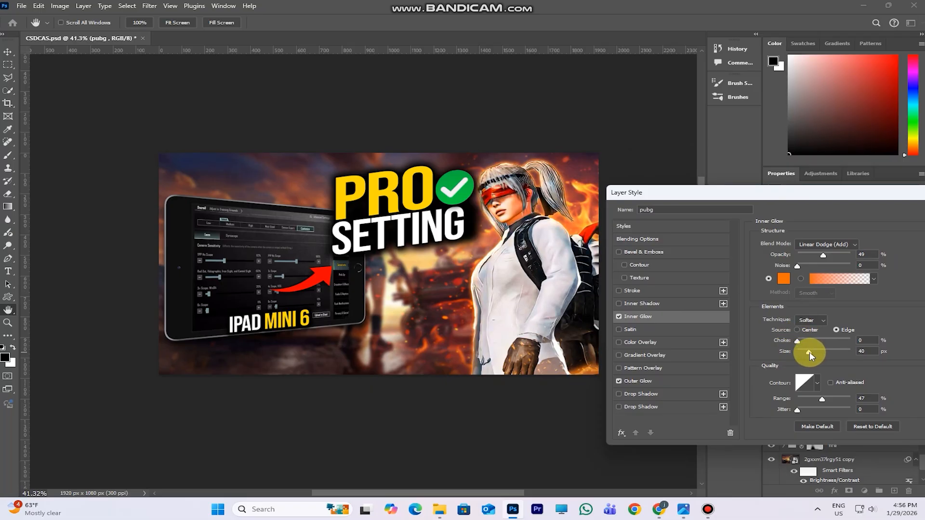
pyautogui.moveTo(827, 258); pyautogui.dragTo(858, 262)
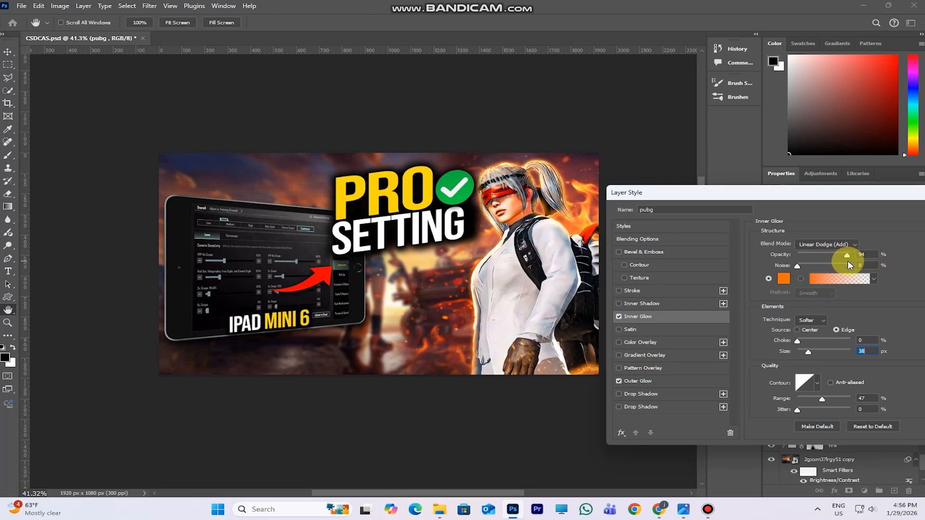
pyautogui.moveTo(849, 266); pyautogui.dragTo(842, 289)
pyautogui.moveTo(811, 354)
pyautogui.mouseDown()
pyautogui.moveTo(824, 354)
pyautogui.moveTo(813, 355)
pyautogui.mouseUp()
pyautogui.moveTo(833, 256); pyautogui.dragTo(839, 259)
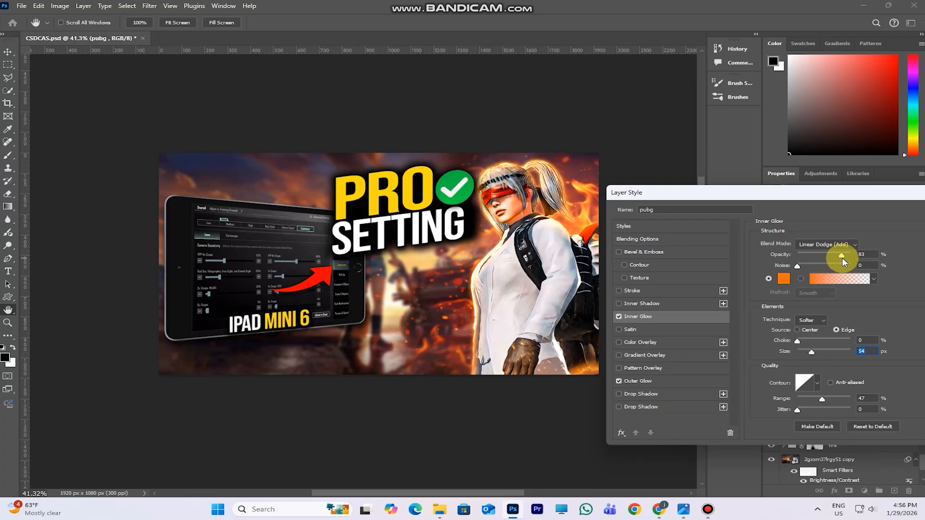
pyautogui.moveTo(849, 194); pyautogui.dragTo(718, 222)
pyautogui.click(865, 239)
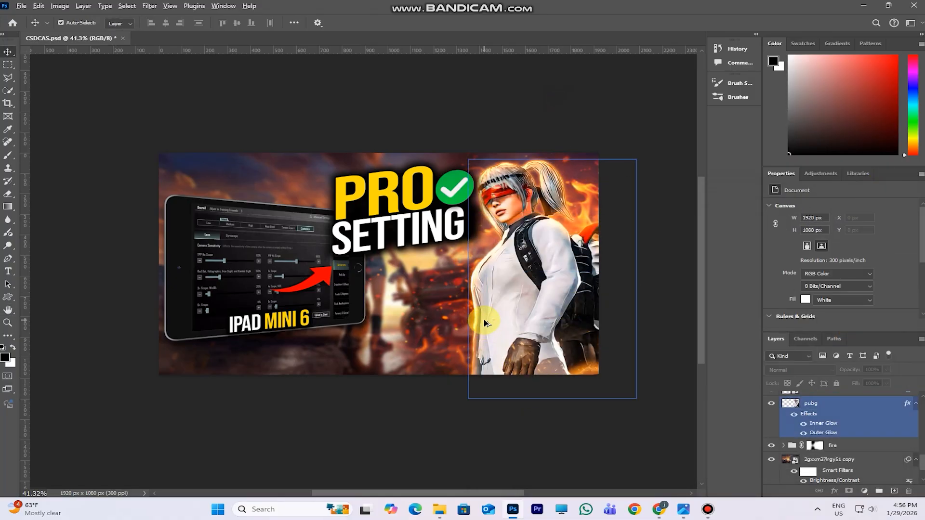
pyautogui.scroll(-1, 484, 321)
pyautogui.scroll(1, 484, 322)
pyautogui.click(446, 138)
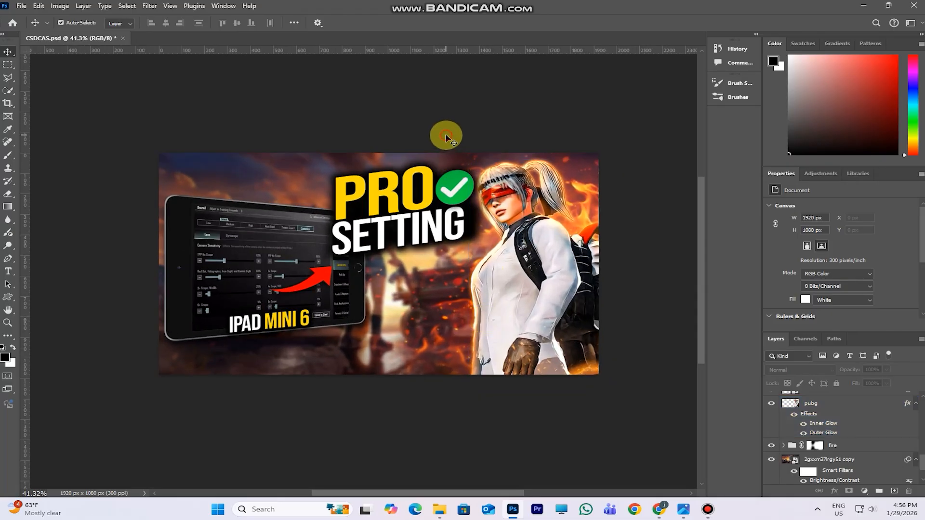
# Place the Meaning-Shocked-Emoji image as an embedded object above the IPAD MINI 6 text layer
pyautogui.scroll(3, 876, 420)
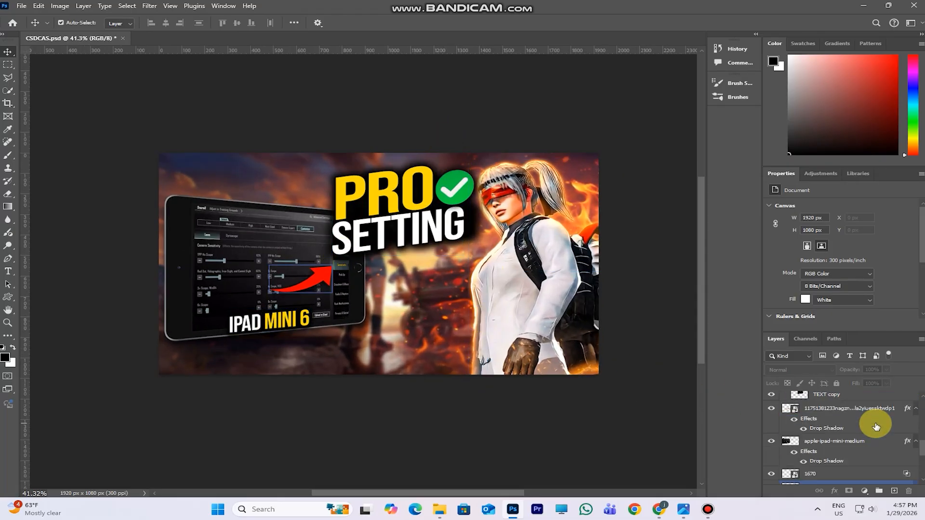
pyautogui.scroll(1, 875, 420)
pyautogui.click(871, 401)
pyautogui.click(21, 5)
pyautogui.click(71, 194)
pyautogui.doubleClick(129, 219)
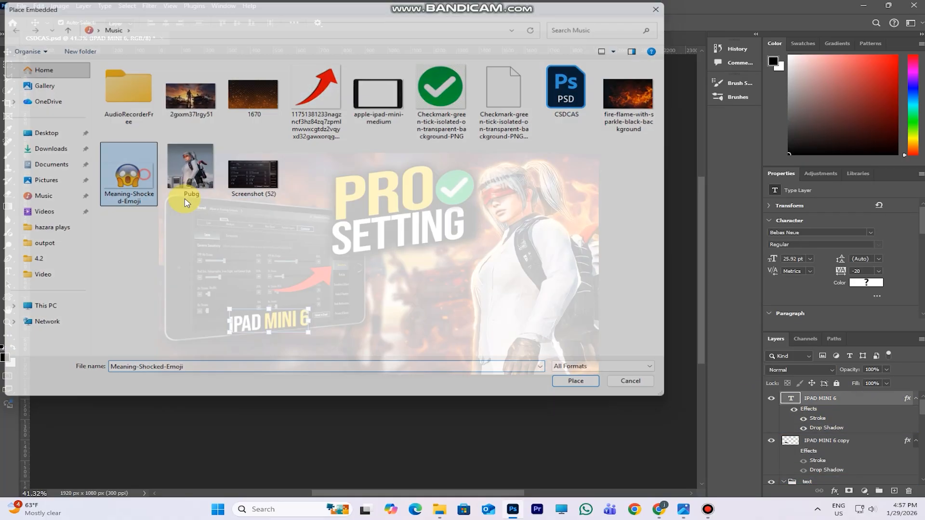
# Scale the shocked emoji to 8.94%, rotate it -7.37° and position it just below the word SETTING
pyautogui.moveTo(586, 169); pyautogui.dragTo(465, 255)
pyautogui.moveTo(451, 280); pyautogui.dragTo(474, 267)
pyautogui.moveTo(502, 317); pyautogui.dragTo(510, 311)
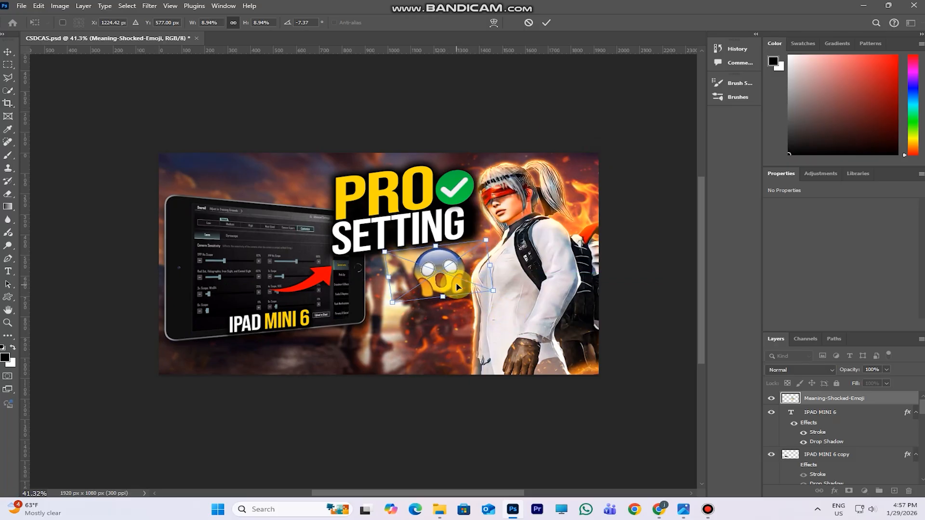
pyautogui.press('Up')
pyautogui.press('Up')
pyautogui.press('Up')
pyautogui.press('Return')
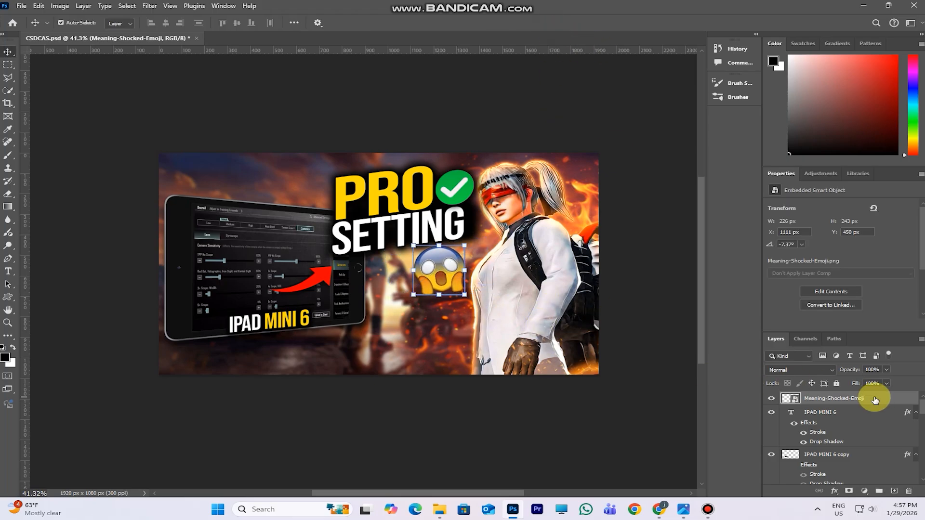
# Add a black Multiply drop shadow to the emoji at 100% opacity, 90° angle, 21 px distance and 17 px size
pyautogui.rightClick(875, 398)
pyautogui.click(841, 178)
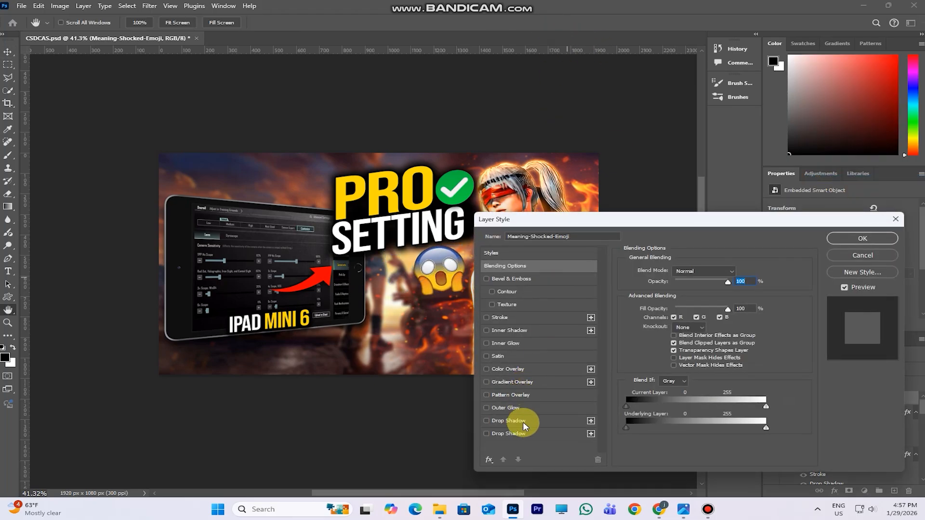
pyautogui.click(529, 434)
pyautogui.moveTo(618, 222); pyautogui.dragTo(655, 224)
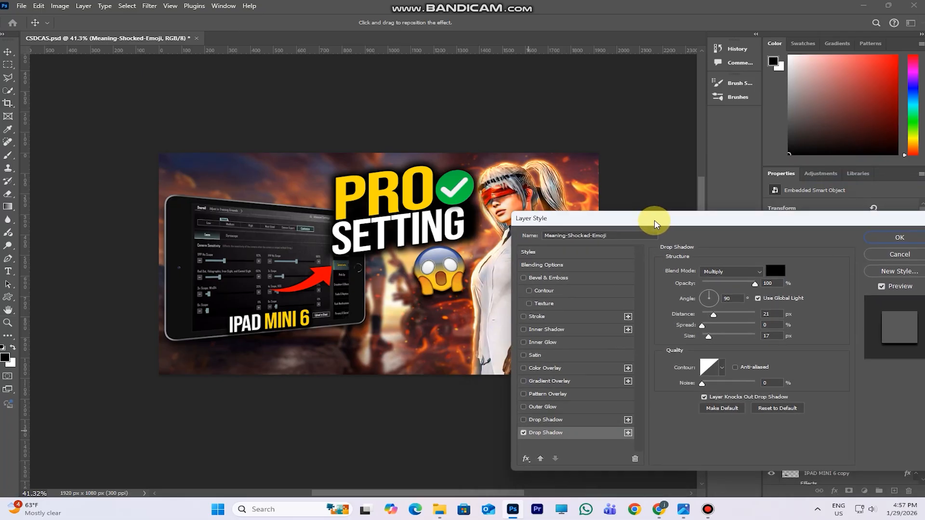
pyautogui.click(535, 432)
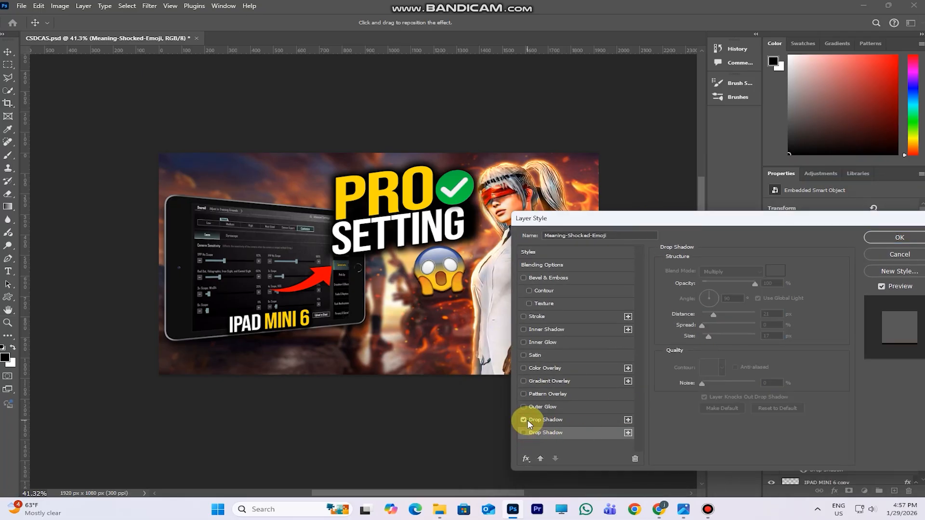
pyautogui.click(525, 421)
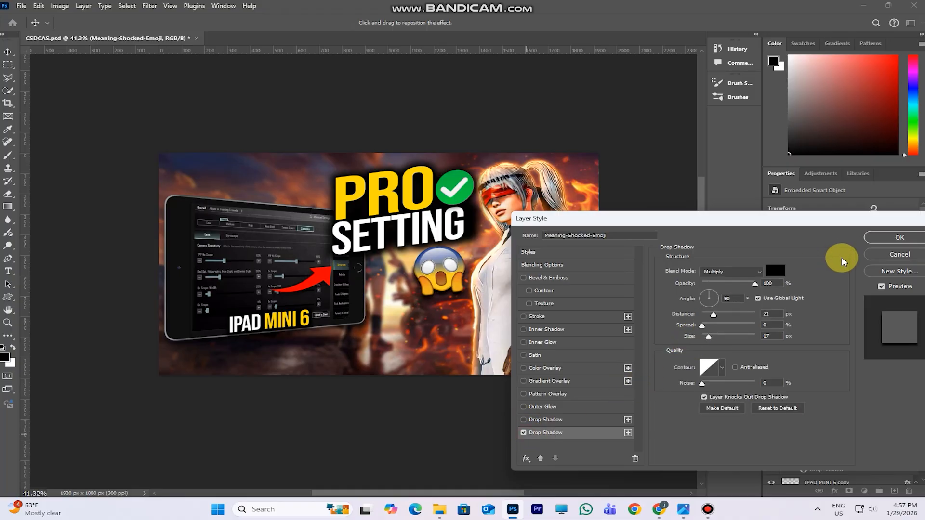
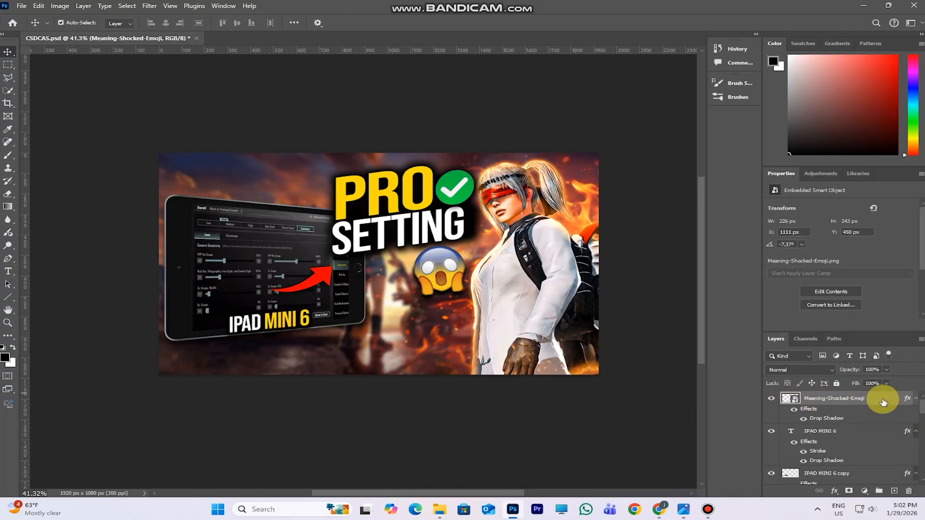
# Draw a horizontal orange line about 593 px long with a 10.14 px stroke beneath the emoji
pyautogui.click(8, 297)
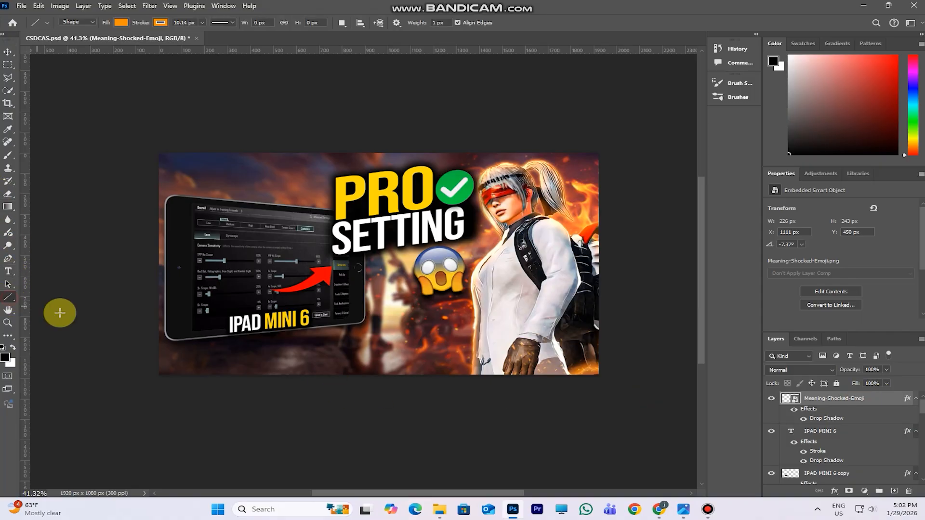
pyautogui.click(155, 25)
pyautogui.moveTo(404, 327)
pyautogui.mouseDown()
pyautogui.moveTo(580, 325)
pyautogui.moveTo(479, 327)
pyautogui.moveTo(498, 335)
pyautogui.mouseUp()
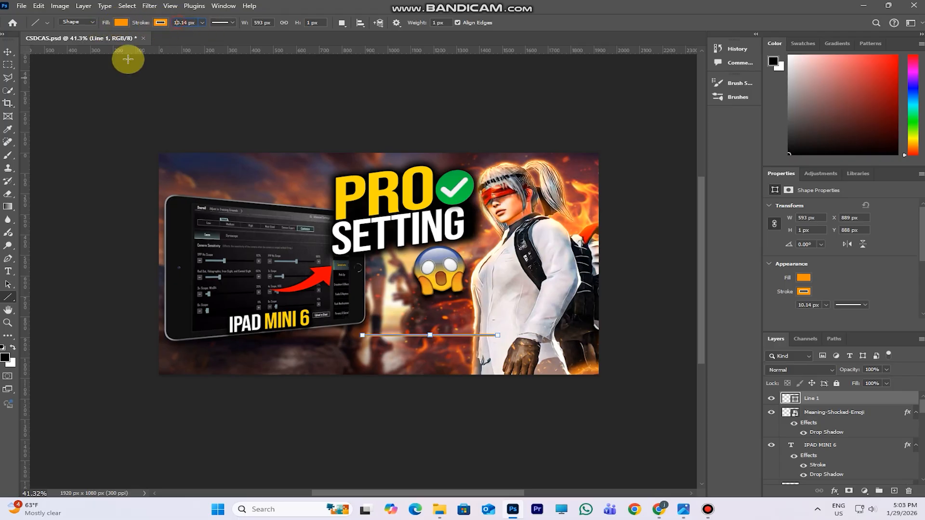
# Reselect the Line 1 layer and rasterize it for use with the Eraser tool
pyautogui.click(8, 52)
pyautogui.click(484, 308)
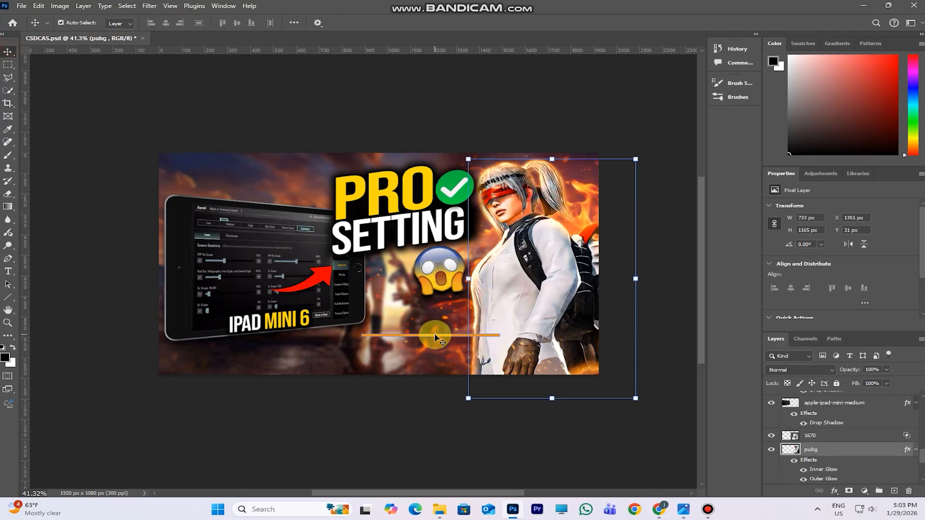
pyautogui.moveTo(819, 449); pyautogui.dragTo(850, 418)
pyautogui.scroll(5, 891, 424)
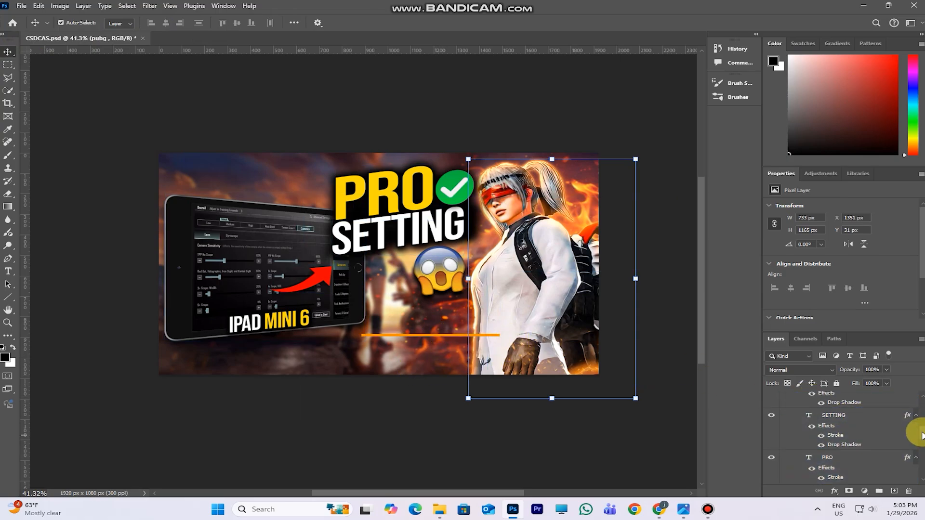
pyautogui.click(886, 400)
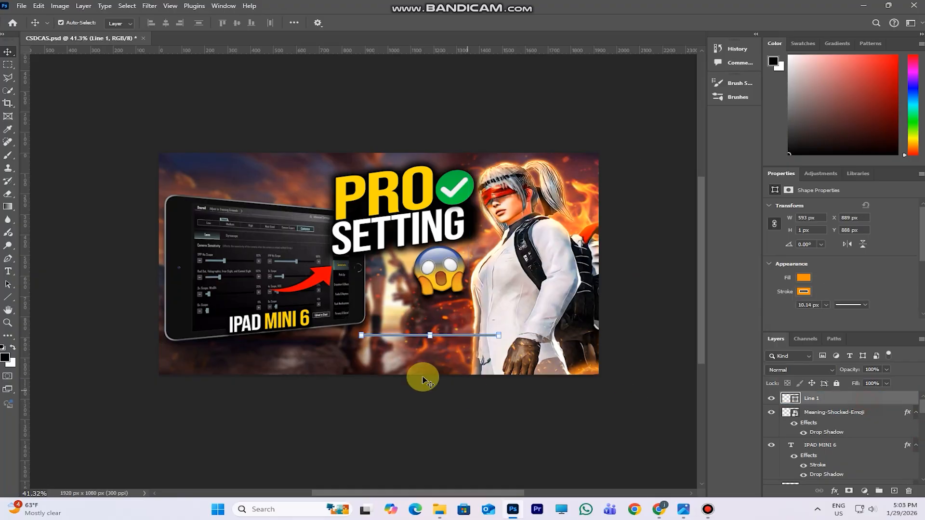
pyautogui.click(8, 193)
pyautogui.click(362, 336)
pyautogui.press('Return')
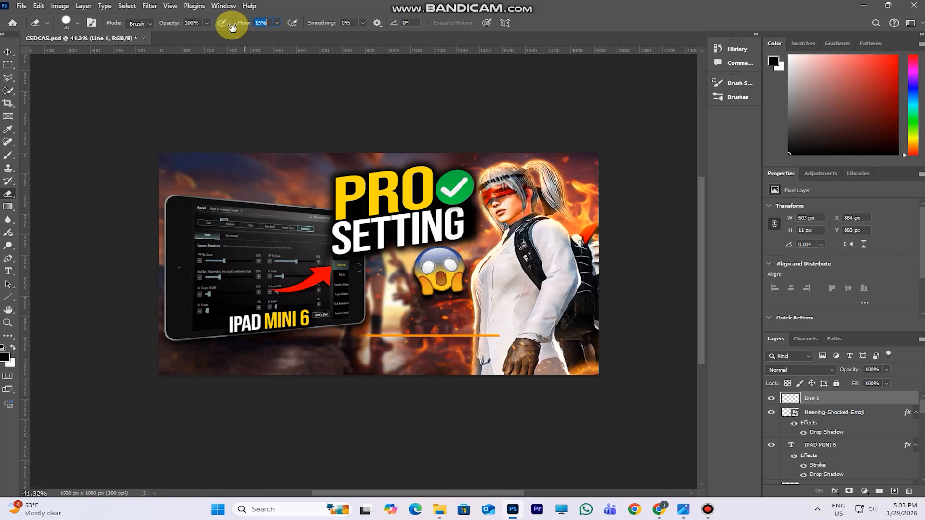
# Fade the ends of the orange line with a 175 px eraser at 12% flow
pyautogui.write('12')
pyautogui.press('Return')
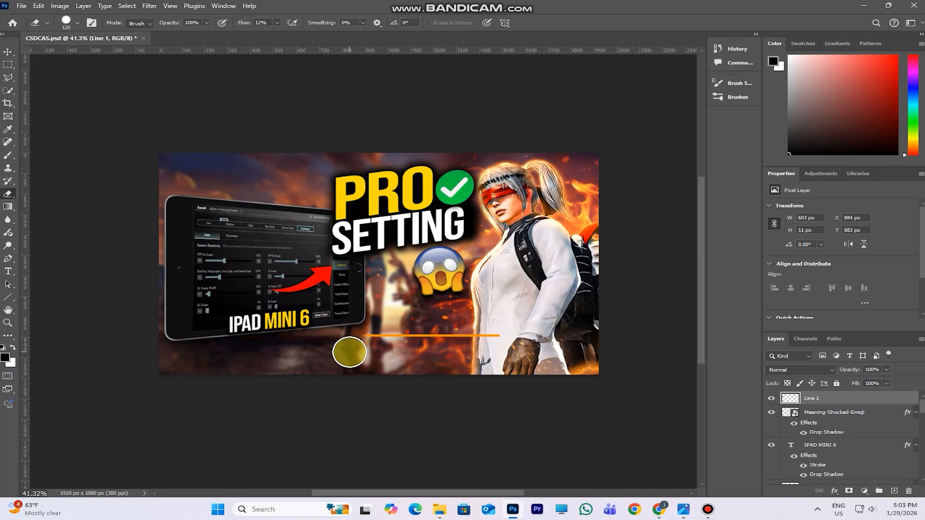
pyautogui.scroll(4, 366, 358)
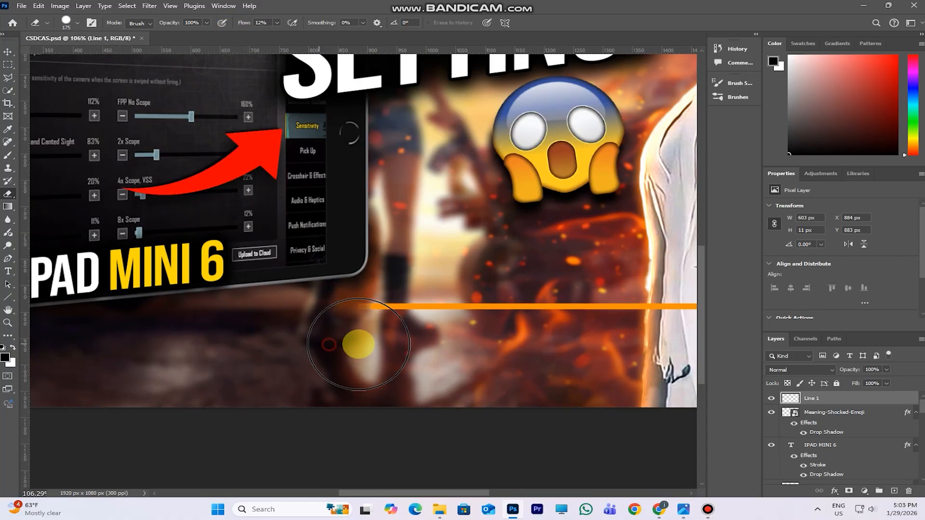
pyautogui.click(312, 304)
pyautogui.moveTo(312, 305)
pyautogui.mouseDown()
pyautogui.moveTo(334, 323)
pyautogui.moveTo(386, 310)
pyautogui.moveTo(325, 330)
pyautogui.mouseUp()
pyautogui.scroll(-2, 283, 326)
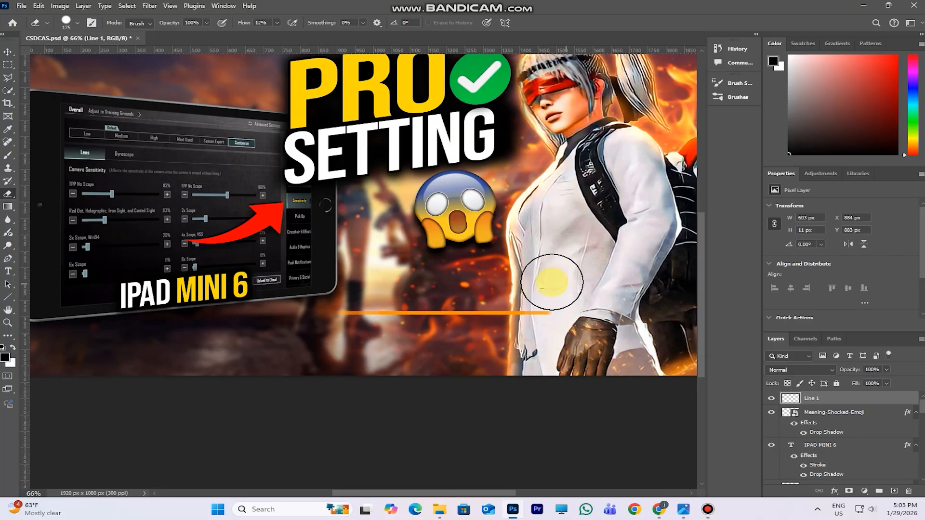
pyautogui.click(312, 284)
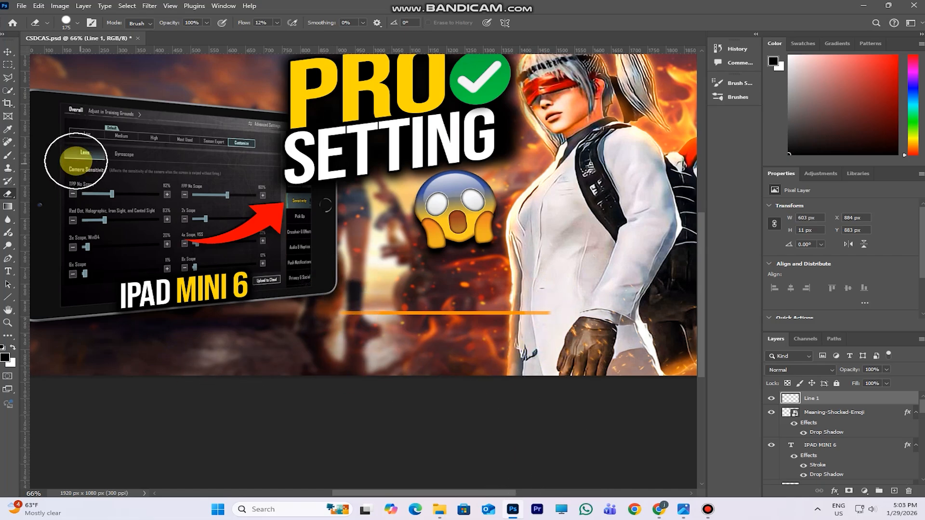
# Duplicate the Line 1 layer and move the copy straight down to Y 1008 px, parallel to the original line
pyautogui.click(9, 52)
pyautogui.scroll(-2, 295, 269)
pyautogui.click(877, 406)
pyautogui.moveTo(877, 406); pyautogui.dragTo(894, 490)
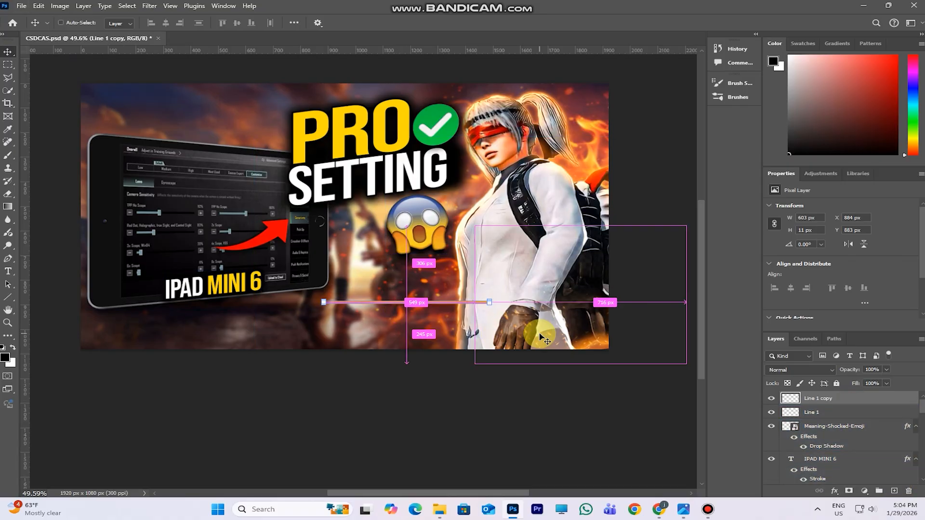
pyautogui.moveTo(424, 303); pyautogui.dragTo(424, 337)
pyautogui.click(544, 23)
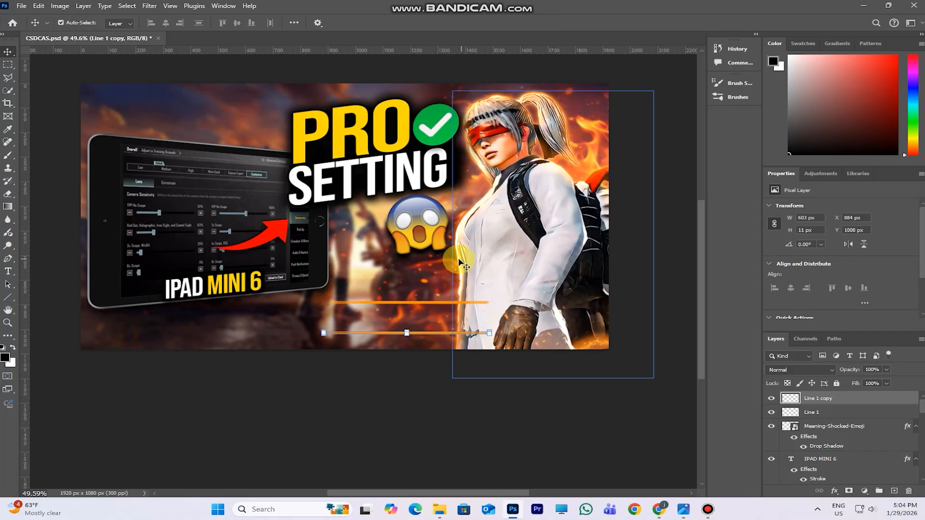
# Create a new empty layer between Line 1 and Line 1 copy and switch to the Brush tool
pyautogui.click(516, 352)
pyautogui.click(859, 411)
pyautogui.scroll(3, 859, 412)
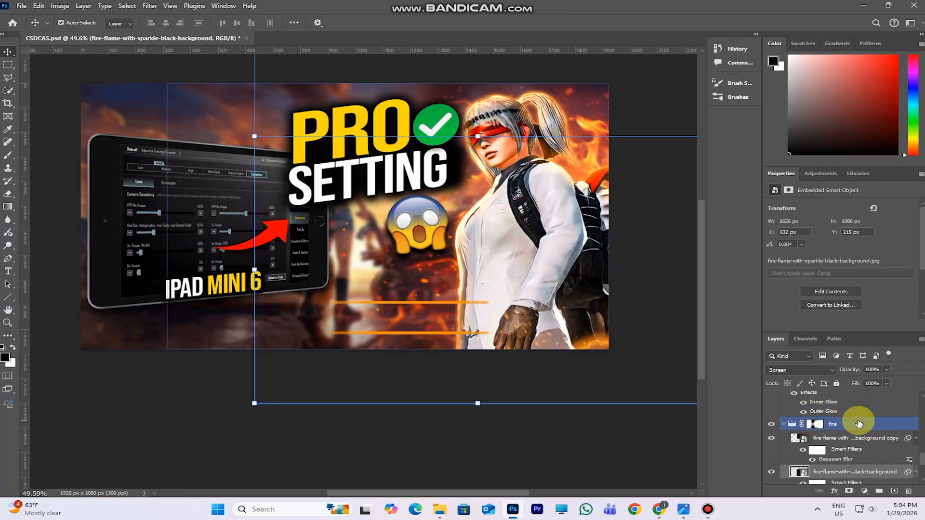
pyautogui.click(849, 426)
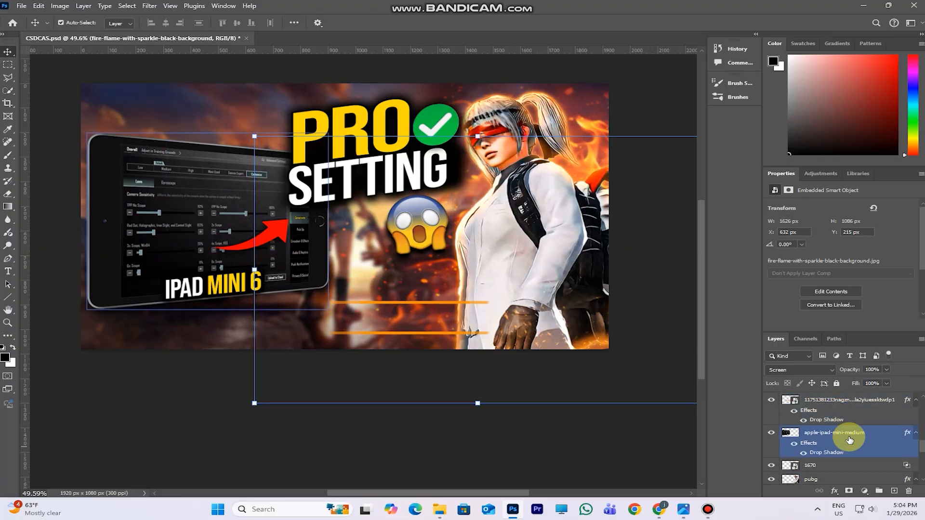
pyautogui.scroll(2, 828, 420)
pyautogui.scroll(5, 910, 424)
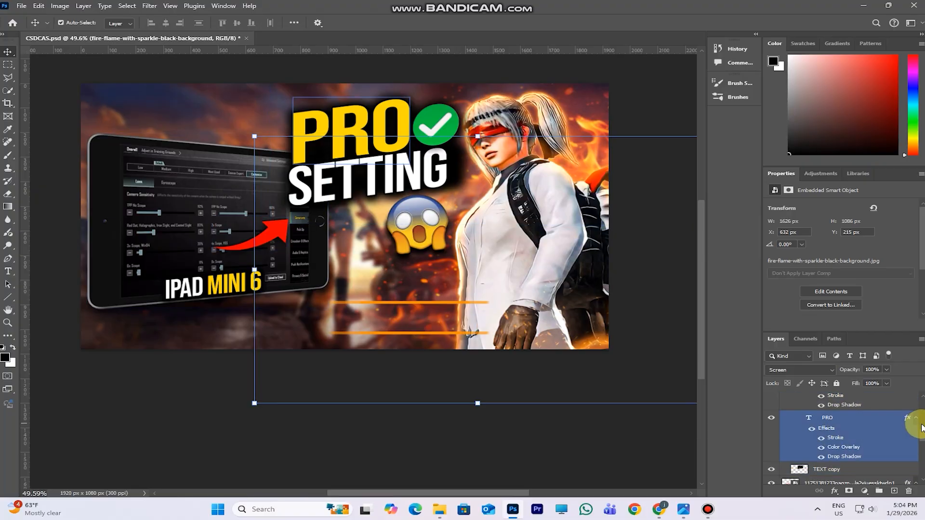
pyautogui.click(846, 412)
pyautogui.click(878, 496)
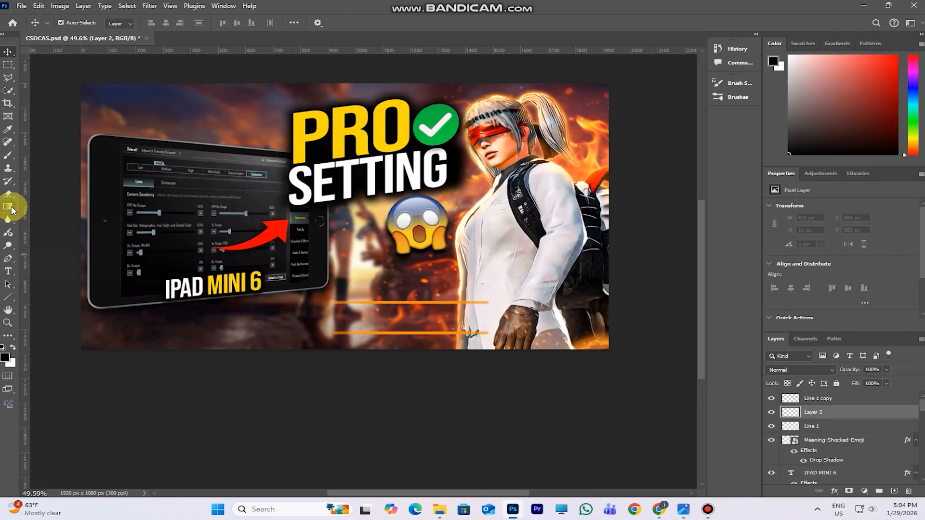
pyautogui.click(8, 156)
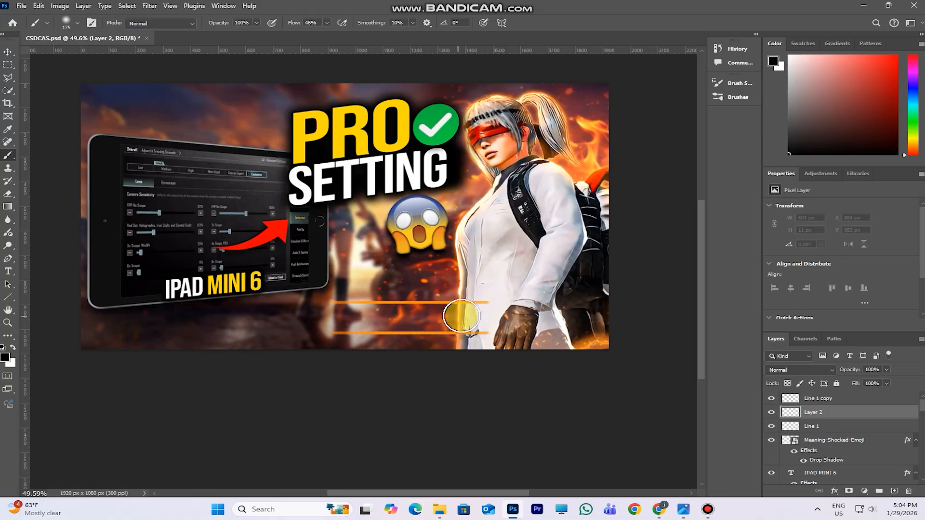
# Paint soft black shading on Layer 2 between the two orange lines with a brush at 16% flow, and compare it on and off
pyautogui.moveTo(402, 316)
pyautogui.mouseDown()
pyautogui.moveTo(351, 328)
pyautogui.moveTo(504, 316)
pyautogui.moveTo(404, 340)
pyautogui.moveTo(416, 314)
pyautogui.moveTo(336, 322)
pyautogui.moveTo(496, 331)
pyautogui.moveTo(418, 316)
pyautogui.moveTo(451, 321)
pyautogui.moveTo(416, 329)
pyautogui.moveTo(426, 317)
pyautogui.moveTo(479, 325)
pyautogui.moveTo(440, 326)
pyautogui.moveTo(437, 315)
pyautogui.moveTo(361, 337)
pyautogui.mouseUp()
pyautogui.hotkey('ctrl', 'z')
pyautogui.moveTo(324, 23); pyautogui.dragTo(289, 23)
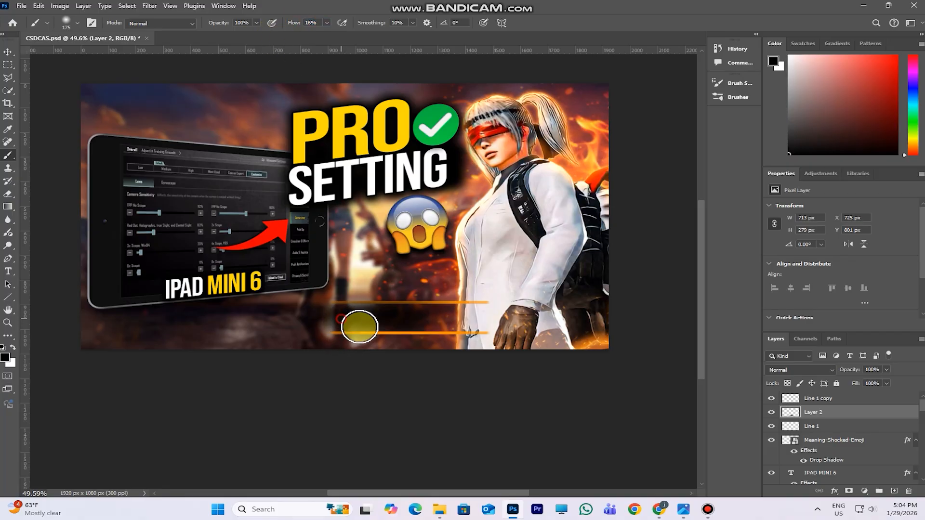
pyautogui.click(360, 297)
pyautogui.click(437, 322)
pyautogui.click(443, 333)
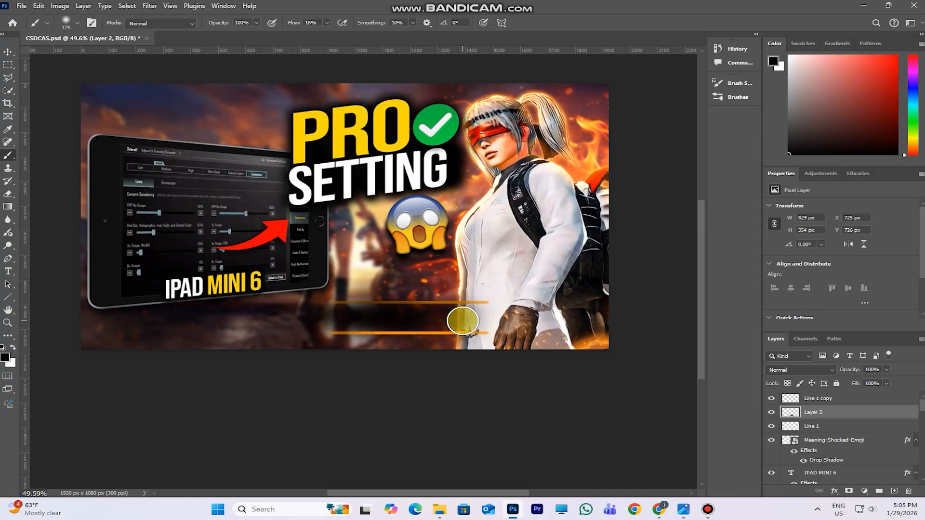
pyautogui.moveTo(459, 324)
pyautogui.mouseDown()
pyautogui.moveTo(425, 328)
pyautogui.moveTo(482, 325)
pyautogui.moveTo(435, 308)
pyautogui.moveTo(467, 318)
pyautogui.moveTo(223, 314)
pyautogui.moveTo(377, 336)
pyautogui.moveTo(374, 324)
pyautogui.moveTo(217, 330)
pyautogui.moveTo(356, 357)
pyautogui.moveTo(354, 367)
pyautogui.moveTo(352, 351)
pyautogui.moveTo(456, 323)
pyautogui.mouseUp()
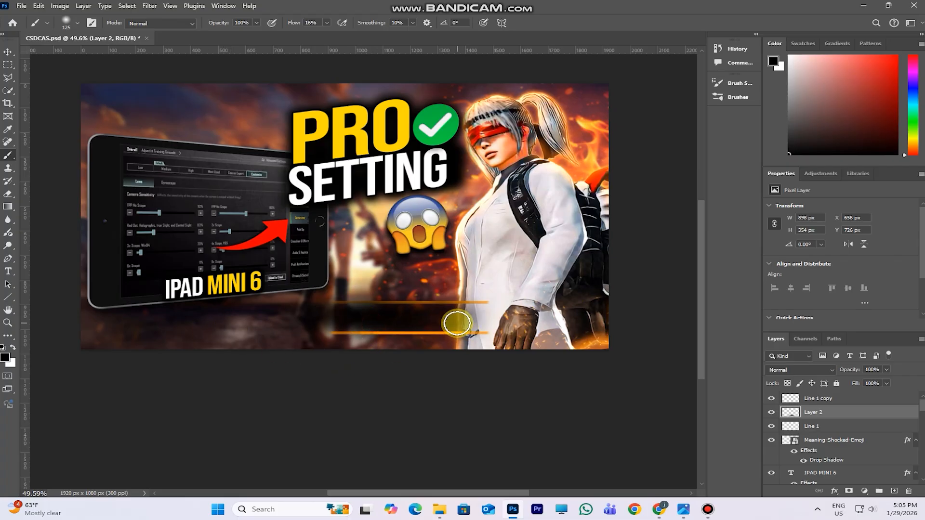
pyautogui.scroll(-2, 400, 318)
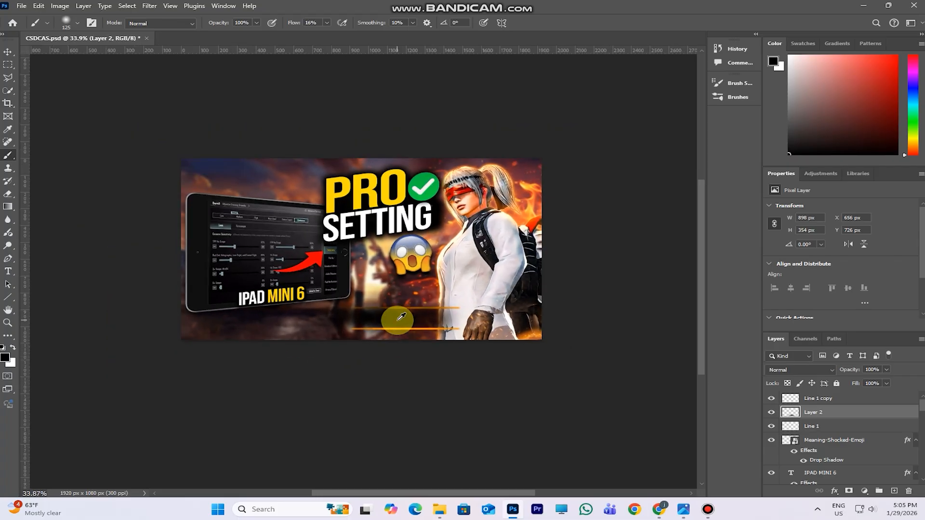
pyautogui.scroll(1, 400, 318)
pyautogui.click(772, 412)
pyautogui.click(773, 413)
pyautogui.click(773, 412)
pyautogui.click(773, 412)
# Add the white text "NEW UPDATE 4.2" in Bebas Neue Regular on a new layer above Line 1 copy, between the orange lines
pyautogui.click(9, 52)
pyautogui.click(848, 401)
pyautogui.click(850, 412)
pyautogui.click(847, 398)
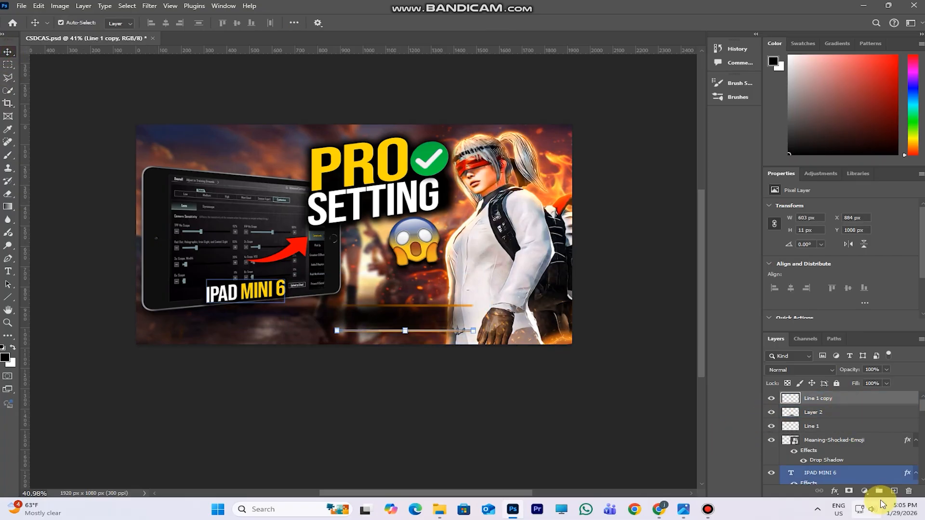
pyautogui.click(8, 272)
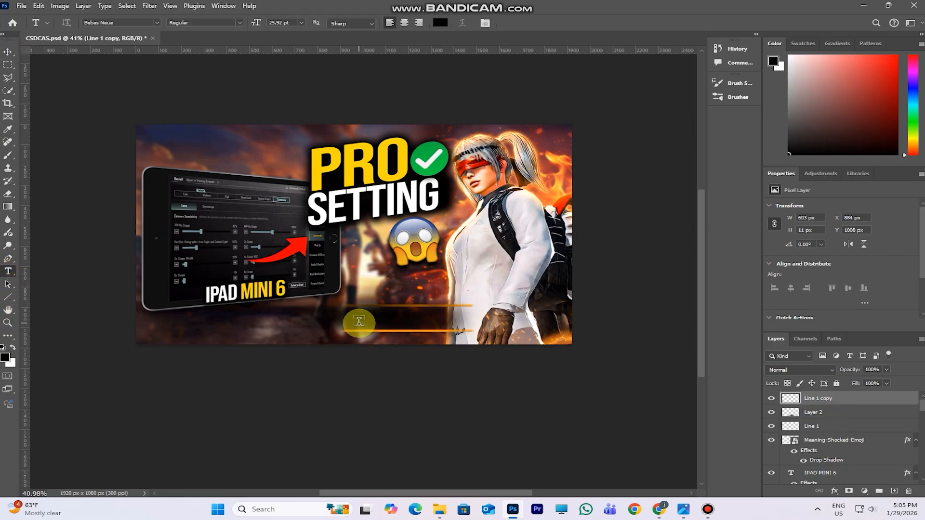
pyautogui.click(13, 347)
pyautogui.click(359, 322)
pyautogui.press('BackSpace')
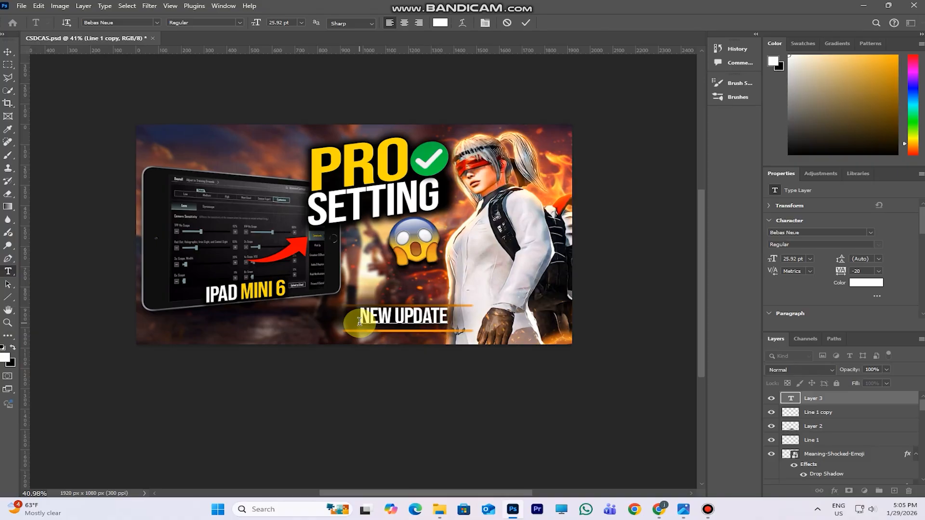
pyautogui.write('NEW UPDATE 4.2')
pyautogui.click(529, 23)
# Centre the "NEW UPDATE 4.2" text between the two orange lines and deselect it
pyautogui.click(7, 51)
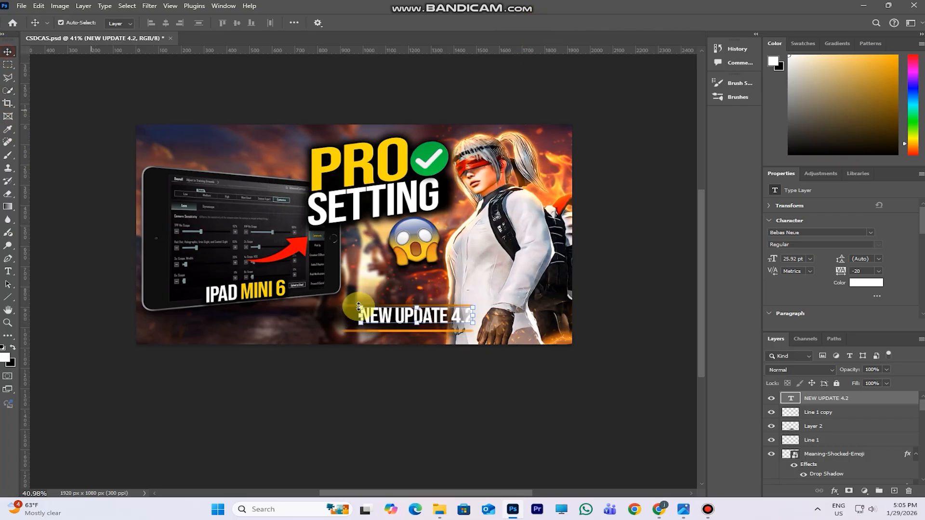
pyautogui.moveTo(434, 321); pyautogui.dragTo(429, 321)
pyautogui.click(488, 381)
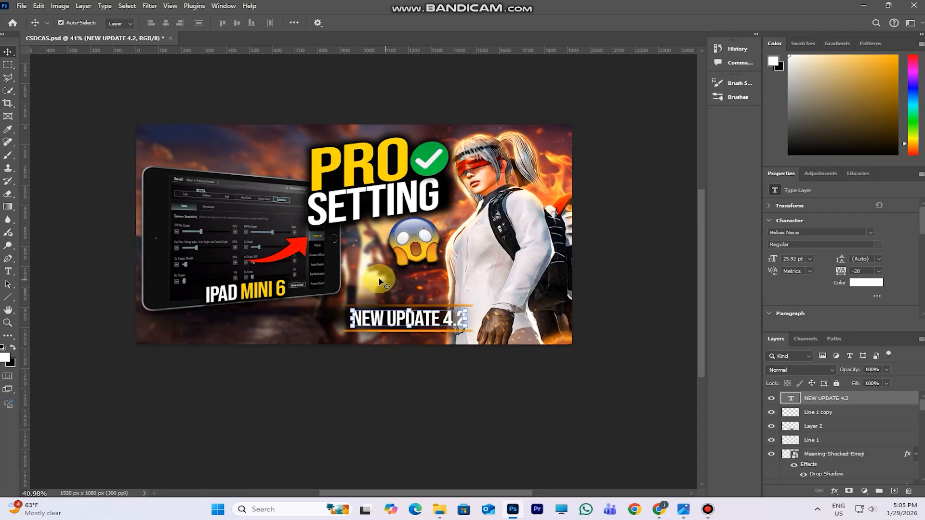
# Recolour the words "NEW UPDATE" yellow (ffd905) by sampling the PRO title, leaving "4.2" white
pyautogui.click(9, 271)
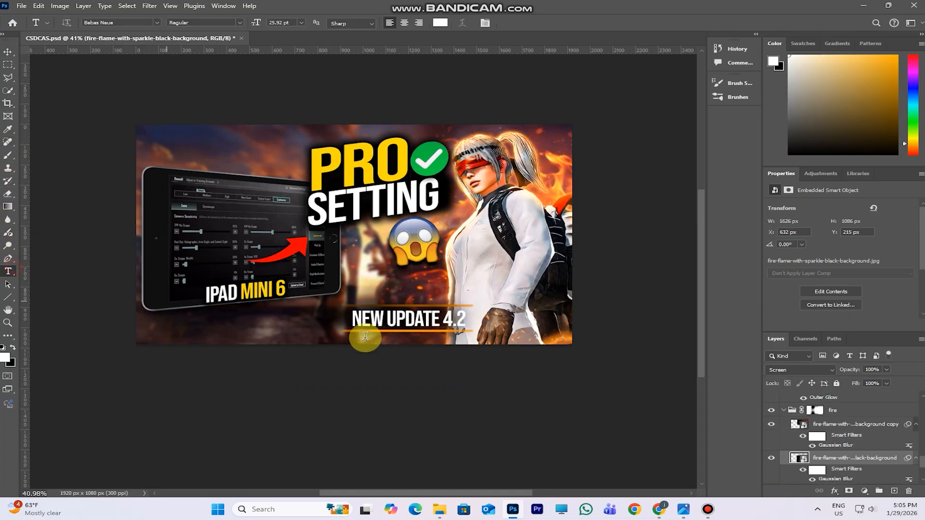
pyautogui.moveTo(439, 321); pyautogui.dragTo(351, 318)
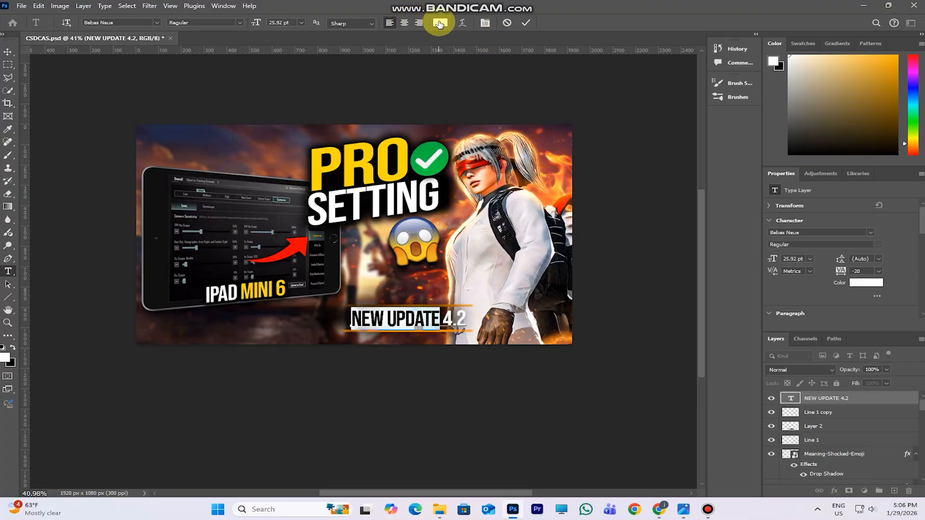
pyautogui.click(440, 23)
pyautogui.click(348, 177)
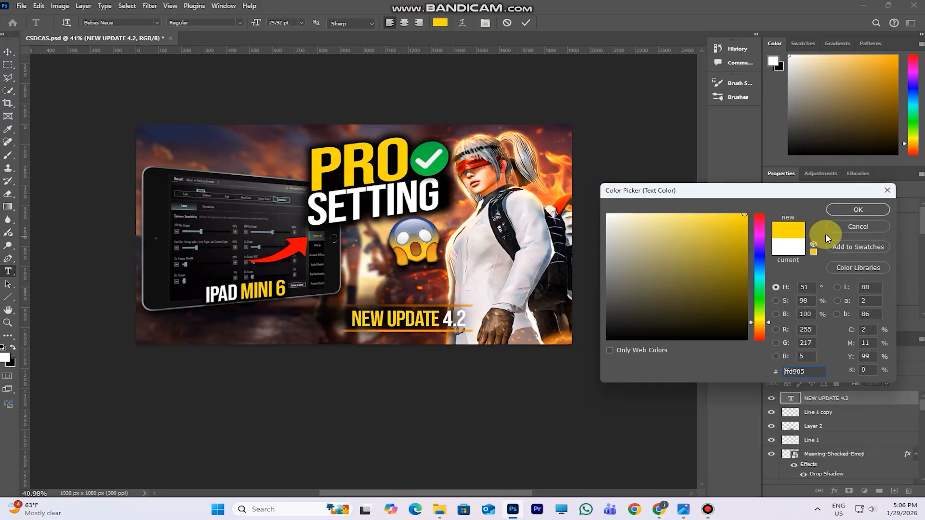
pyautogui.click(853, 211)
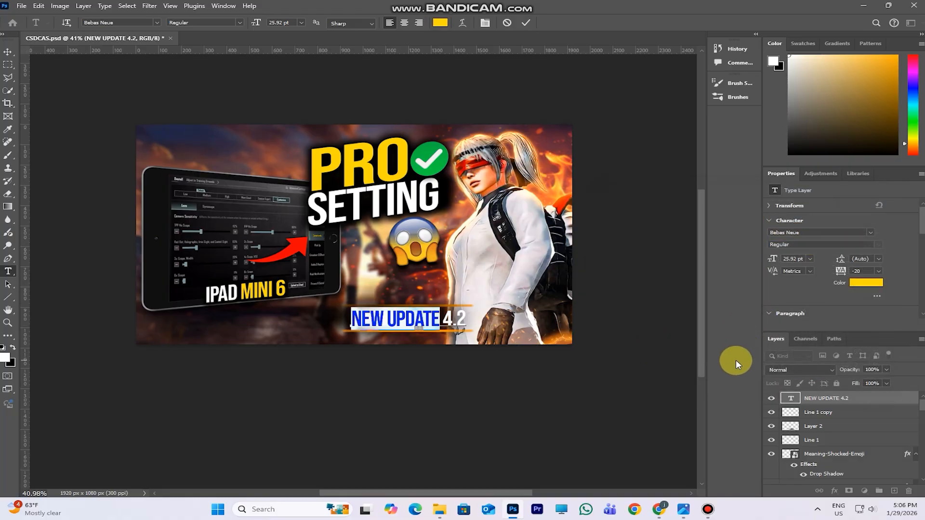
pyautogui.click(525, 23)
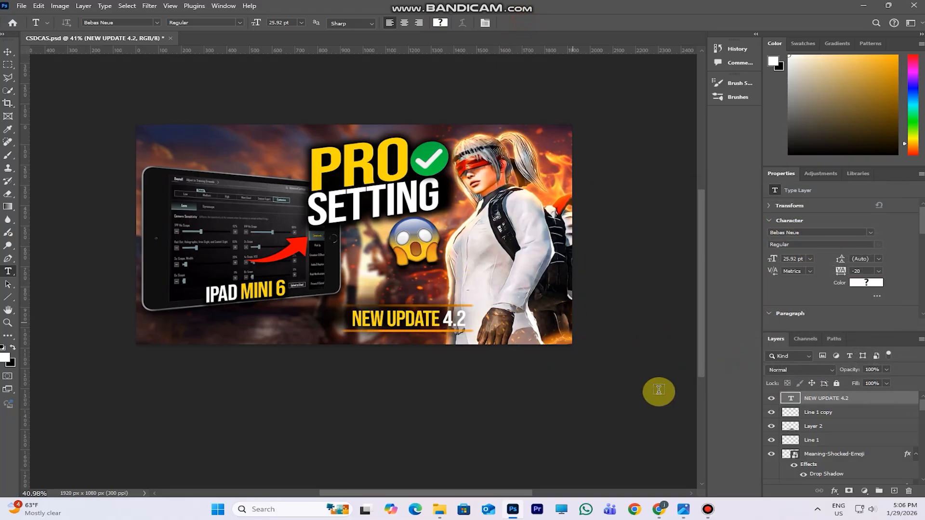
# Give the NEW UPDATE 4.2 text a drop shadow and a 6 px black outside stroke
pyautogui.rightClick(884, 400)
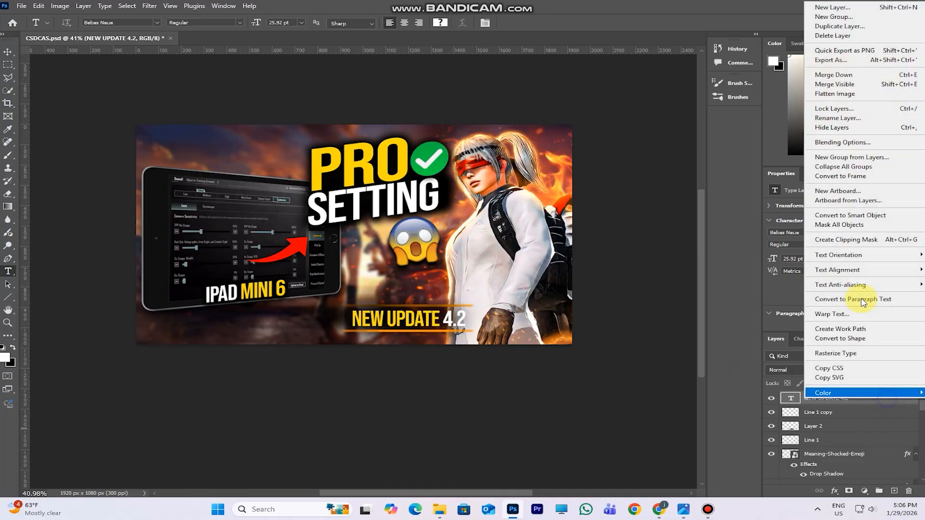
pyautogui.click(854, 144)
pyautogui.click(535, 431)
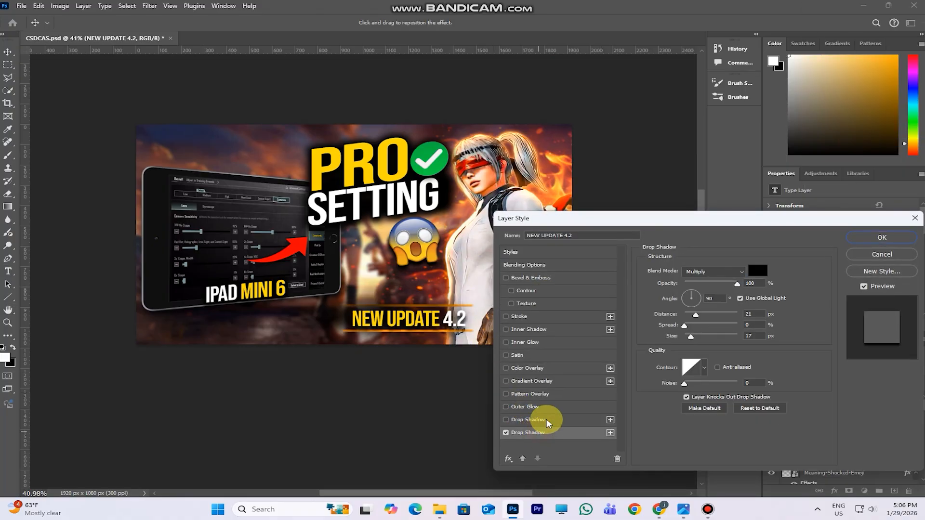
pyautogui.click(545, 316)
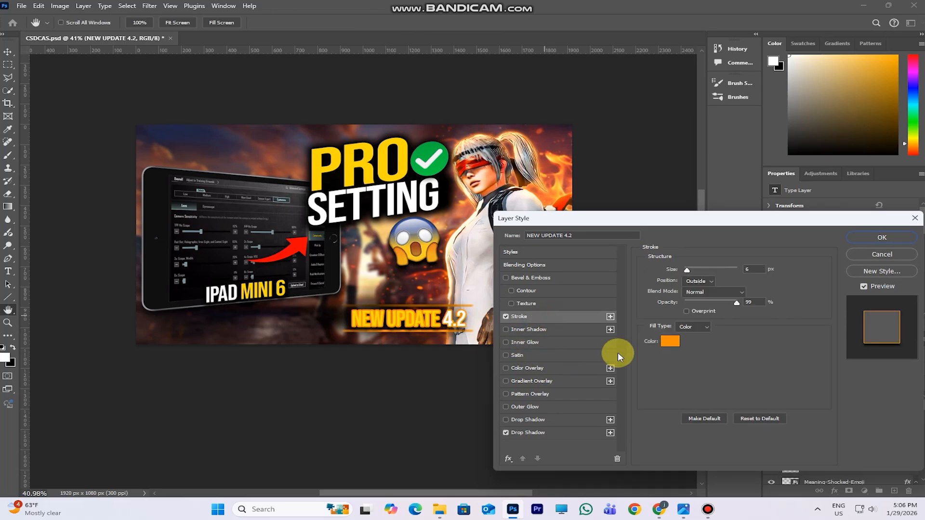
pyautogui.click(668, 341)
pyautogui.moveTo(694, 302); pyautogui.dragTo(626, 323)
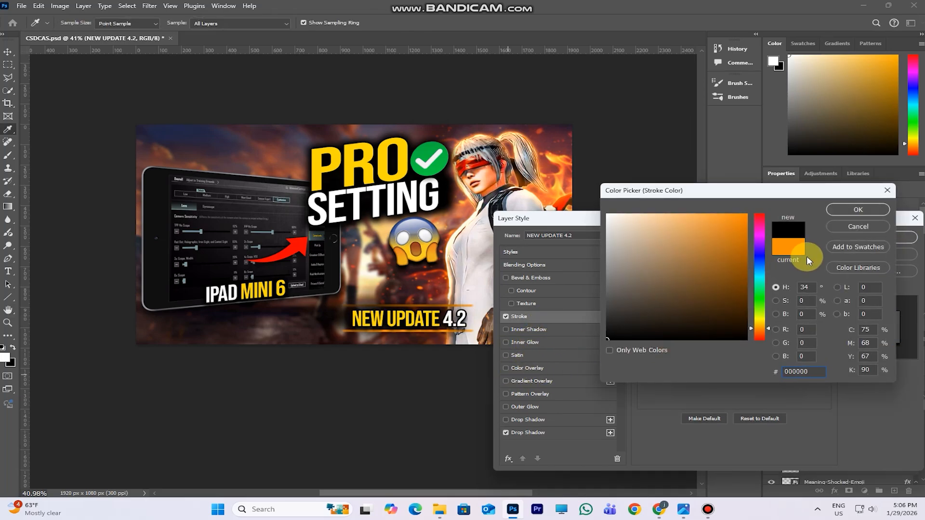
pyautogui.click(855, 208)
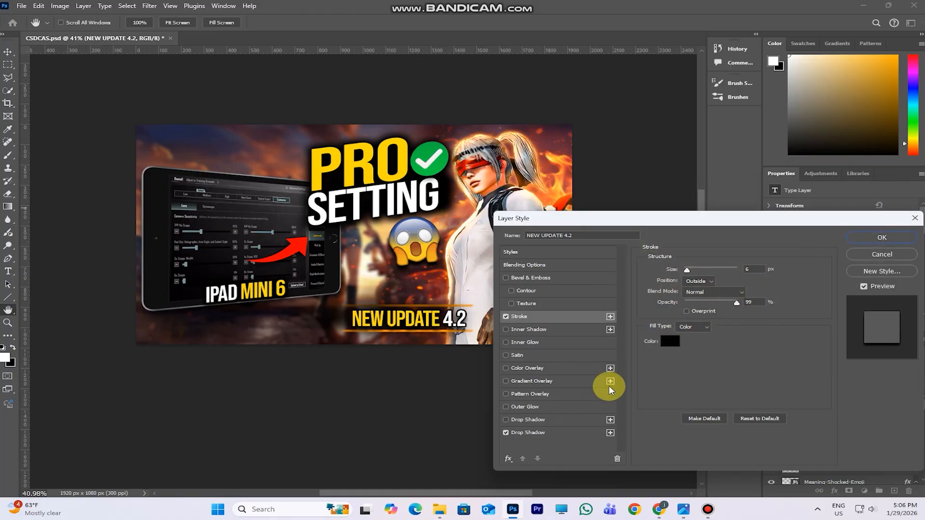
pyautogui.click(882, 238)
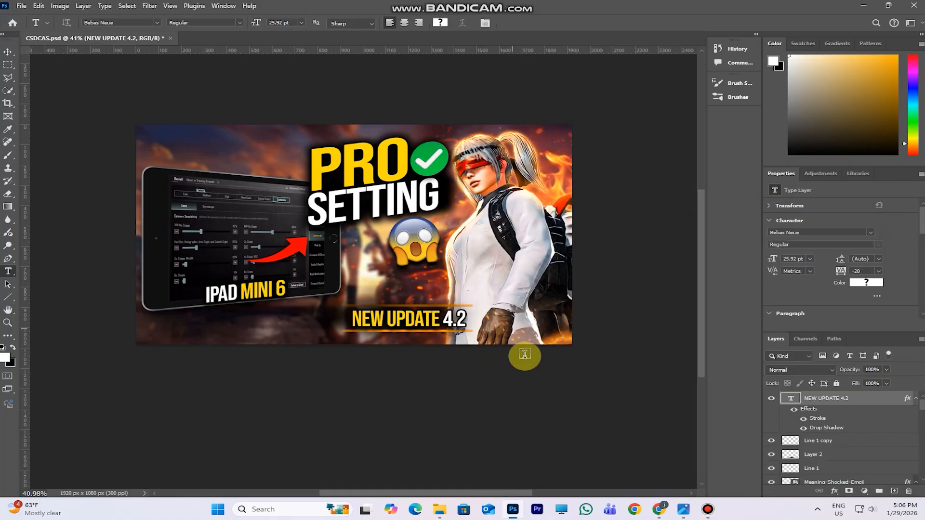
pyautogui.click(9, 53)
pyautogui.click(458, 378)
# Stamp all visible layers into a merged layer above NEW UPDATE 4.2 and keep it visible
pyautogui.scroll(-2, 458, 378)
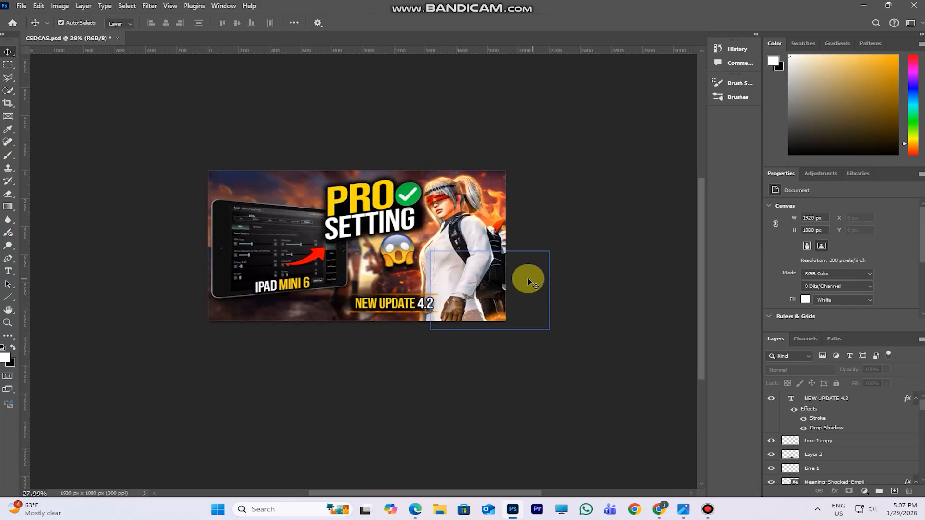
pyautogui.scroll(2, 529, 282)
pyautogui.click(879, 403)
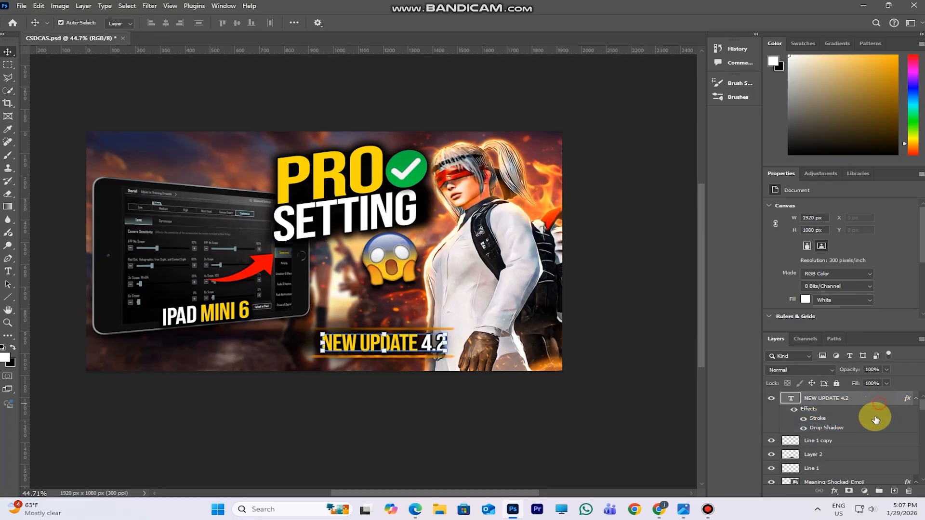
pyautogui.hotkey('ctrl', 'shift', 'alt', 'e')
pyautogui.click(771, 398)
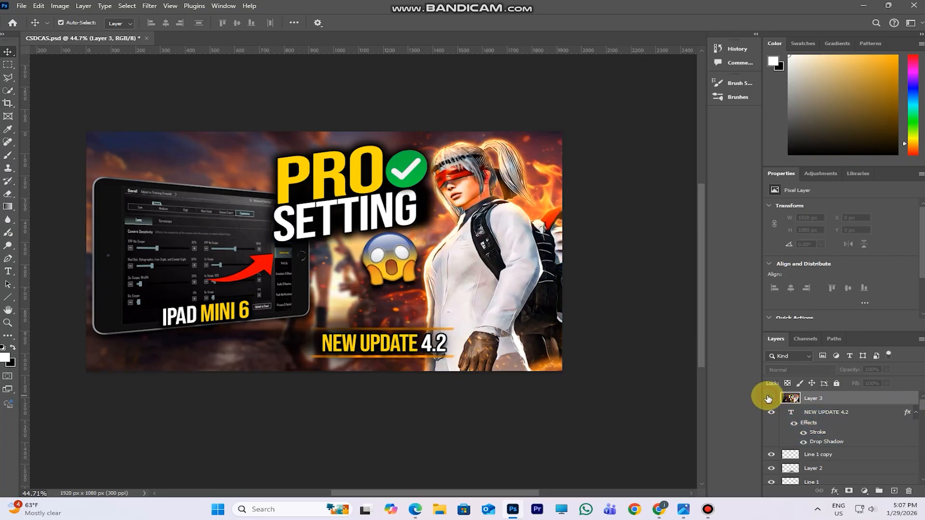
pyautogui.click(770, 399)
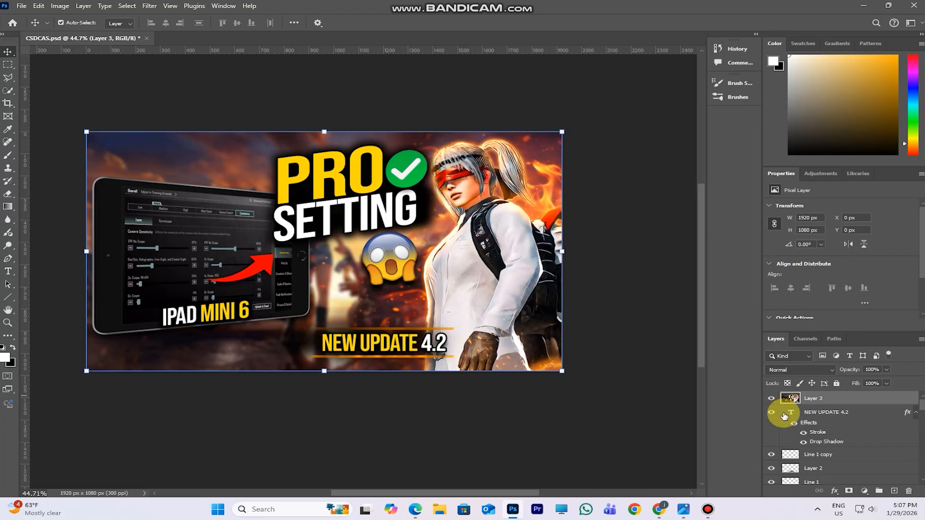
# Apply a Vibrance adjustment to the merged Layer 3 with vibrance +15 and saturation +5
pyautogui.click(67, 6)
pyautogui.moveTo(81, 33)
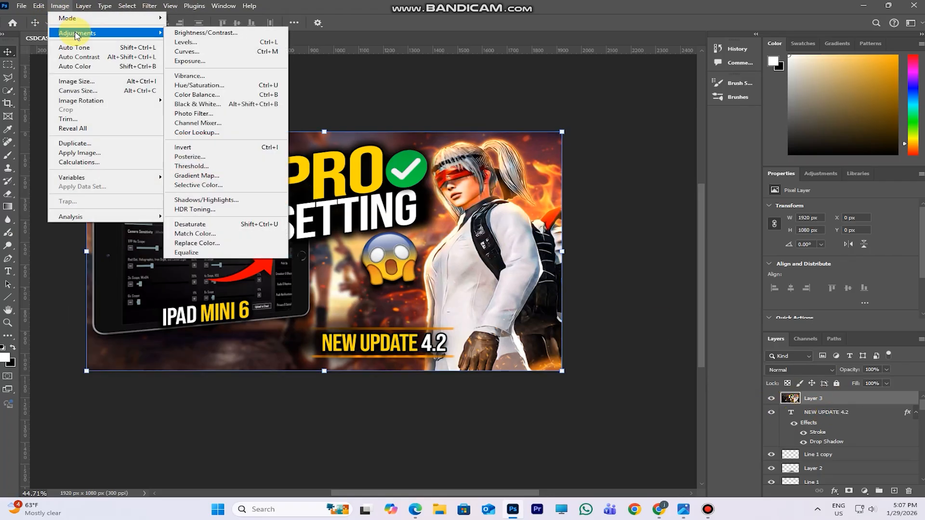
pyautogui.click(202, 75)
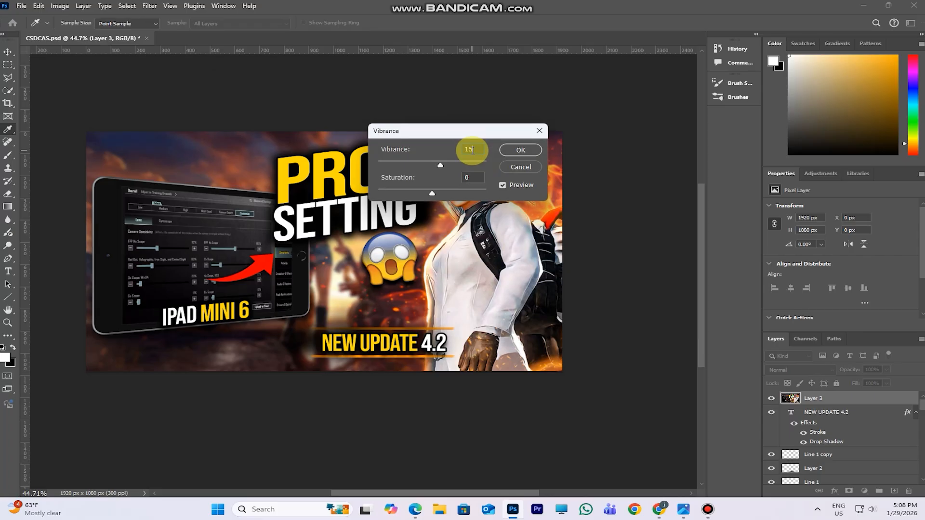
pyautogui.write('15')
pyautogui.doubleClick(471, 178)
pyautogui.write('5')
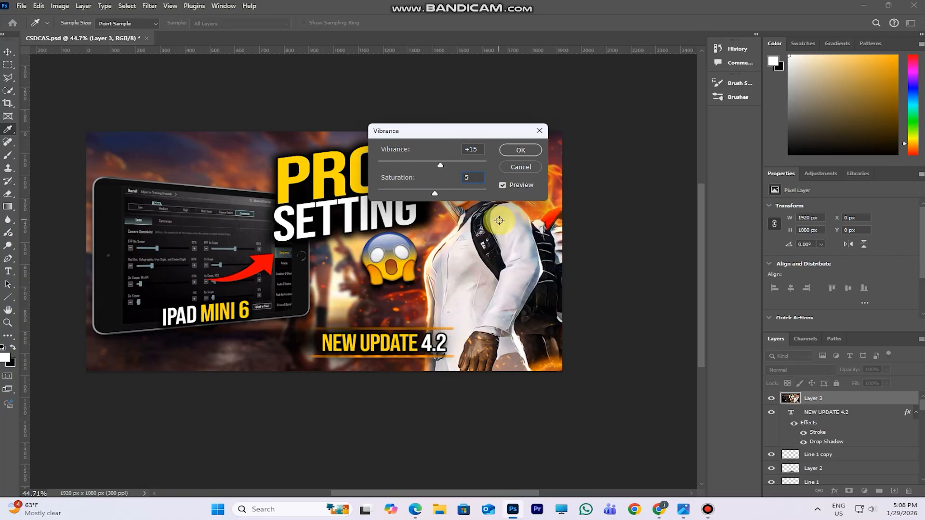
pyautogui.click(533, 151)
pyautogui.click(815, 443)
pyautogui.moveTo(807, 441); pyautogui.dragTo(578, 359)
# Sharpen the merged layer with Unsharp Mask at amount 5%, radius 1.0 pixels and threshold 0, and review the whole thumbnail
pyautogui.click(146, 7)
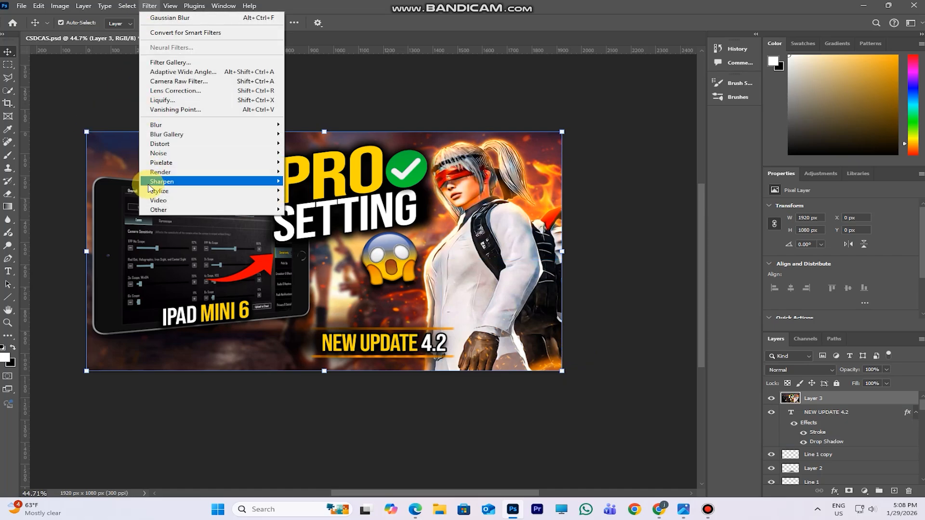
pyautogui.moveTo(234, 181)
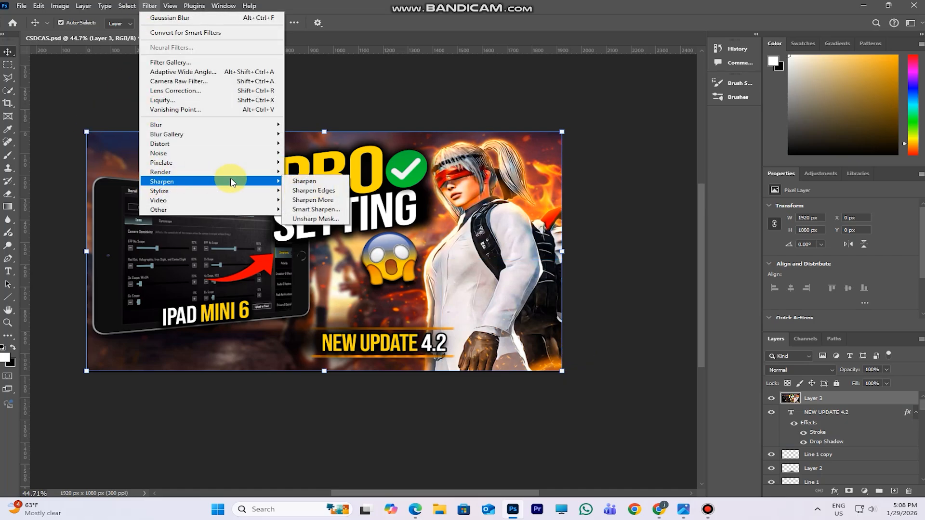
pyautogui.click(317, 219)
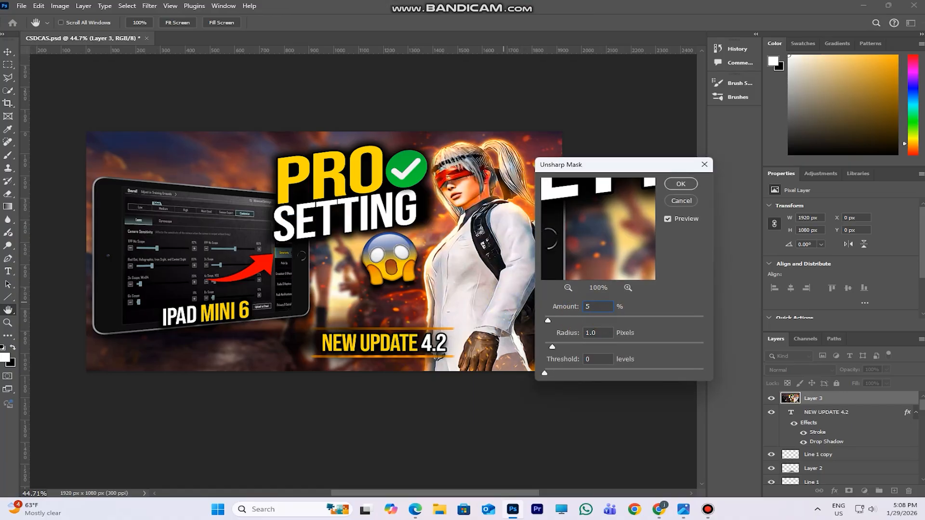
pyautogui.moveTo(593, 241); pyautogui.dragTo(605, 241)
pyautogui.click(680, 184)
pyautogui.scroll(1, 380, 244)
pyautogui.scroll(-2, 379, 245)
pyautogui.scroll(-3, 380, 247)
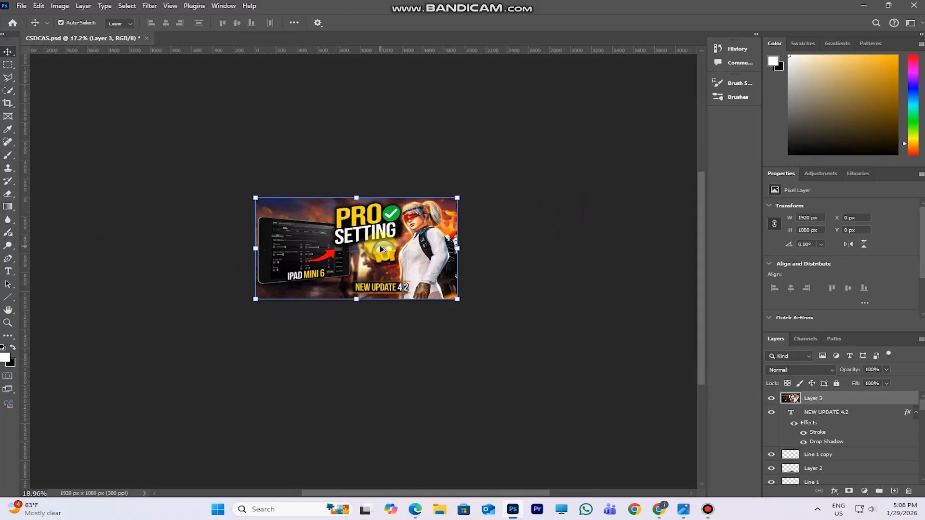
pyautogui.scroll(3, 381, 248)
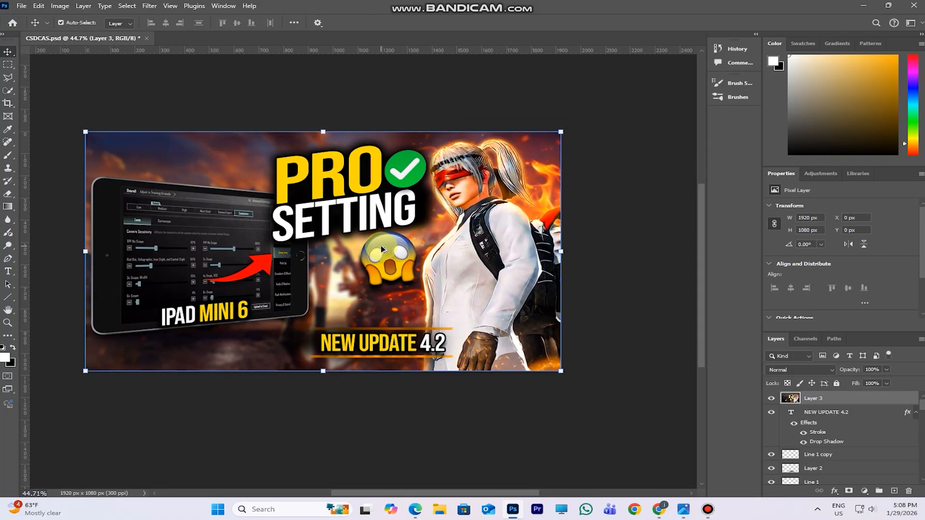